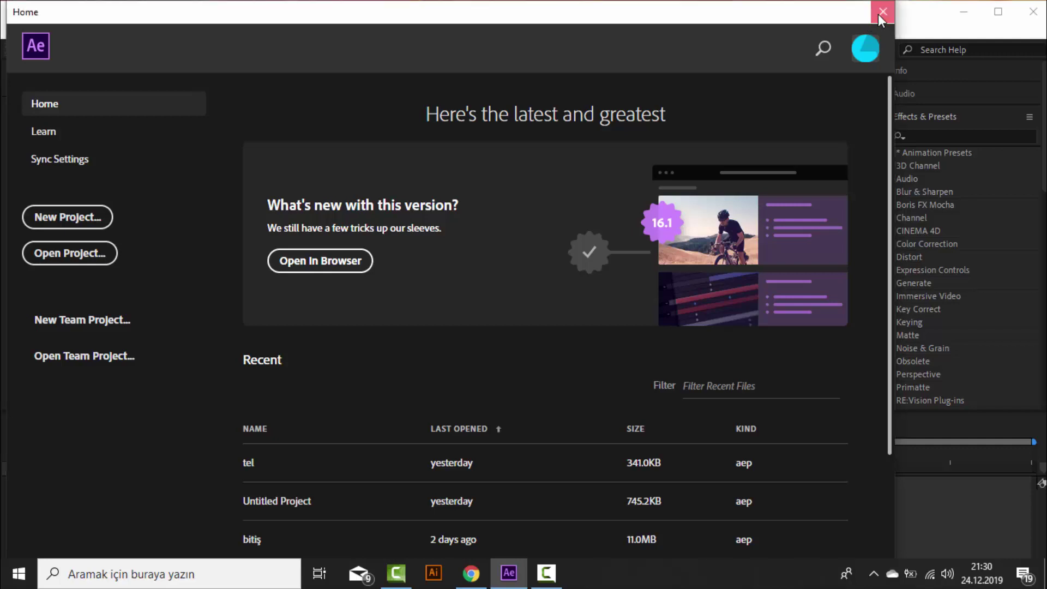
# Step: Dismiss the After Effects Home screen of recent projects to reveal the empty workspace
pyautogui.click(881, 11)
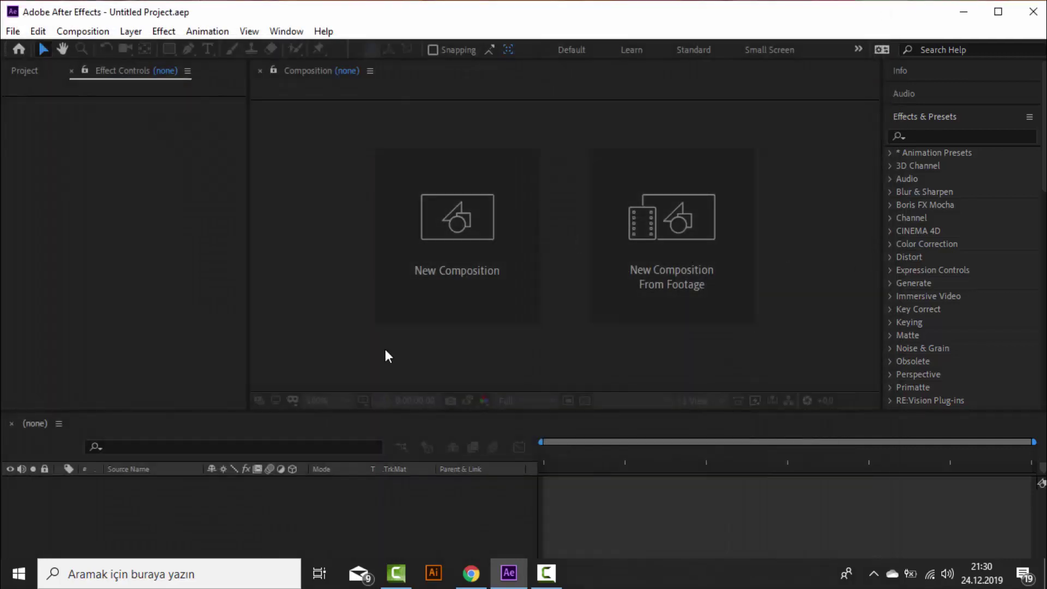
# Step: Create Comp 1 with HDTV 1080 25 fps, 30-second settings and zoom the viewer to 25%
pyautogui.click(504, 205)
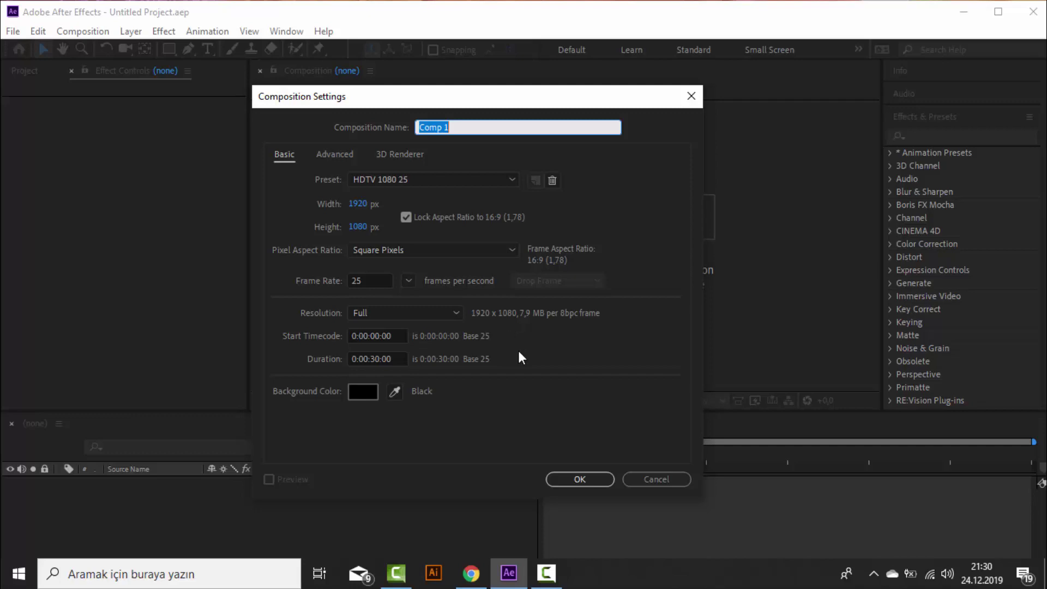
pyautogui.click(578, 474)
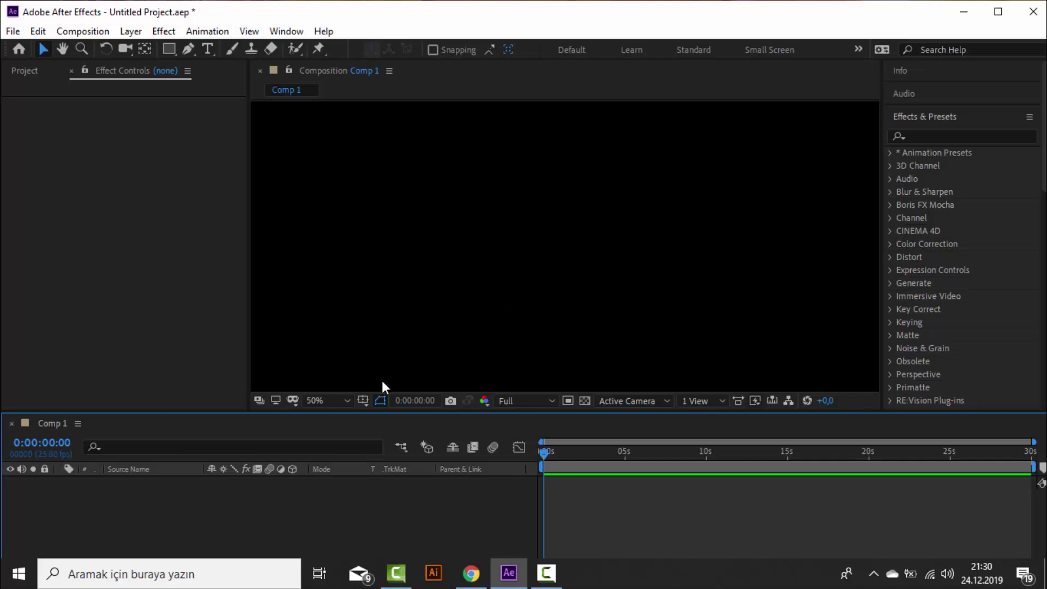
pyautogui.scroll(-1, 334, 320)
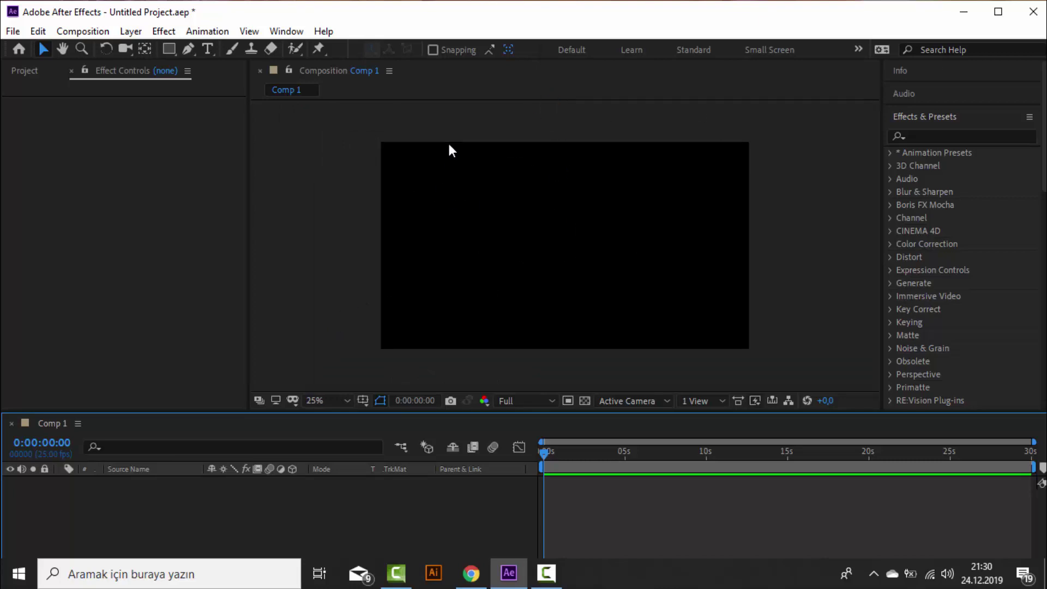
pyautogui.rightClick(159, 489)
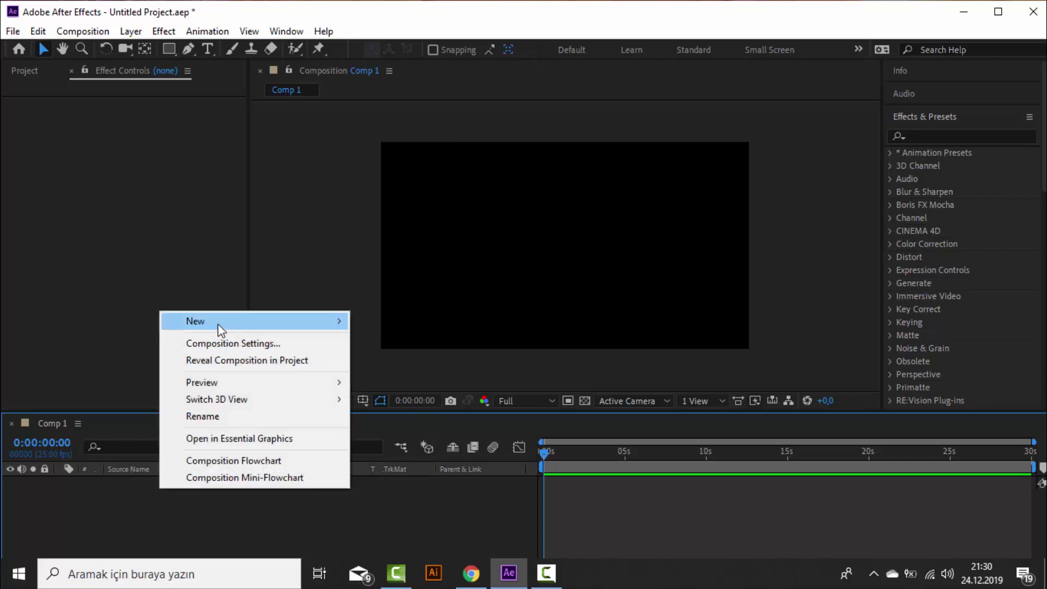
pyautogui.click(259, 400)
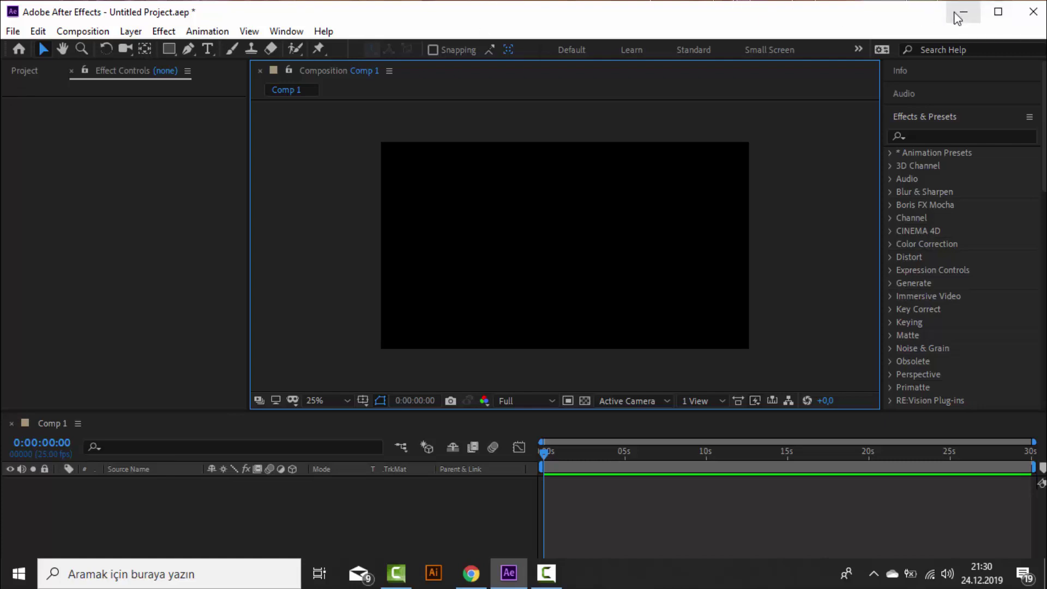
# Step: Add the three snowflake PNG layers to Comp 1 and select the file.png layer
pyautogui.hotkey('ctrl', 'alt', 'y')
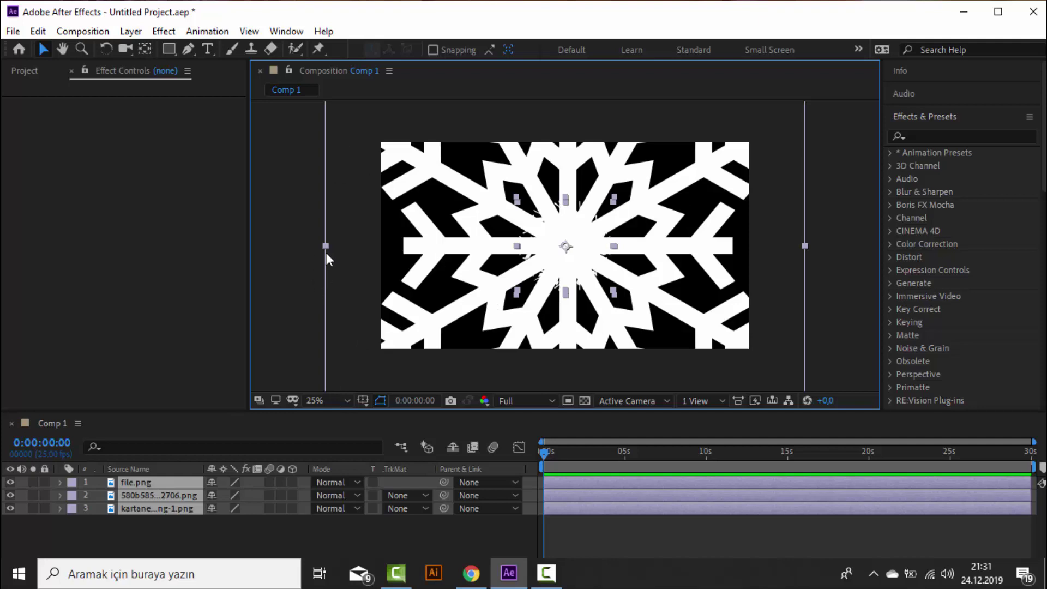
pyautogui.moveTo(326, 247); pyautogui.dragTo(416, 246)
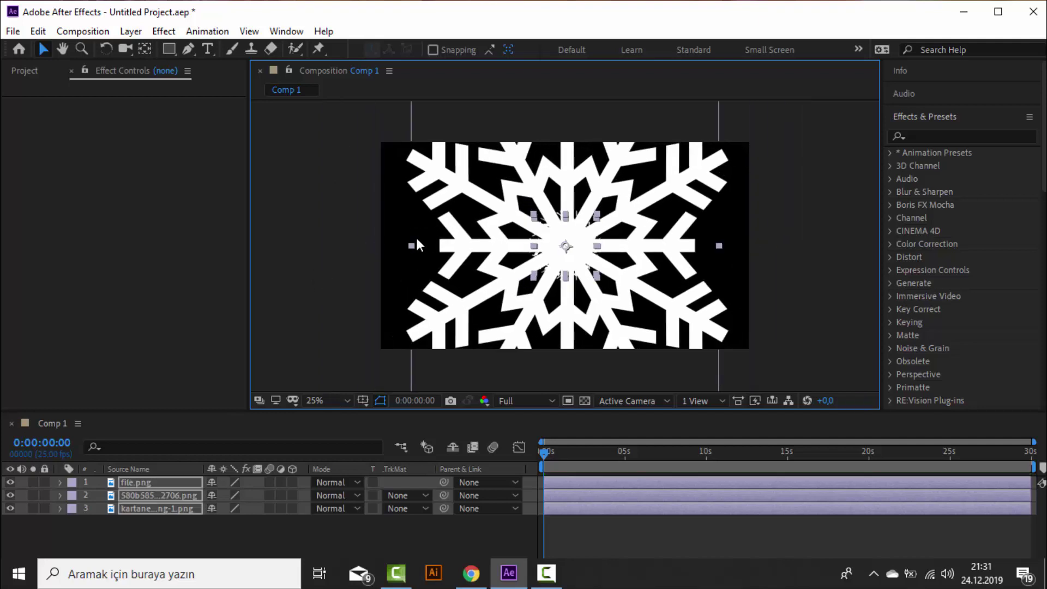
pyautogui.click(396, 249)
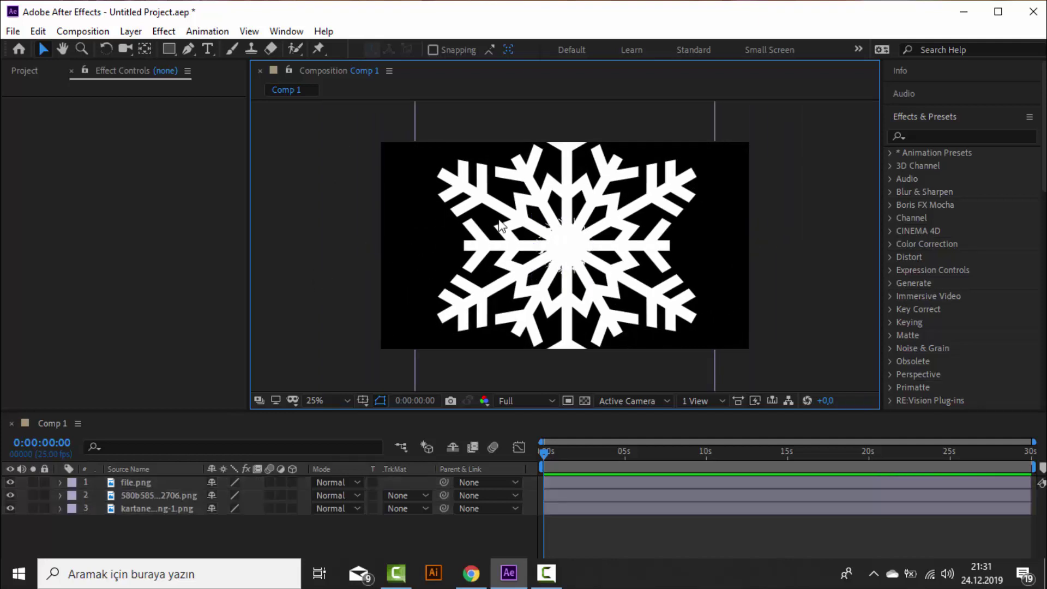
pyautogui.click(155, 509)
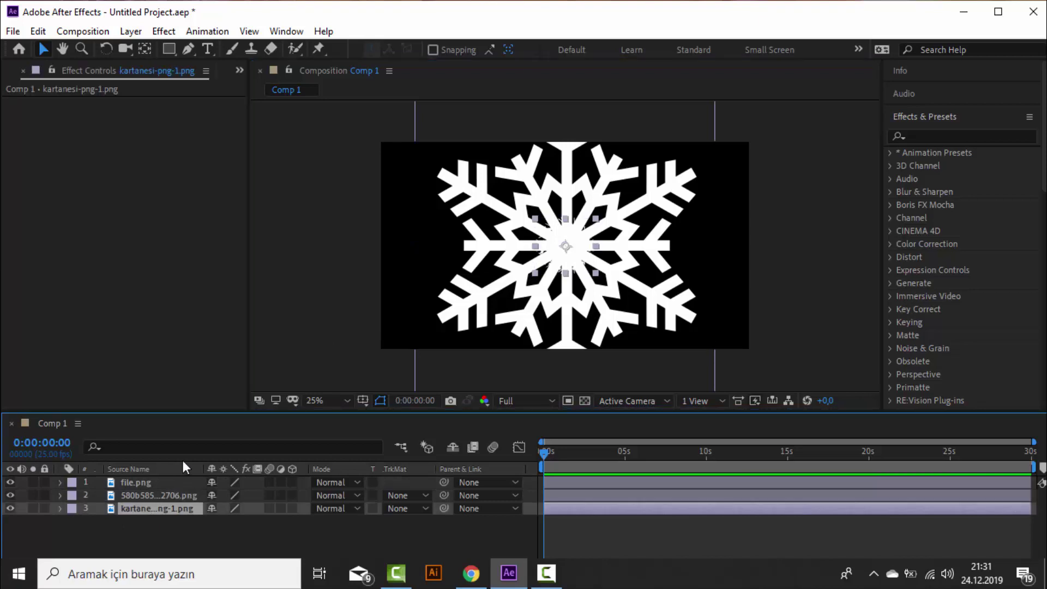
pyautogui.click(159, 495)
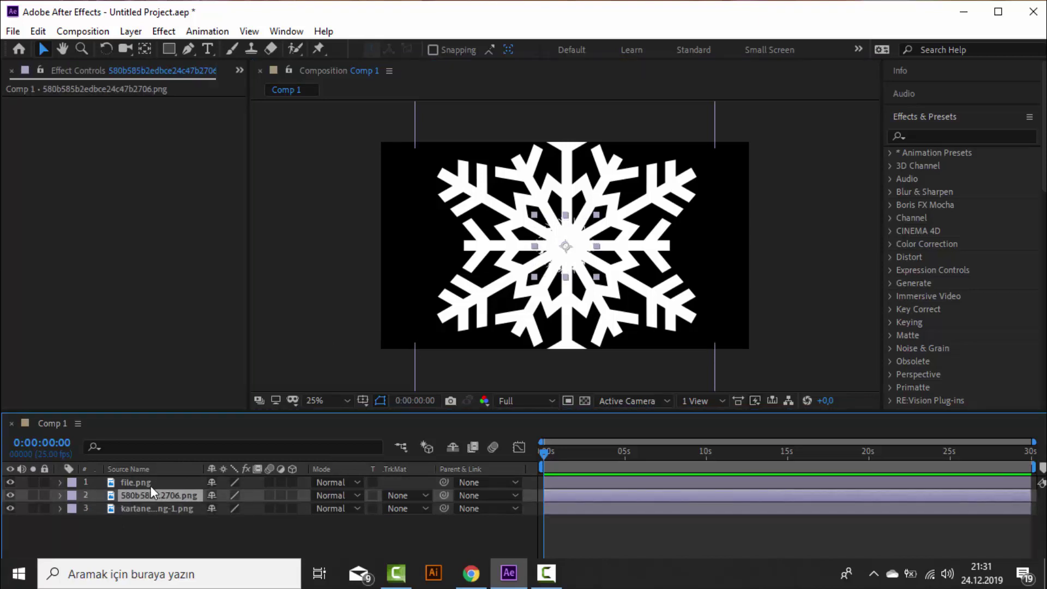
pyautogui.click(149, 484)
# Step: Scale the file.png snowflake down to a small shape at frame centre
pyautogui.moveTo(416, 246); pyautogui.dragTo(535, 260)
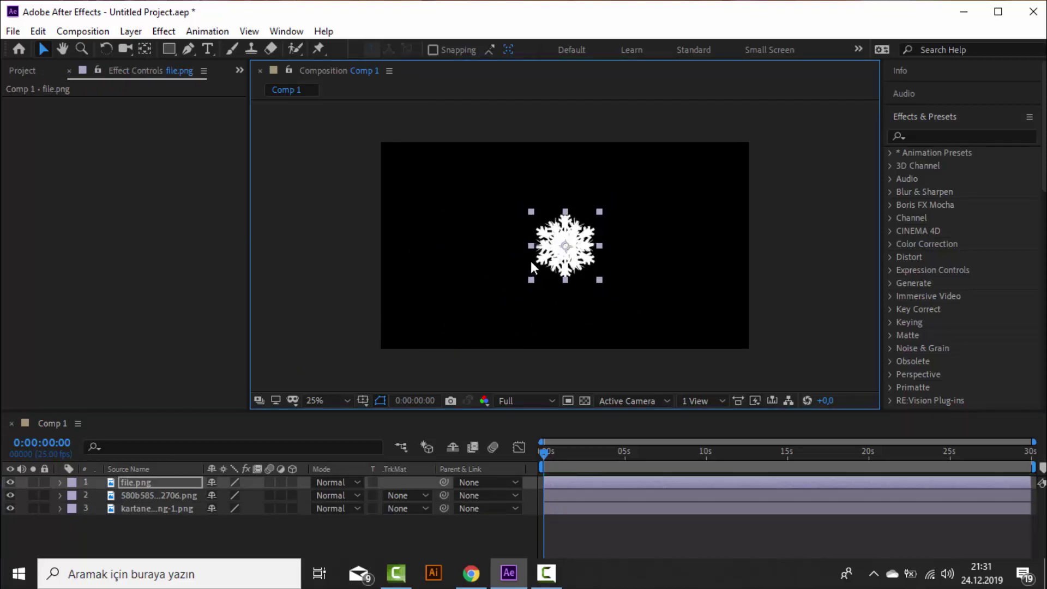
pyautogui.moveTo(535, 259); pyautogui.dragTo(529, 260)
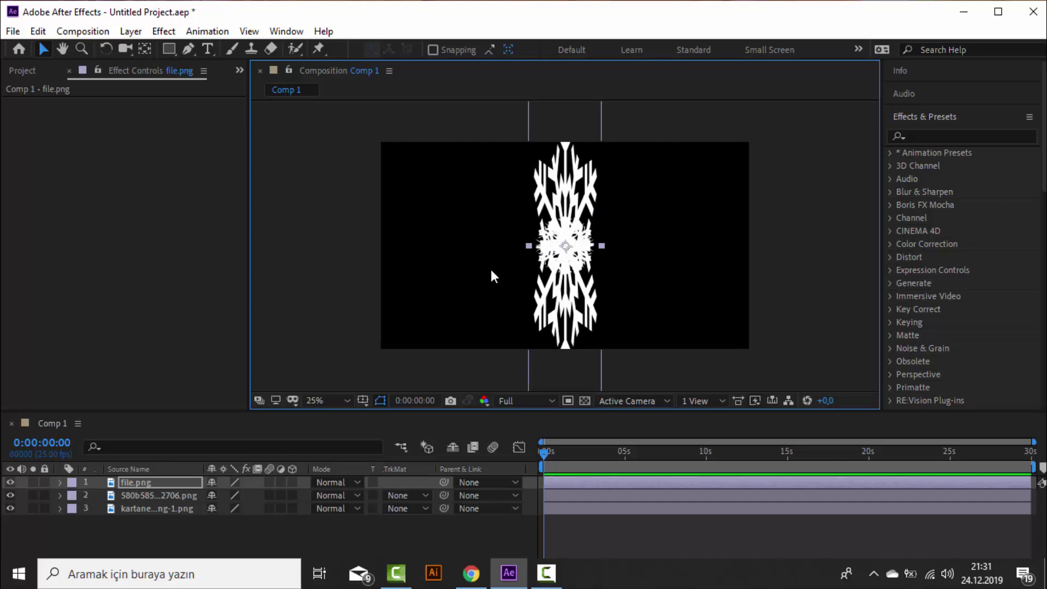
pyautogui.hotkey('ctrl', 'z')
pyautogui.moveTo(416, 244); pyautogui.dragTo(527, 260)
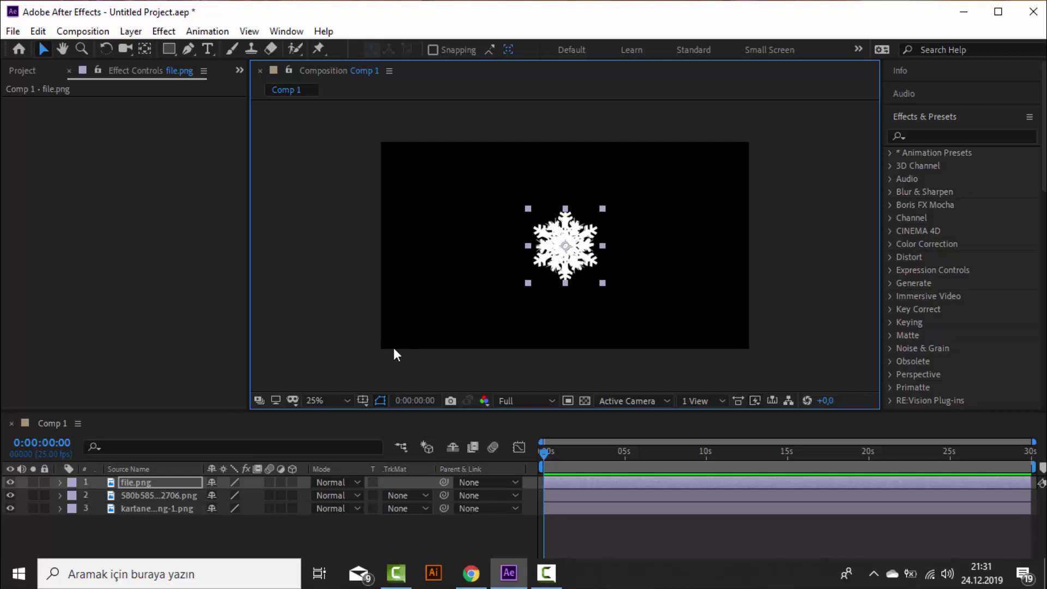
# Step: Add a full-frame 1920×1080 solid named Black Solid 1 to Comp 1
pyautogui.click(242, 526)
pyautogui.rightClick(243, 527)
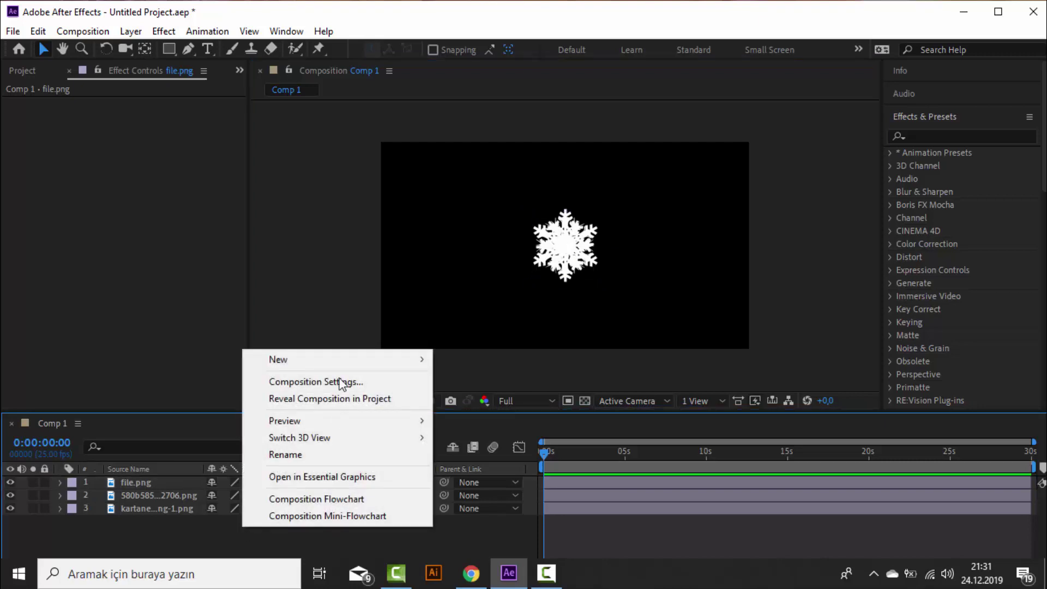
pyautogui.moveTo(335, 358)
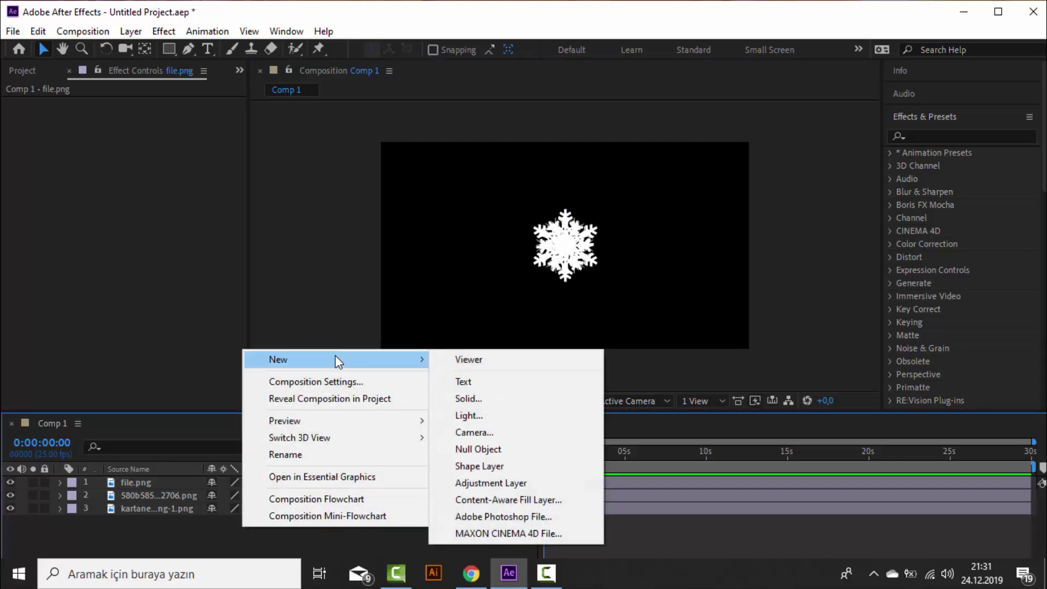
pyautogui.click(487, 410)
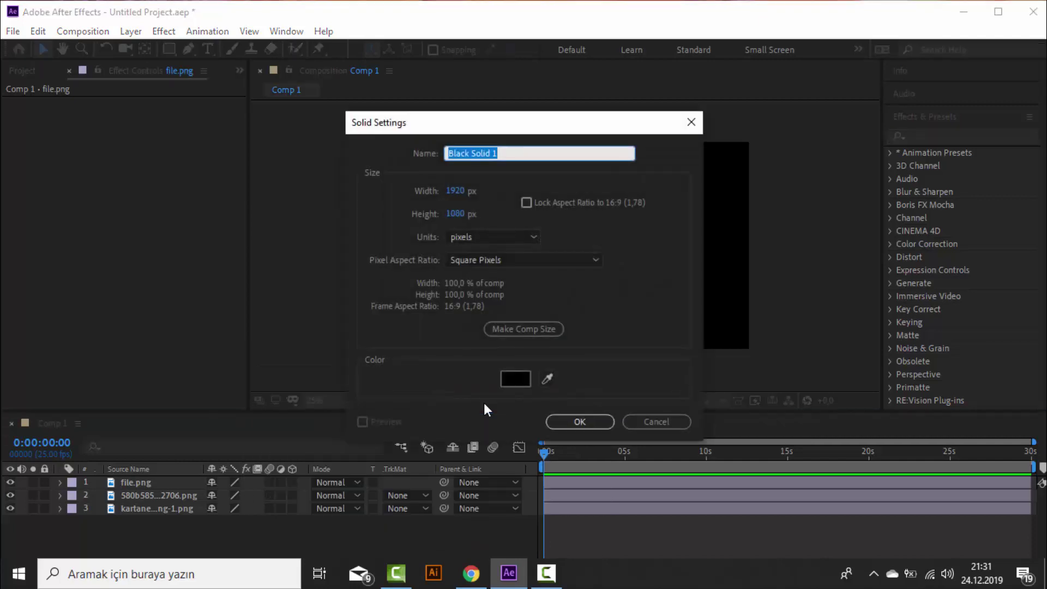
pyautogui.click(566, 422)
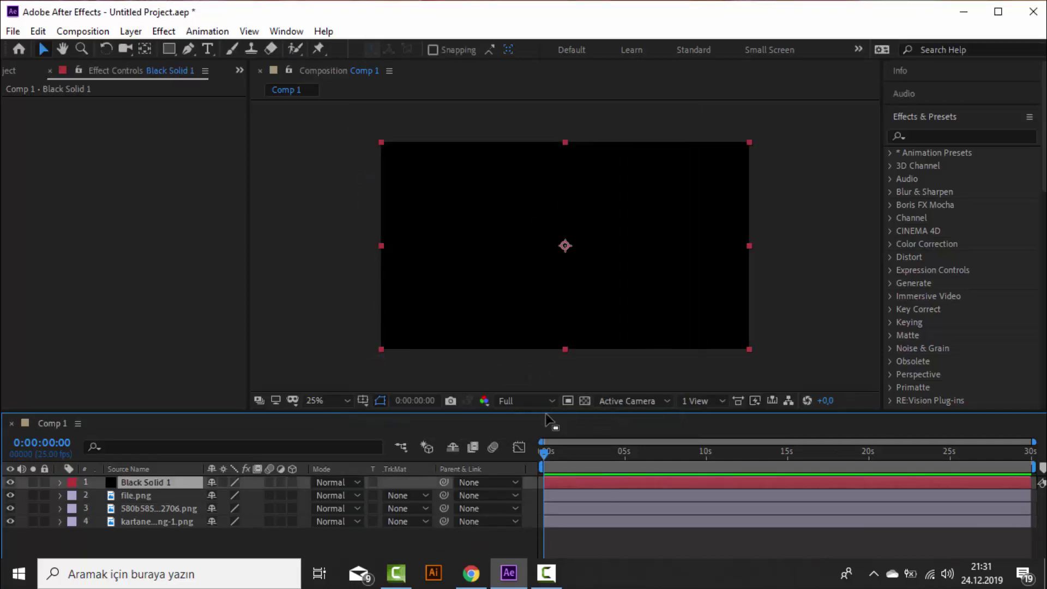
# Step: Apply CC Particle World to Black Solid 1, searching 'cc pa' in Effects & Presets
pyautogui.click(931, 135)
pyautogui.write('cc ')
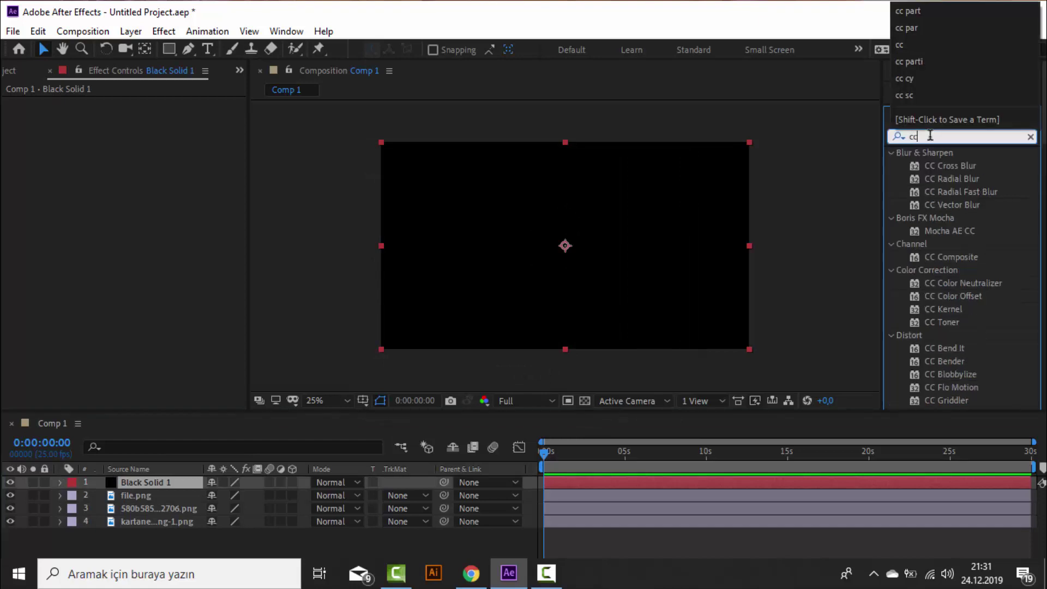
pyautogui.write('pa')
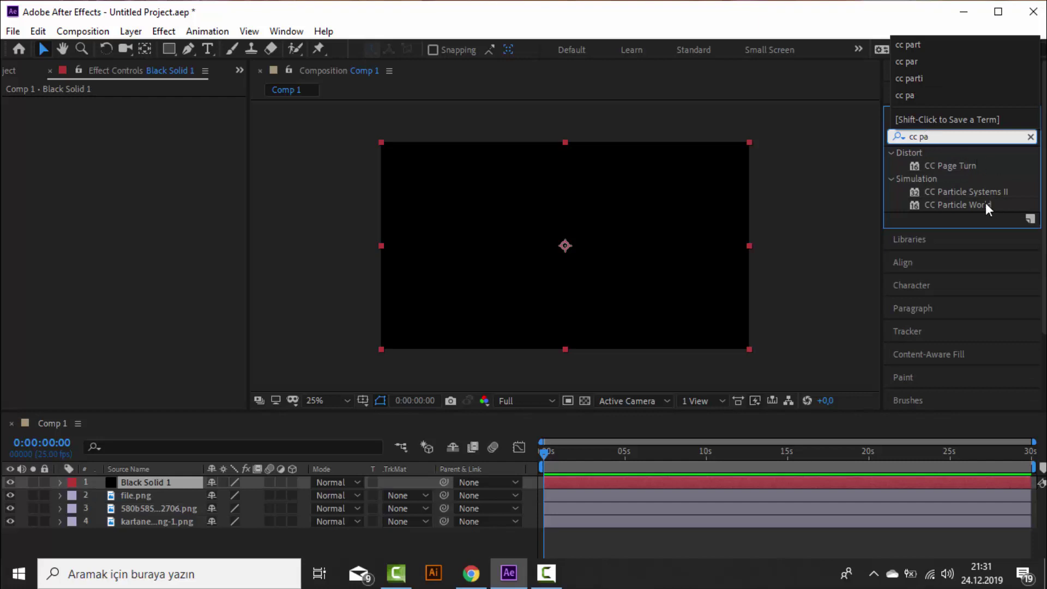
pyautogui.moveTo(987, 204); pyautogui.dragTo(164, 478)
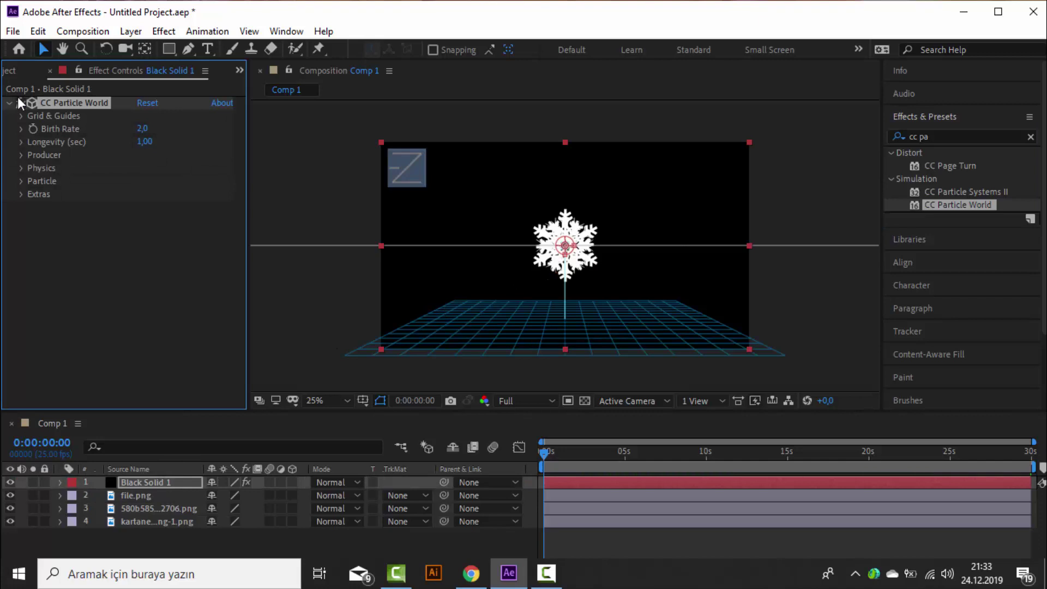
# Step: Widen the Producer to Radius X 0,615 and raise it to Position Y -0,31
pyautogui.click(21, 156)
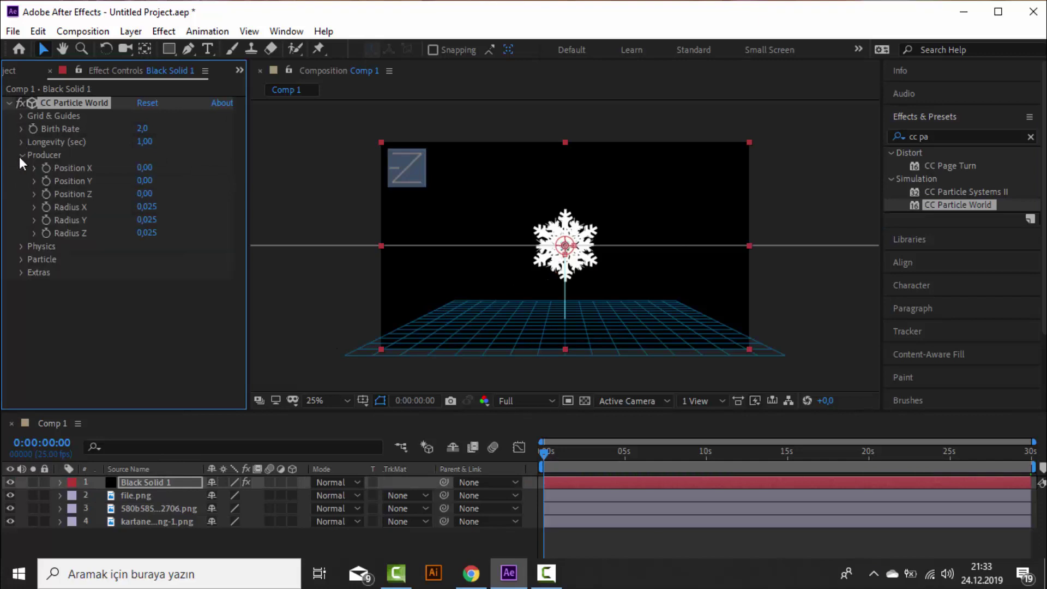
pyautogui.moveTo(155, 207); pyautogui.dragTo(197, 213)
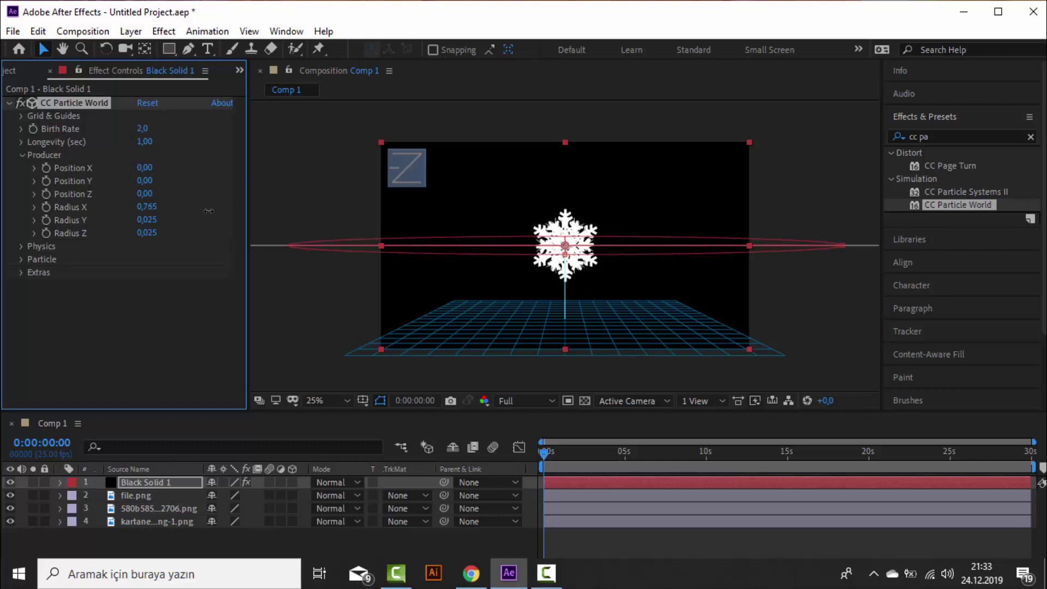
pyautogui.moveTo(143, 168)
pyautogui.mouseDown()
pyautogui.moveTo(156, 177)
pyautogui.moveTo(134, 191)
pyautogui.mouseUp()
pyautogui.hotkey('ctrl', 'z')
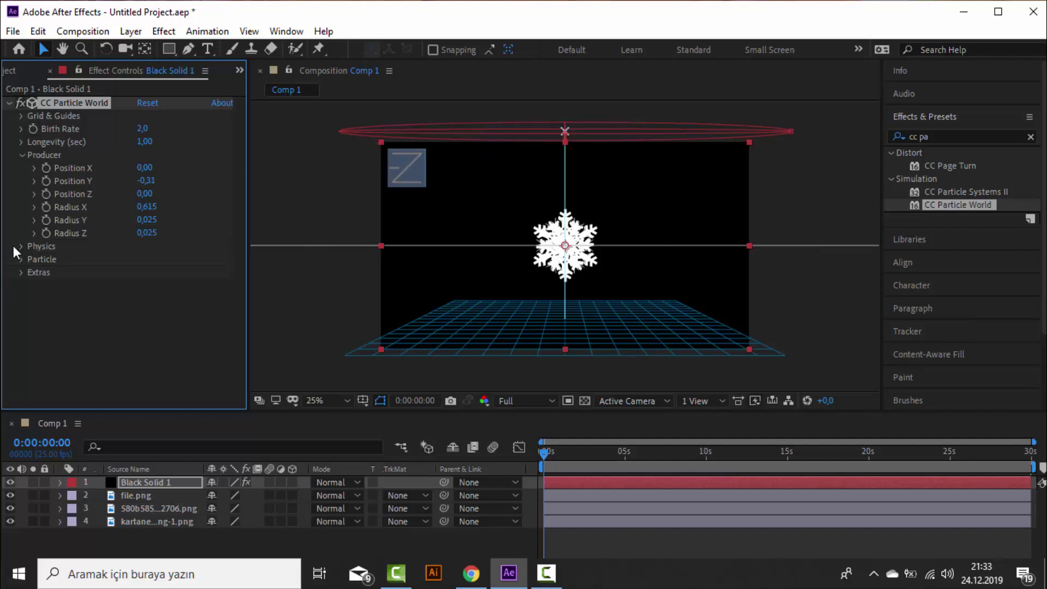
# Step: At 0:00:02:21, lower the particle Birth Rate to 0,3
pyautogui.click(589, 453)
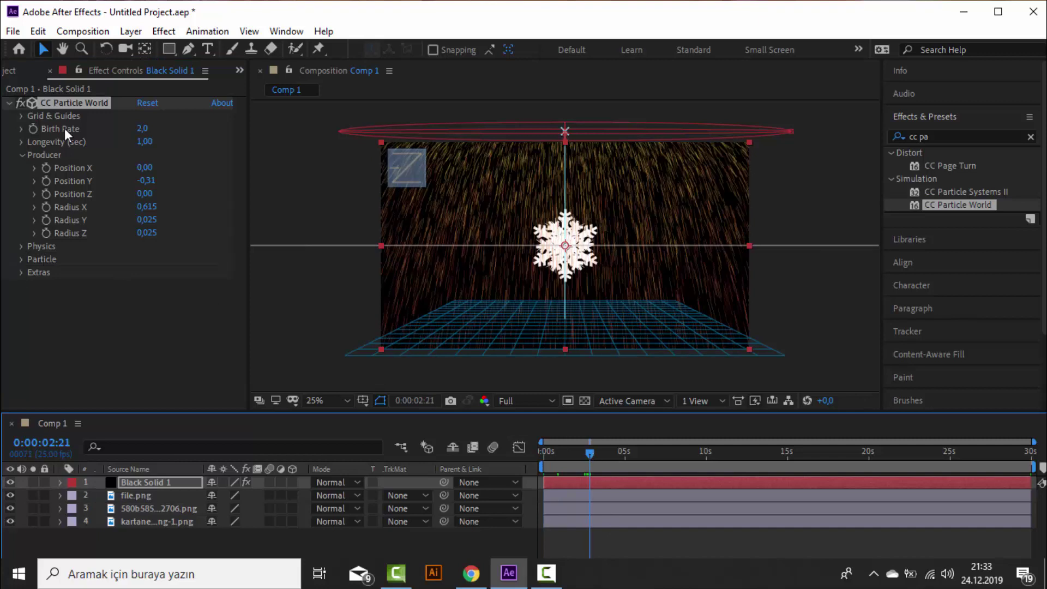
pyautogui.moveTo(144, 133); pyautogui.dragTo(126, 129)
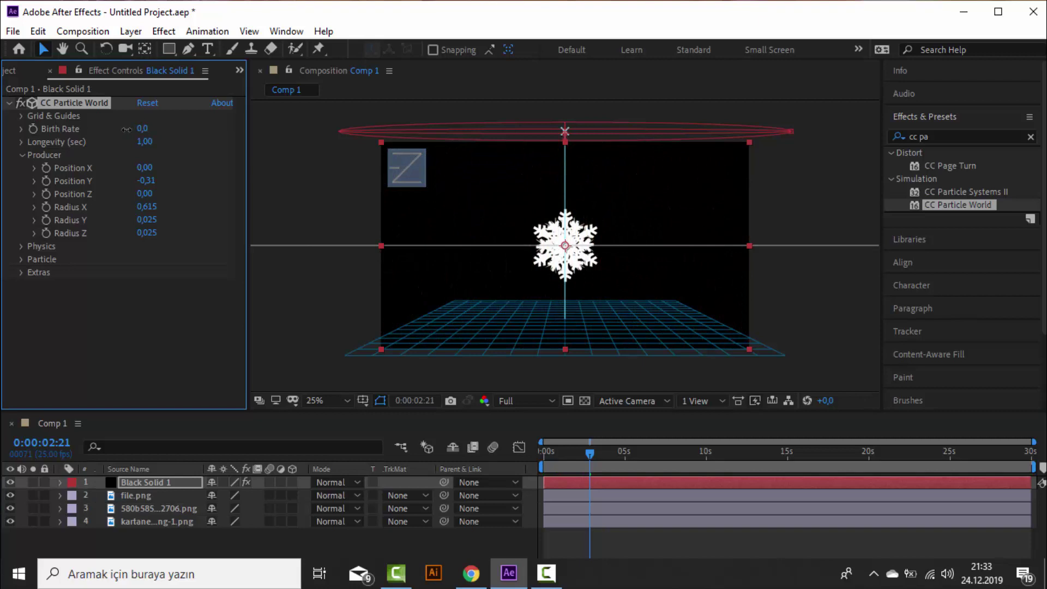
pyautogui.moveTo(126, 129); pyautogui.dragTo(131, 127)
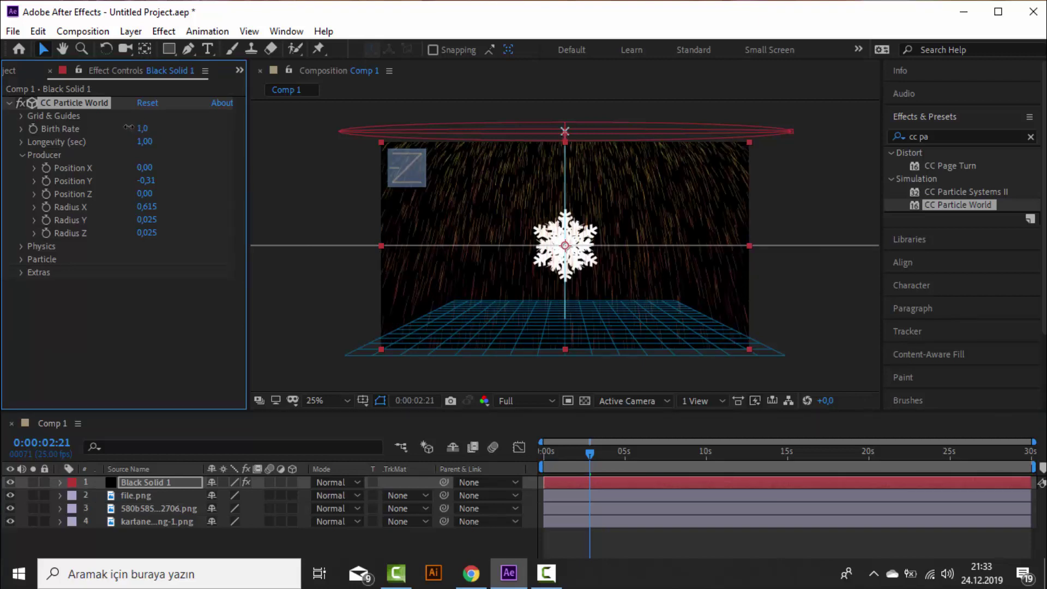
pyautogui.moveTo(128, 127); pyautogui.dragTo(131, 140)
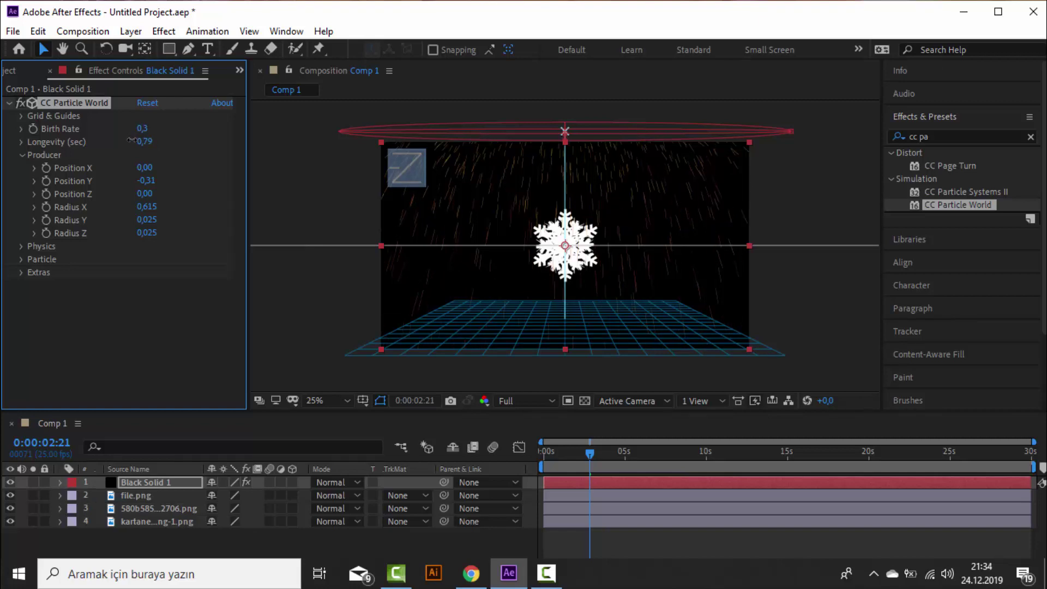
# Step: Set the Physics Animation to Explosive after trying Twirl and Direction Axis
pyautogui.click(22, 143)
pyautogui.click(21, 143)
pyautogui.click(22, 245)
pyautogui.click(166, 260)
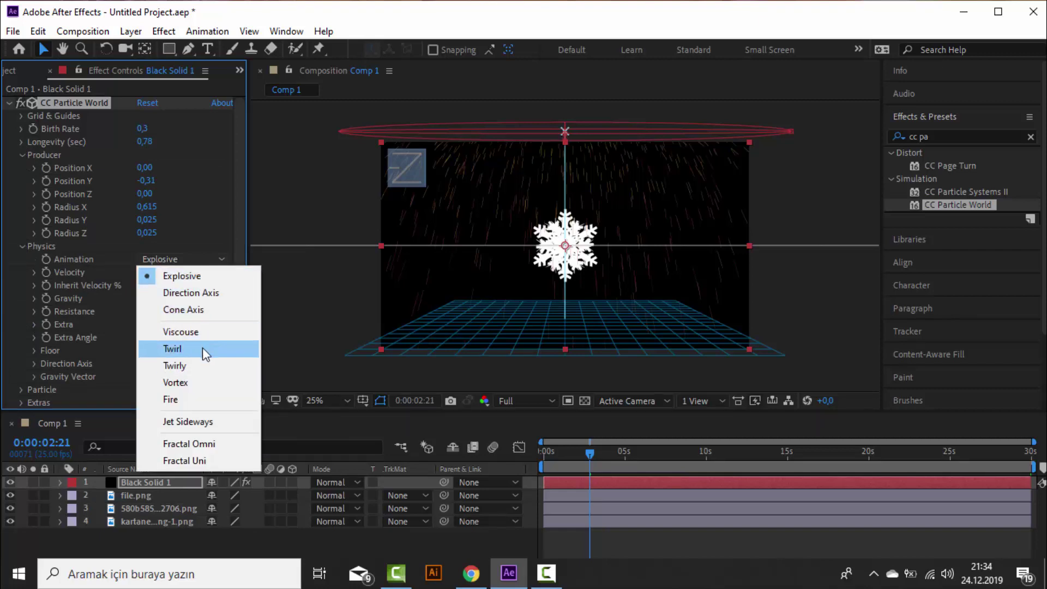
pyautogui.click(202, 349)
pyautogui.click(166, 260)
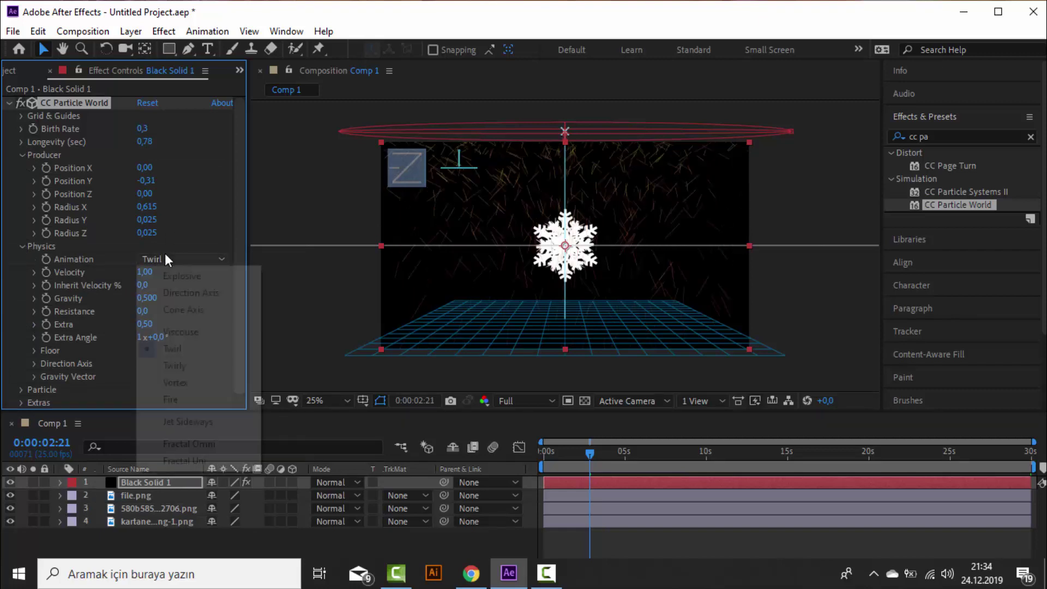
pyautogui.click(186, 276)
pyautogui.click(207, 258)
pyautogui.click(182, 292)
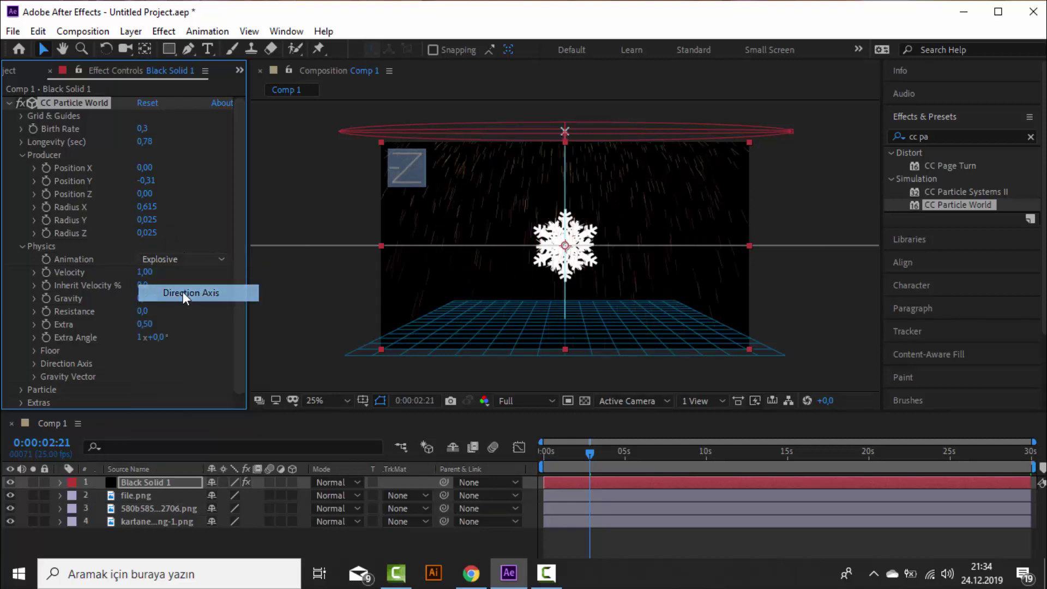
pyautogui.click(172, 260)
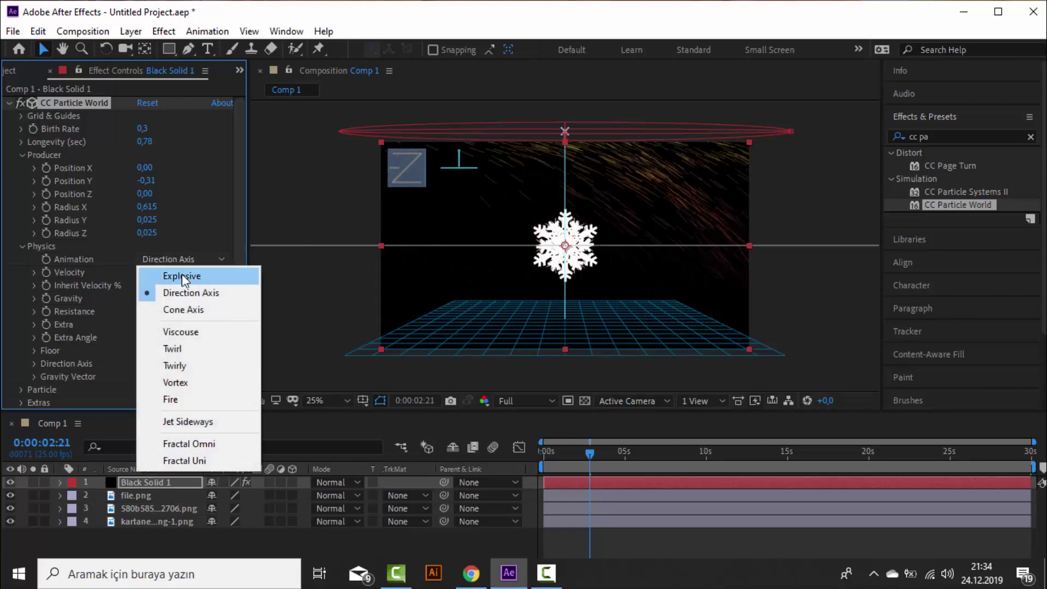
pyautogui.click(182, 274)
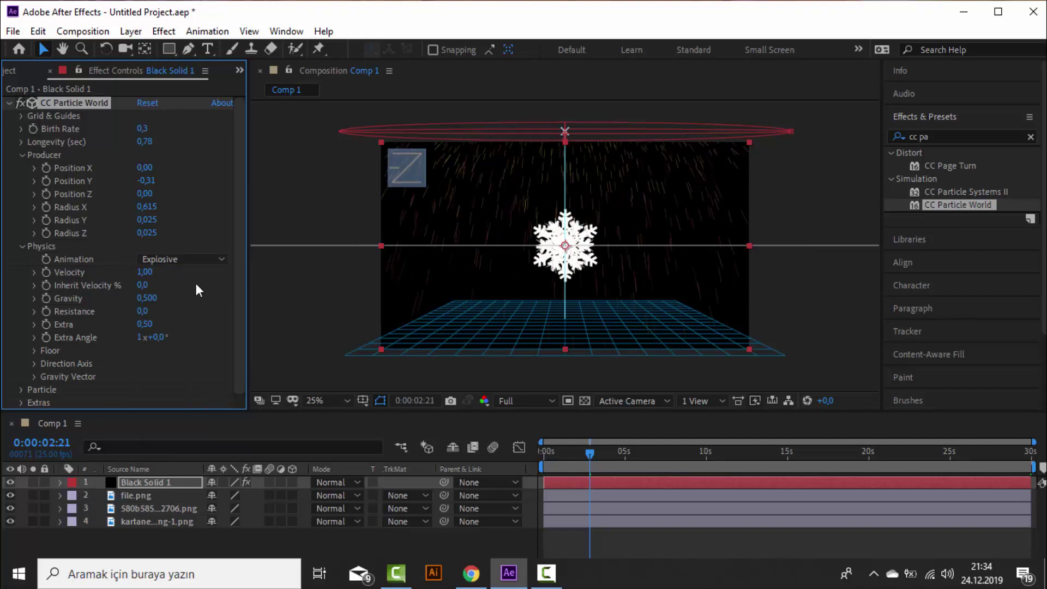
# Step: Preview the Explosive snowfall from about two seconds in, with the layer deselected
pyautogui.moveTo(588, 453)
pyautogui.mouseDown()
pyautogui.moveTo(647, 451)
pyautogui.moveTo(581, 451)
pyautogui.mouseUp()
pyautogui.click(550, 401)
pyautogui.click(523, 481)
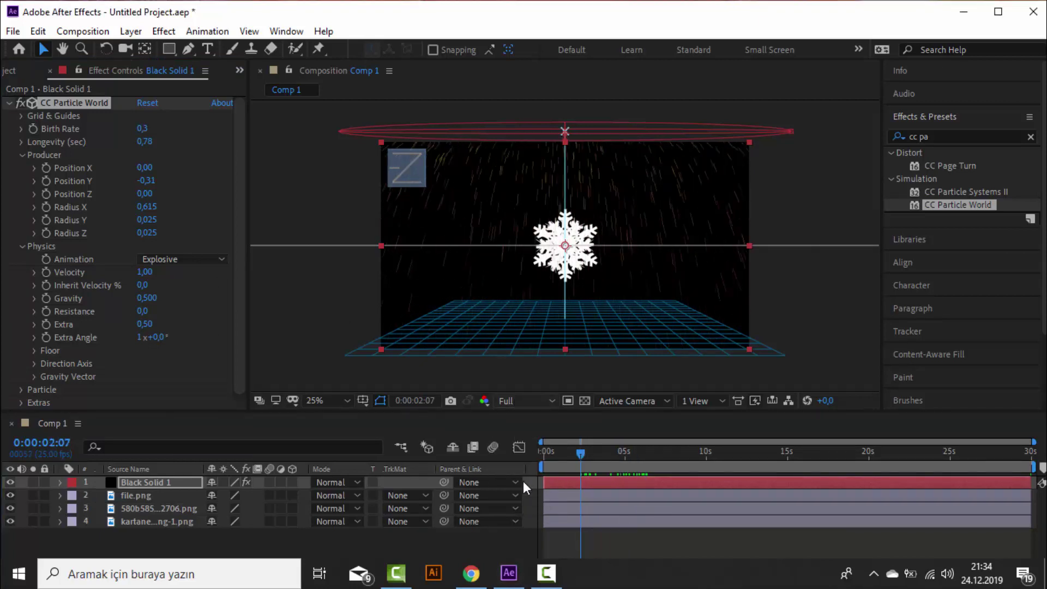
pyautogui.click(319, 304)
pyautogui.press('space')
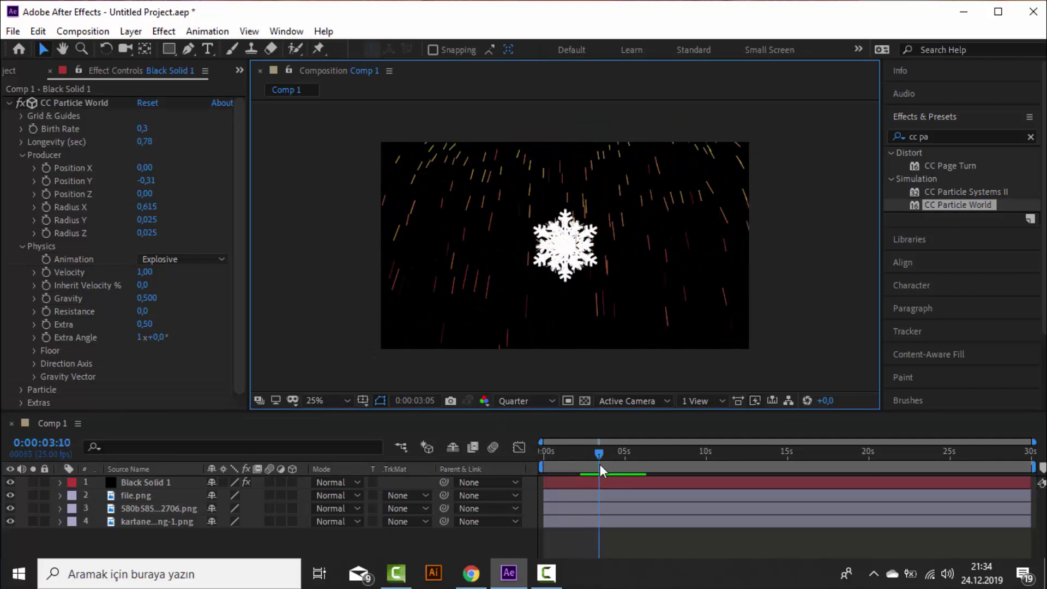
pyautogui.click(546, 460)
pyautogui.click(576, 461)
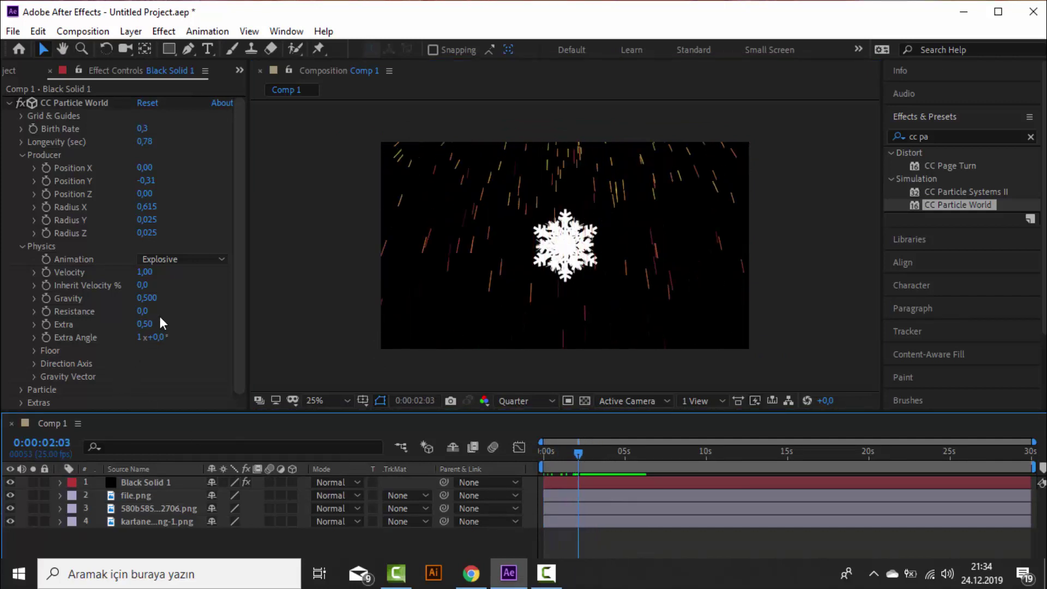
# Step: Set Gravity to 0,110 and preview the slower falling particles
pyautogui.click(145, 299)
pyautogui.write('0,11')
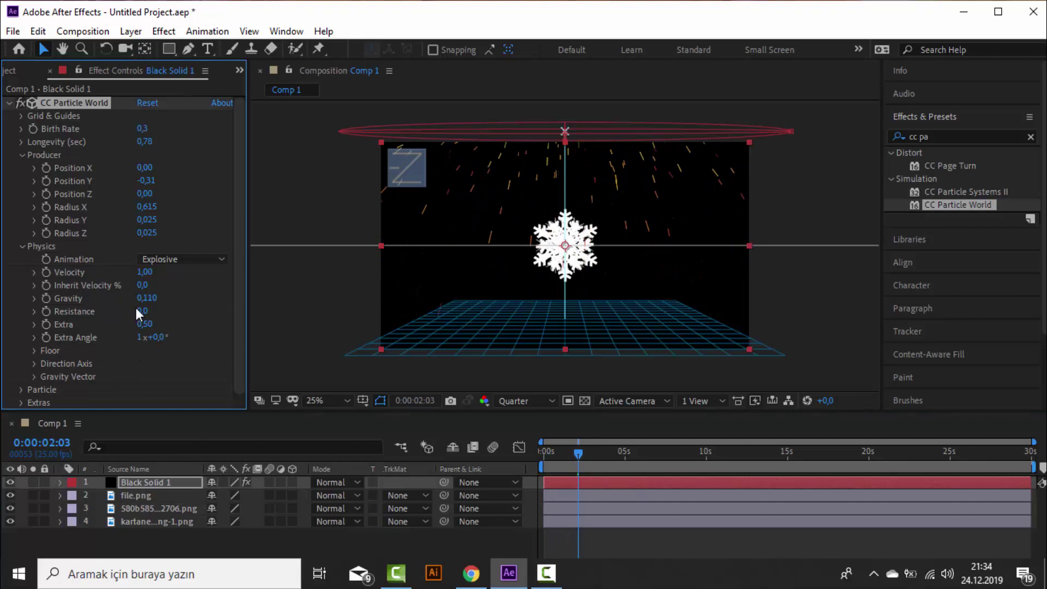
pyautogui.click(595, 469)
pyautogui.press('space')
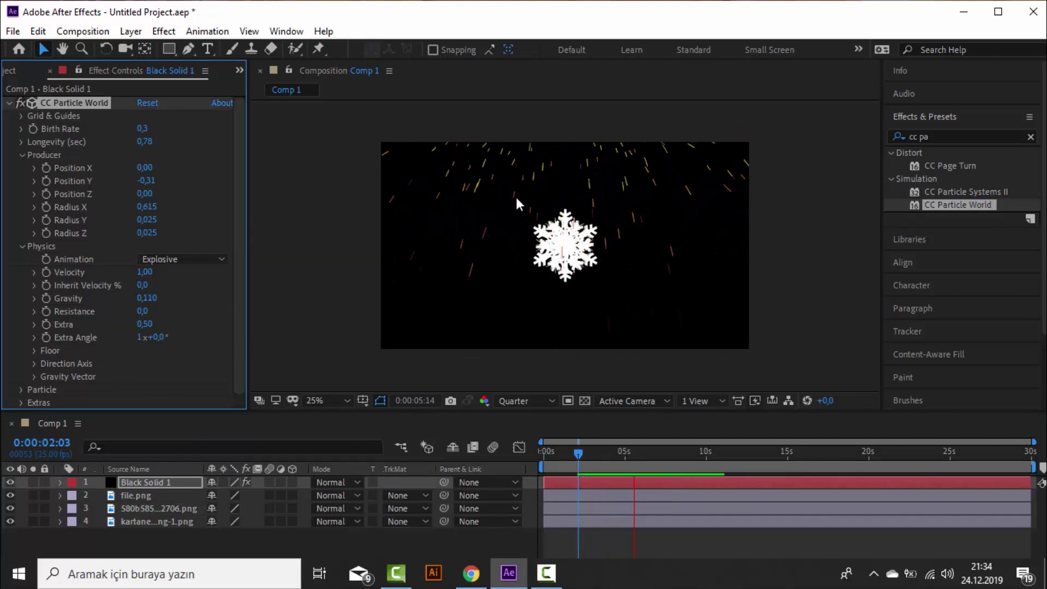
pyautogui.press('space')
# Step: Lower Velocity to 0,95 and stretch the emitter to Radius Y 0,175, previewing each
pyautogui.moveTo(144, 272)
pyautogui.mouseDown()
pyautogui.moveTo(109, 272)
pyautogui.moveTo(141, 272)
pyautogui.mouseUp()
pyautogui.press('space')
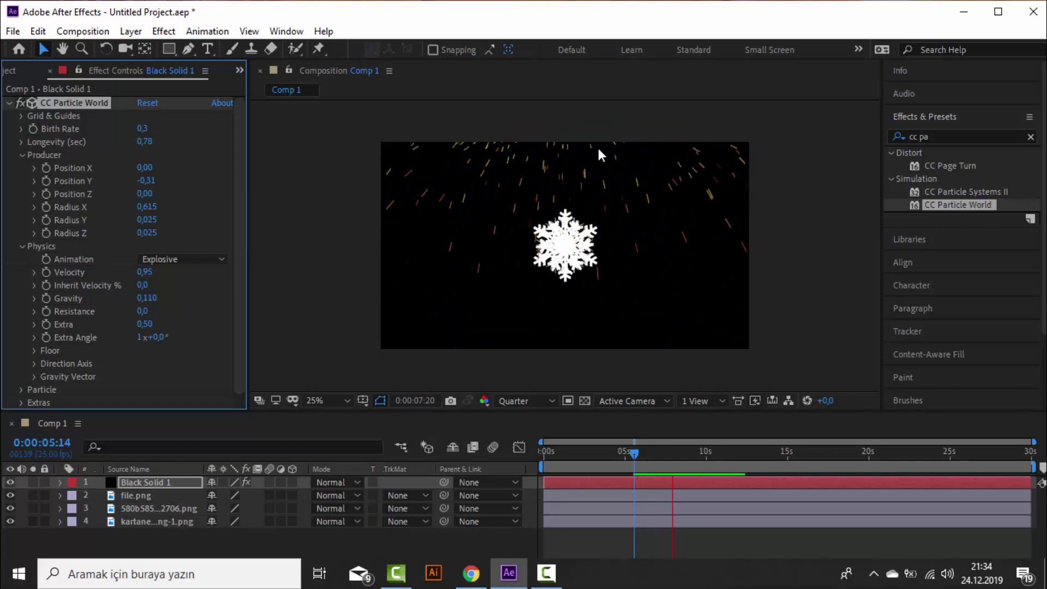
pyautogui.press('space')
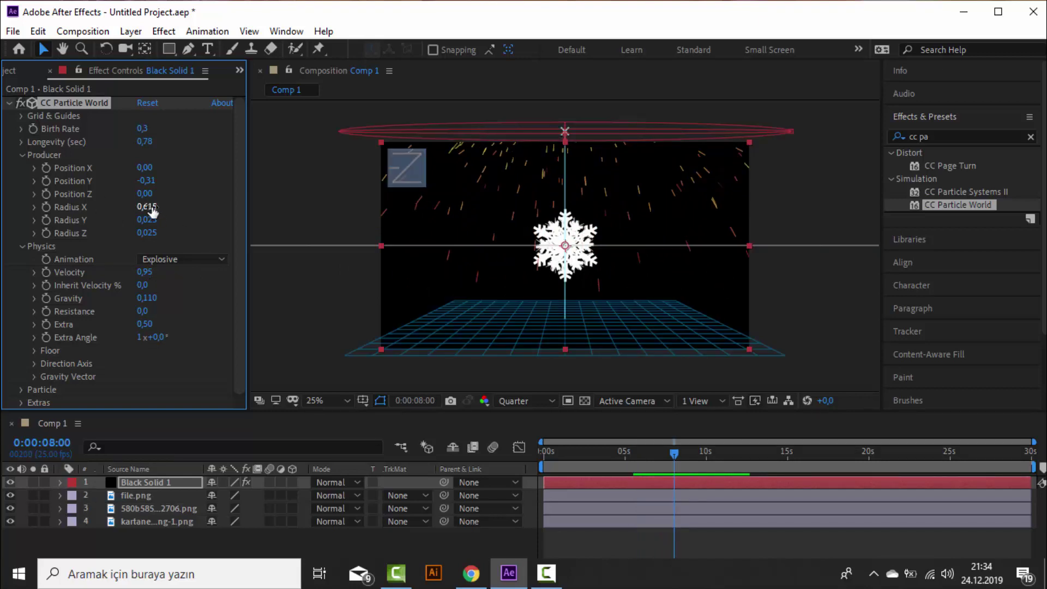
pyautogui.moveTo(147, 220); pyautogui.dragTo(153, 223)
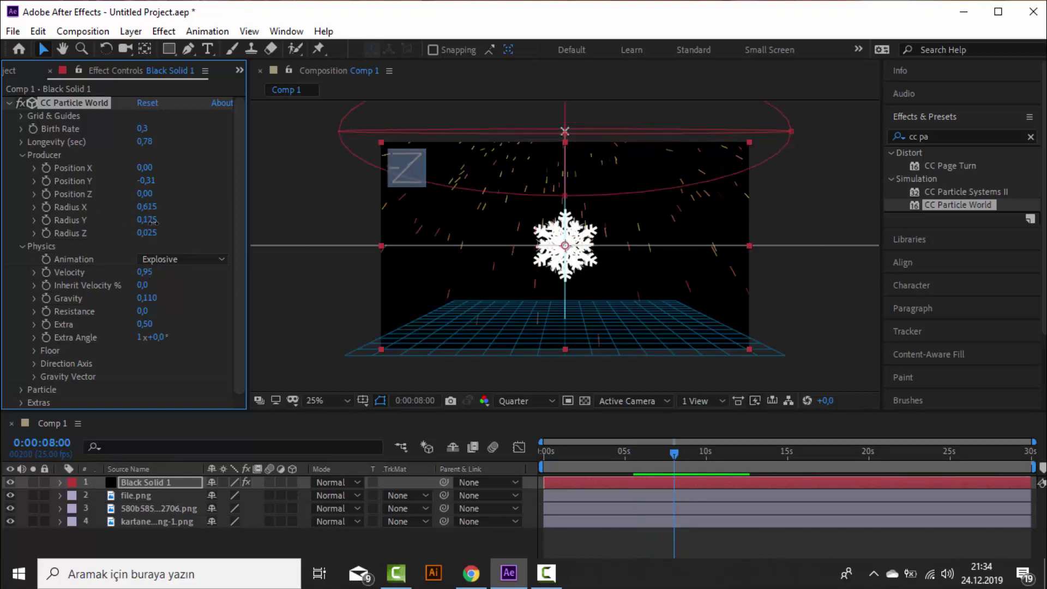
pyautogui.press('space')
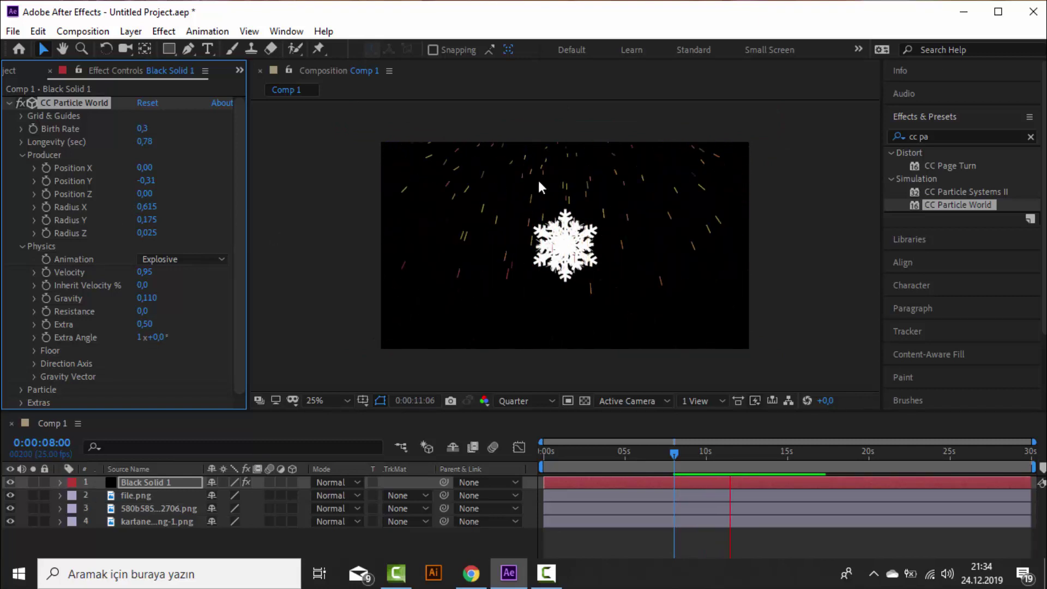
pyautogui.press('space')
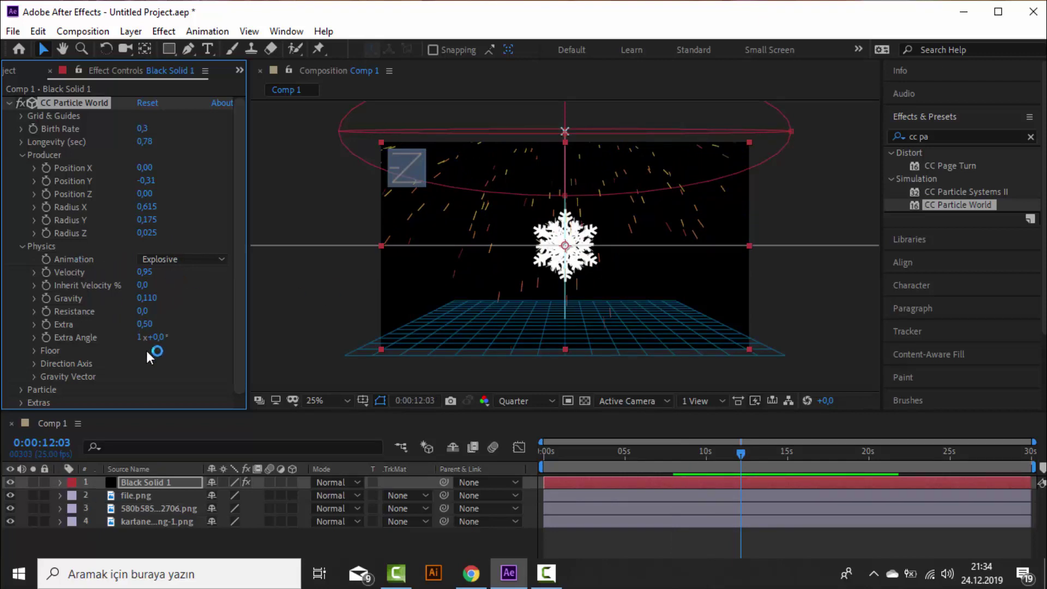
# Step: Try a higher Extra value, then revert it to 0,50
pyautogui.moveTo(136, 329); pyautogui.dragTo(165, 326)
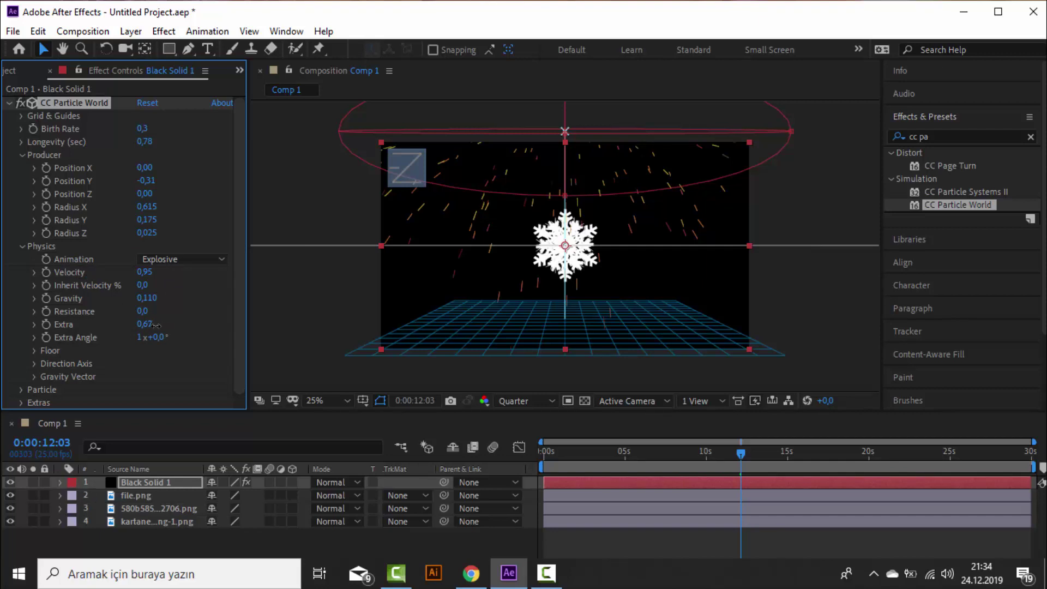
pyautogui.hotkey('ctrl', 'z')
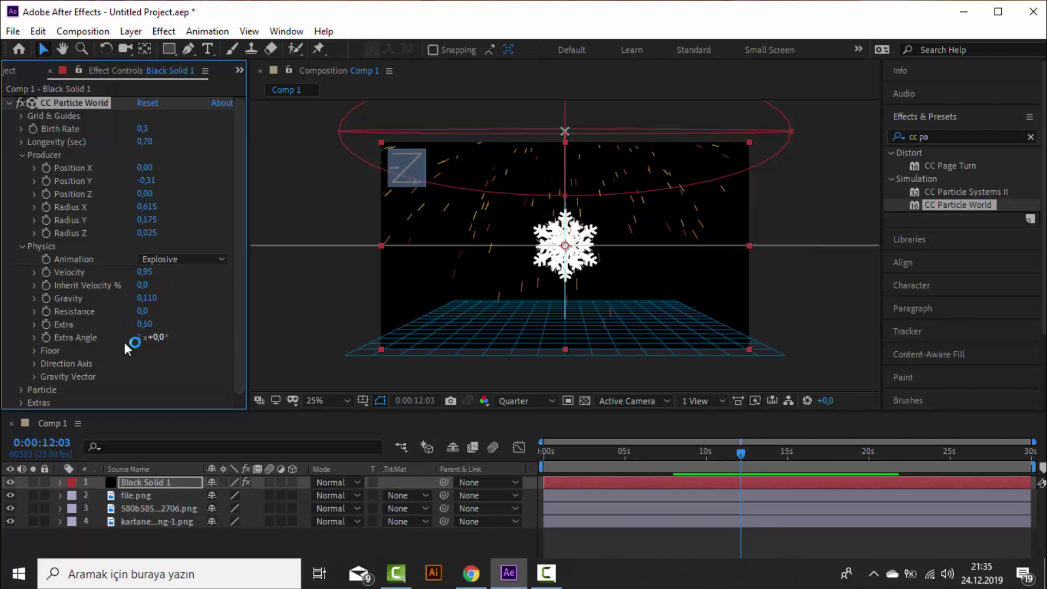
pyautogui.click(21, 389)
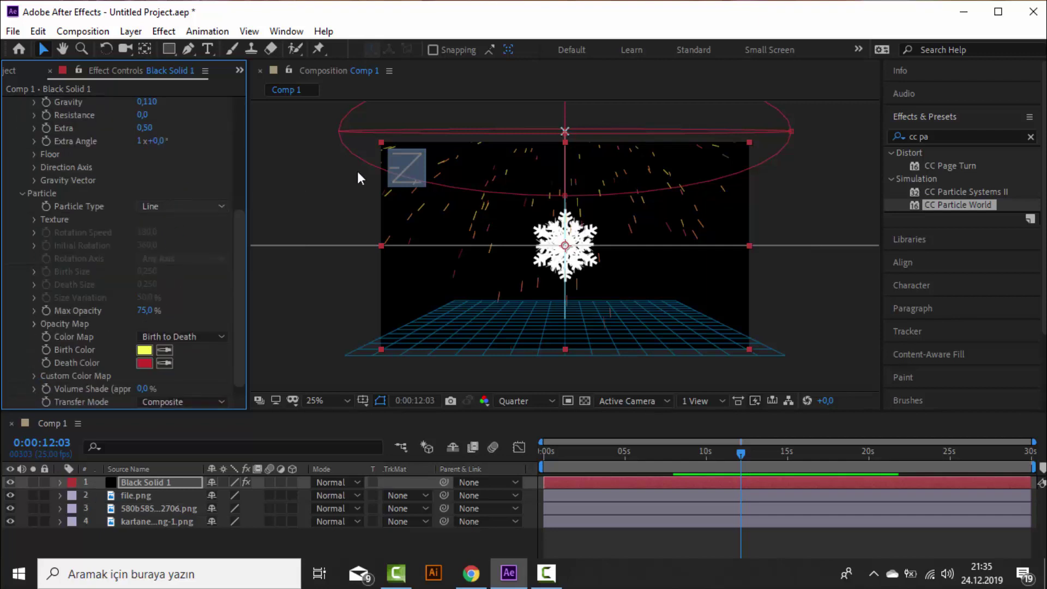
# Step: Make the particles Textured Squares using 2. file.png as the Texture Layer
pyautogui.click(191, 207)
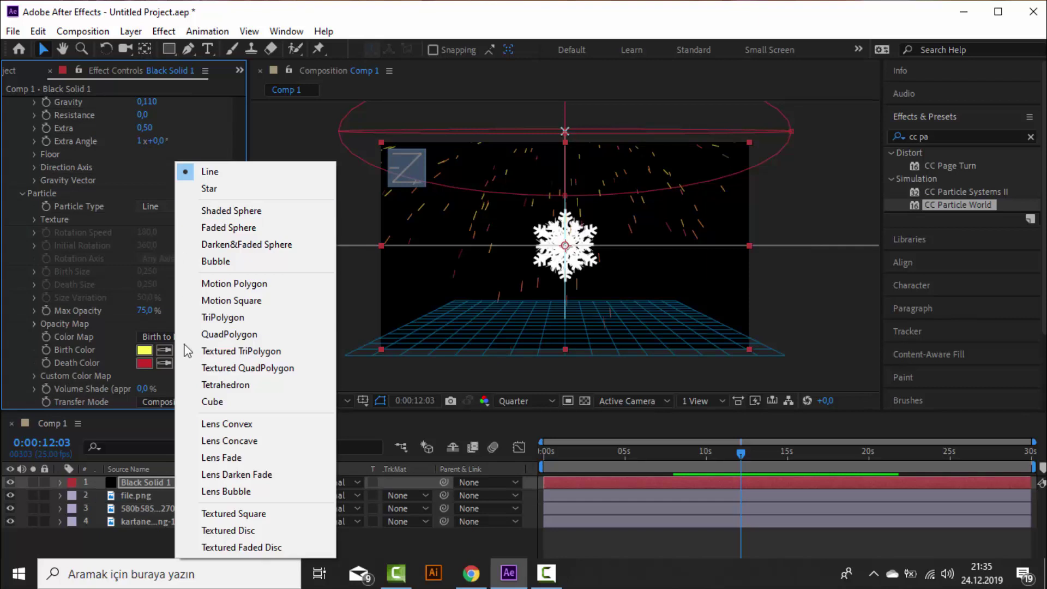
pyautogui.click(229, 514)
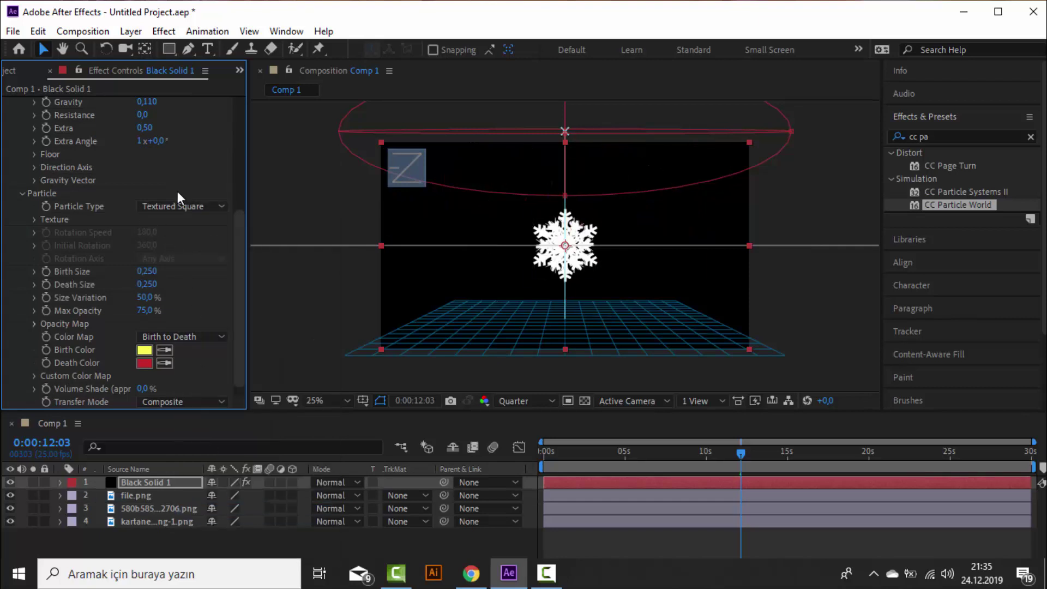
pyautogui.click(33, 220)
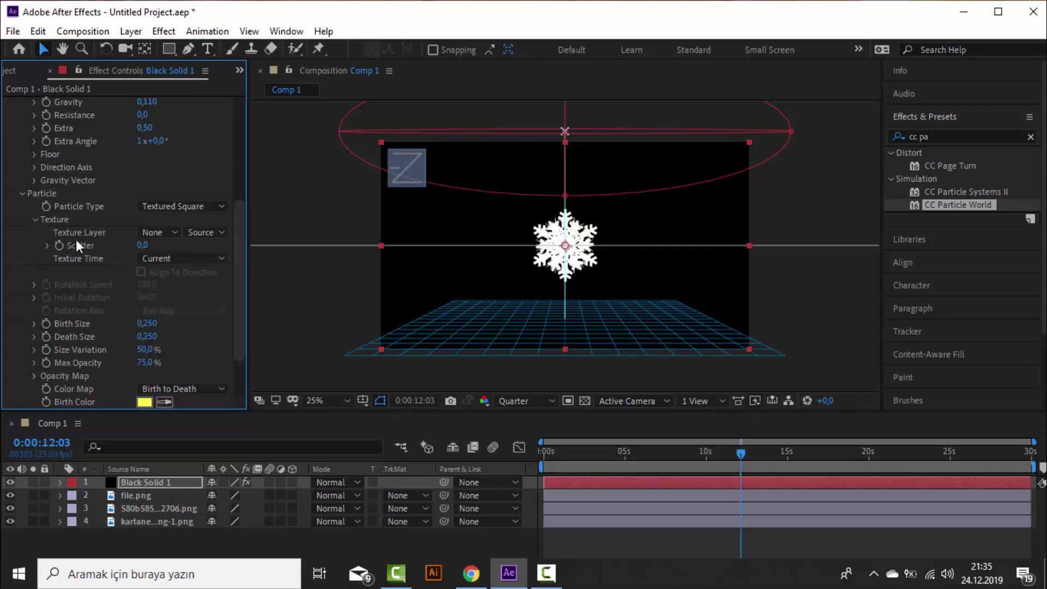
pyautogui.click(159, 234)
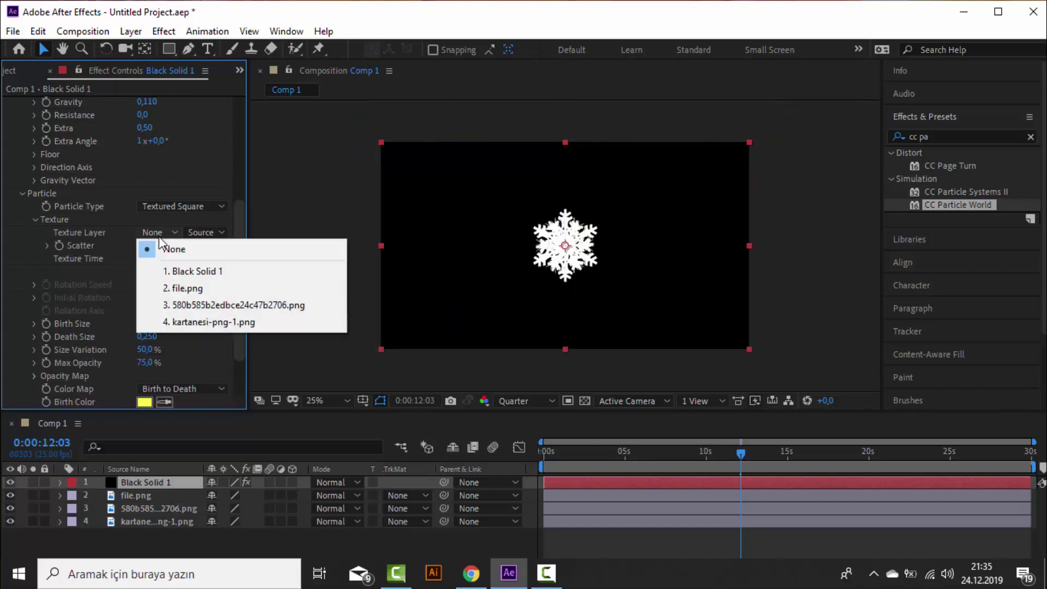
pyautogui.click(182, 292)
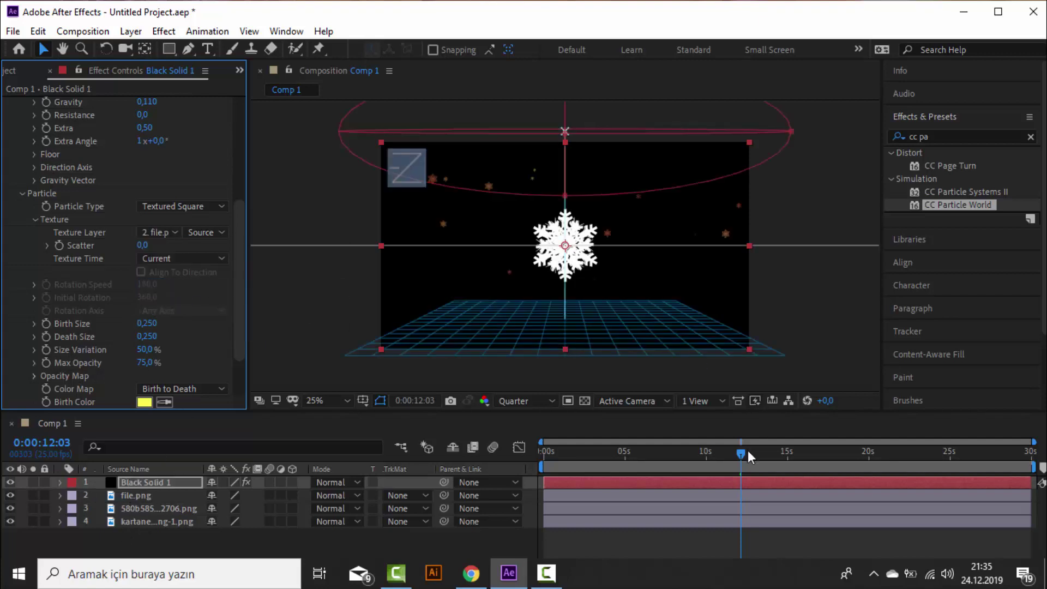
pyautogui.moveTo(748, 451)
pyautogui.mouseDown()
pyautogui.moveTo(785, 456)
pyautogui.moveTo(770, 457)
pyautogui.mouseUp()
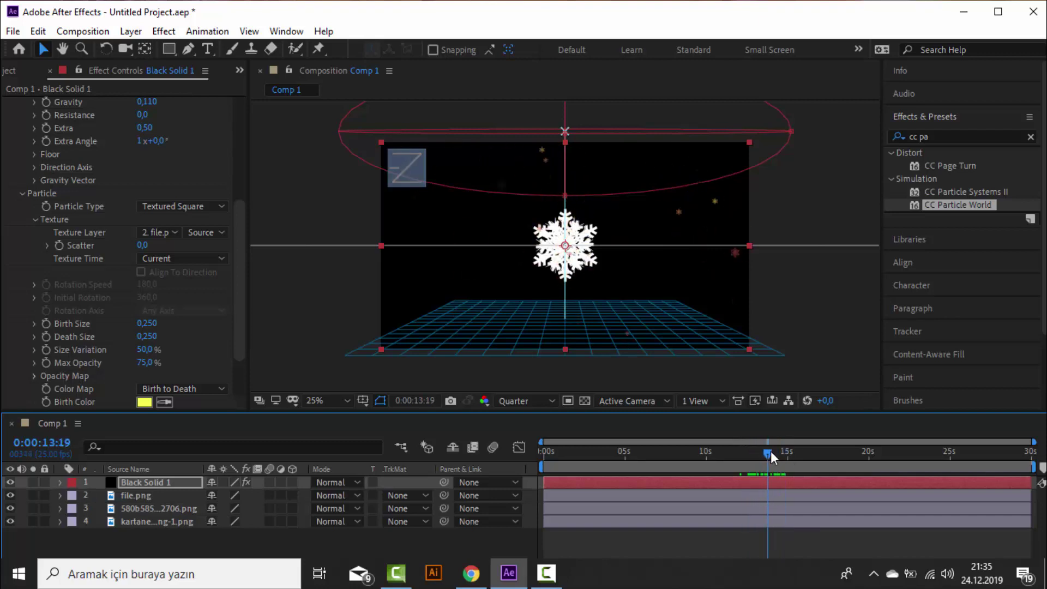
# Step: Set the texture source to Effects & Masks and Texture Time to Birth, viewing at 50%
pyautogui.click(203, 233)
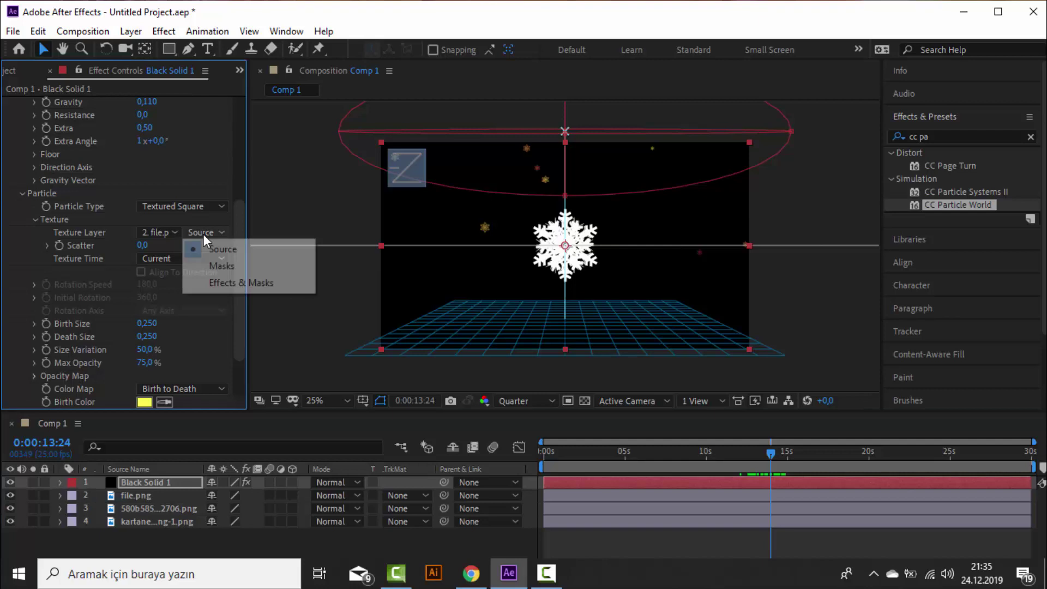
pyautogui.click(226, 283)
pyautogui.click(169, 255)
pyautogui.click(170, 269)
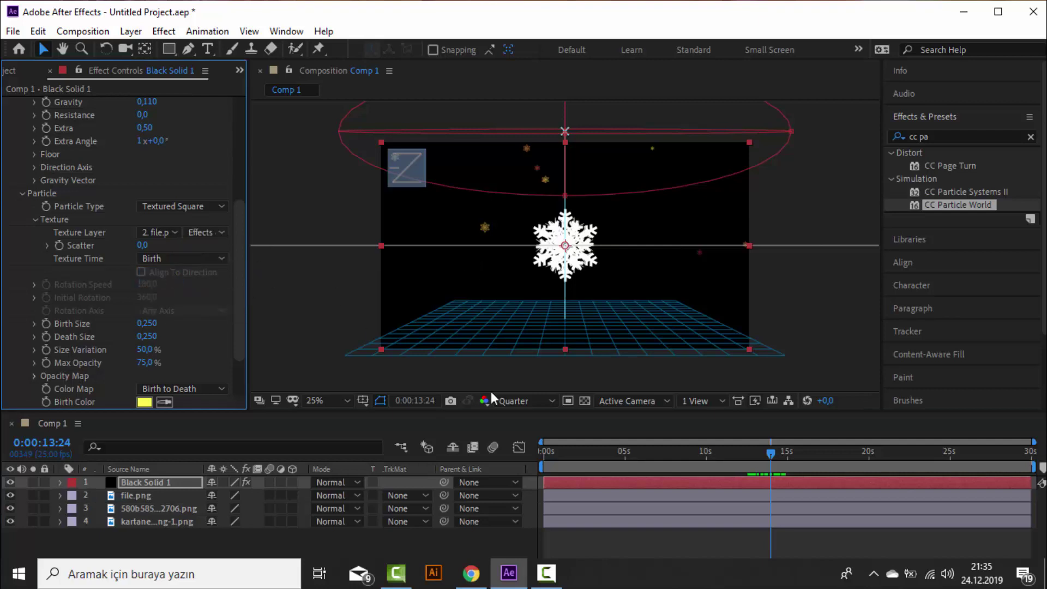
pyautogui.moveTo(768, 461); pyautogui.dragTo(808, 460)
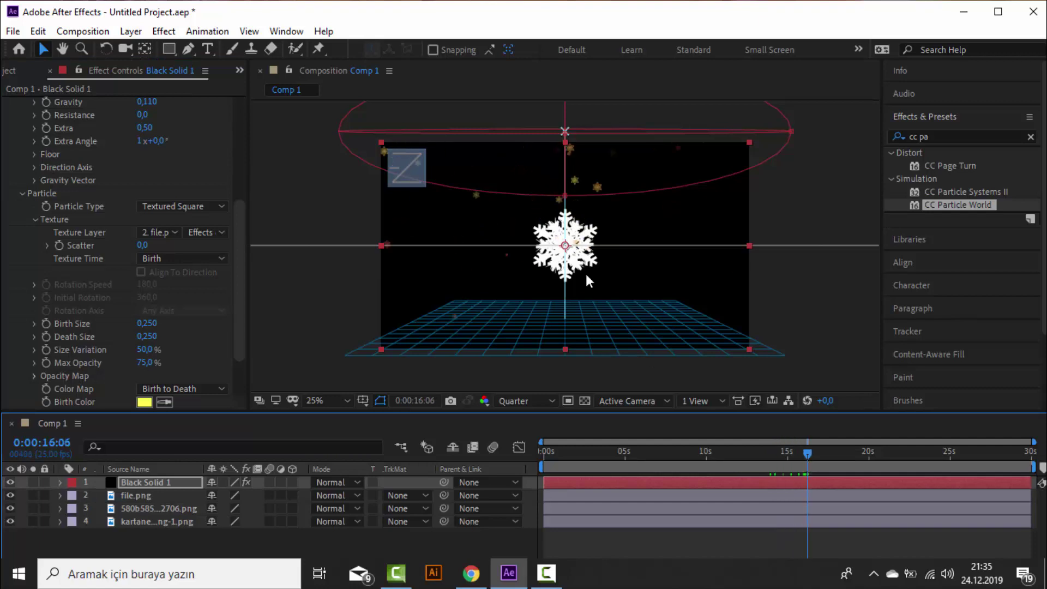
pyautogui.press('.')
pyautogui.press('.')
# Step: Set particle Birth Size to 0,210 and Death Size to 0,100
pyautogui.moveTo(143, 316); pyautogui.dragTo(140, 327)
pyautogui.write('0,18')
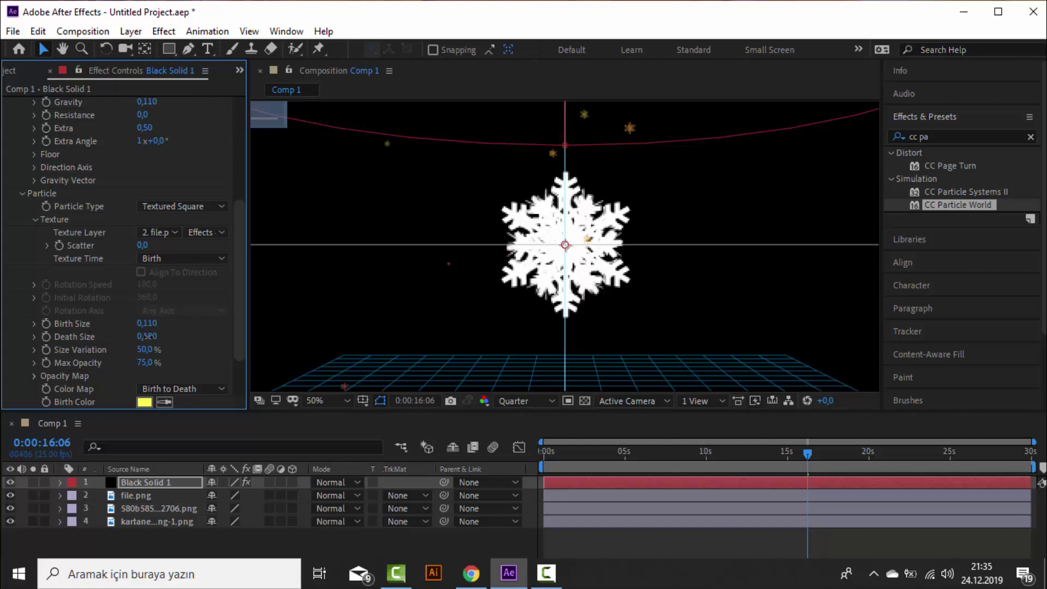
pyautogui.write('100')
pyautogui.press('Return')
pyautogui.click(157, 336)
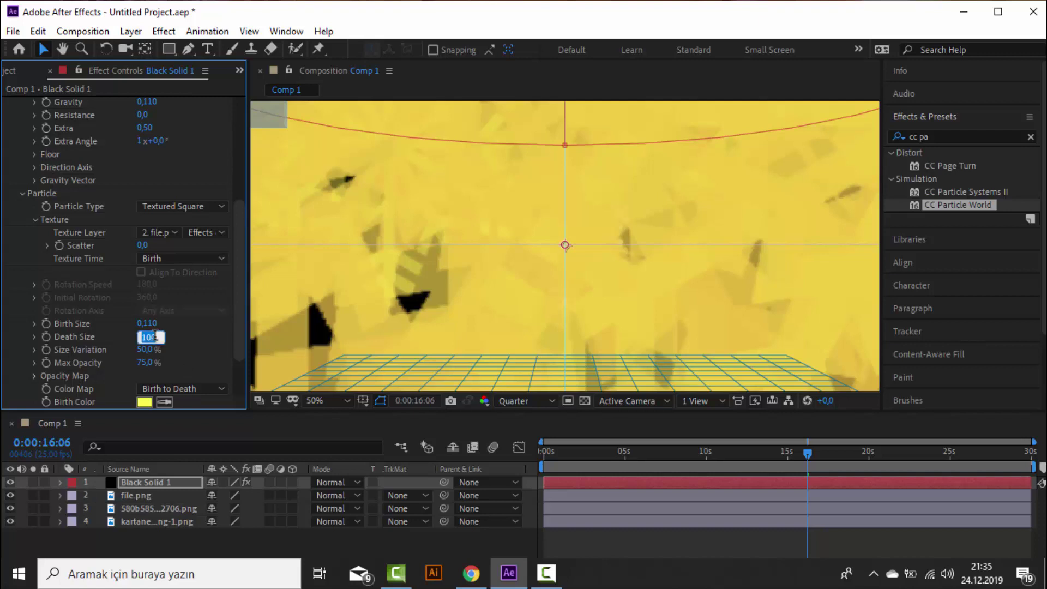
pyautogui.write('0,1')
pyautogui.press('Return')
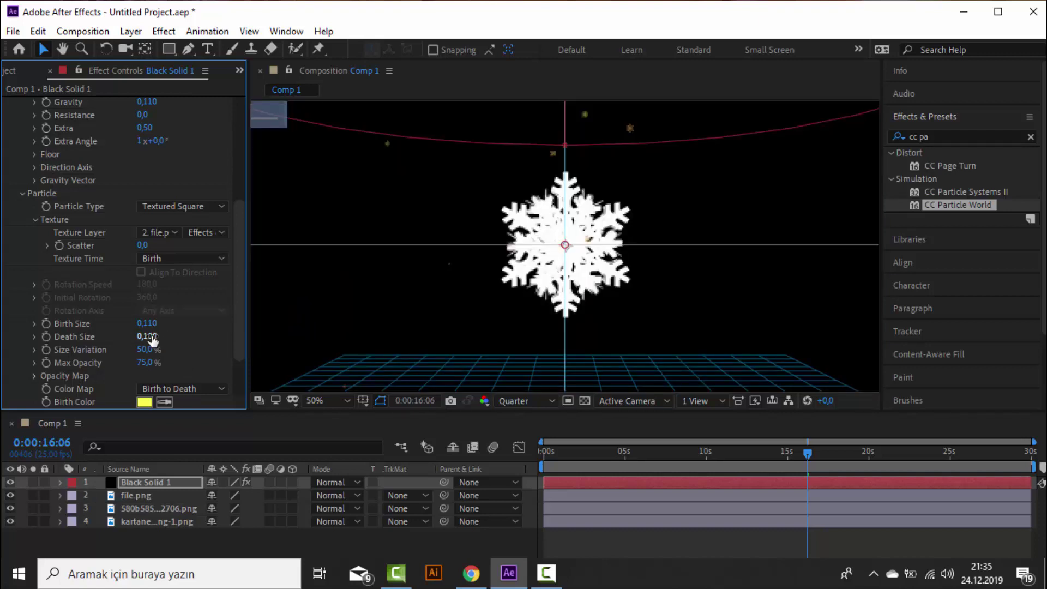
pyautogui.click(147, 324)
pyautogui.write('0,1')
pyautogui.press('Return')
pyautogui.moveTo(148, 323); pyautogui.dragTo(152, 323)
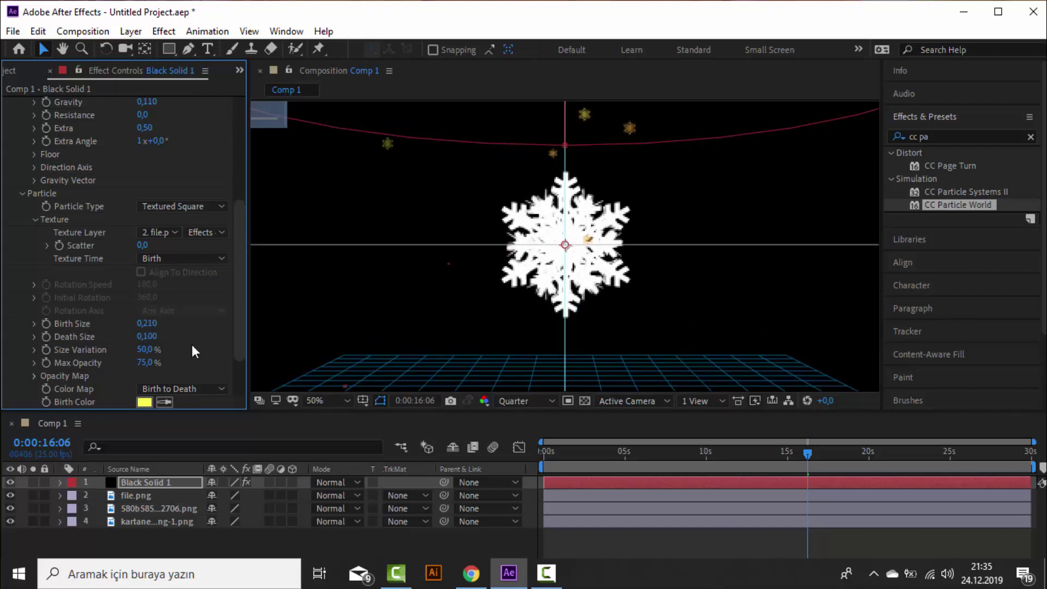
pyautogui.scroll(-3, 192, 345)
pyautogui.click(145, 339)
# Step: Make both Birth and Death Colors white, then hide the file.png layer
pyautogui.click(274, 340)
pyautogui.click(609, 341)
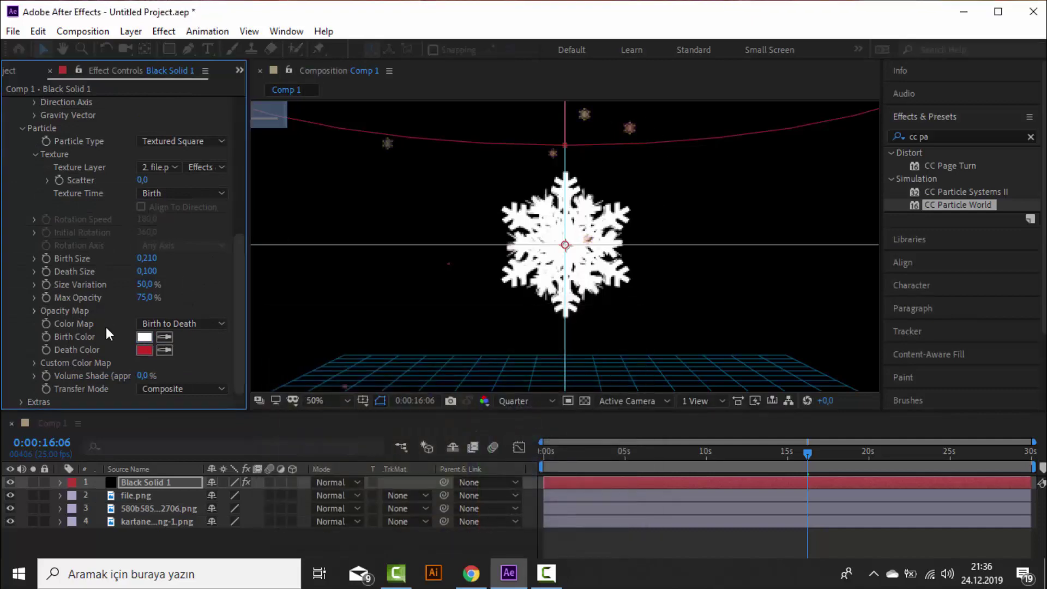
pyautogui.click(150, 351)
pyautogui.click(274, 340)
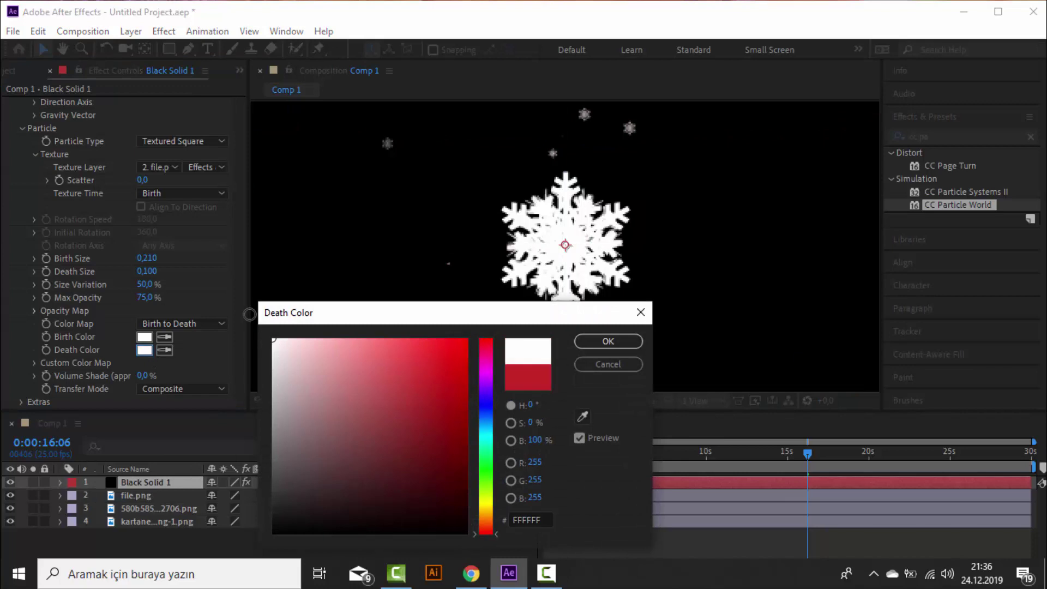
pyautogui.click(604, 340)
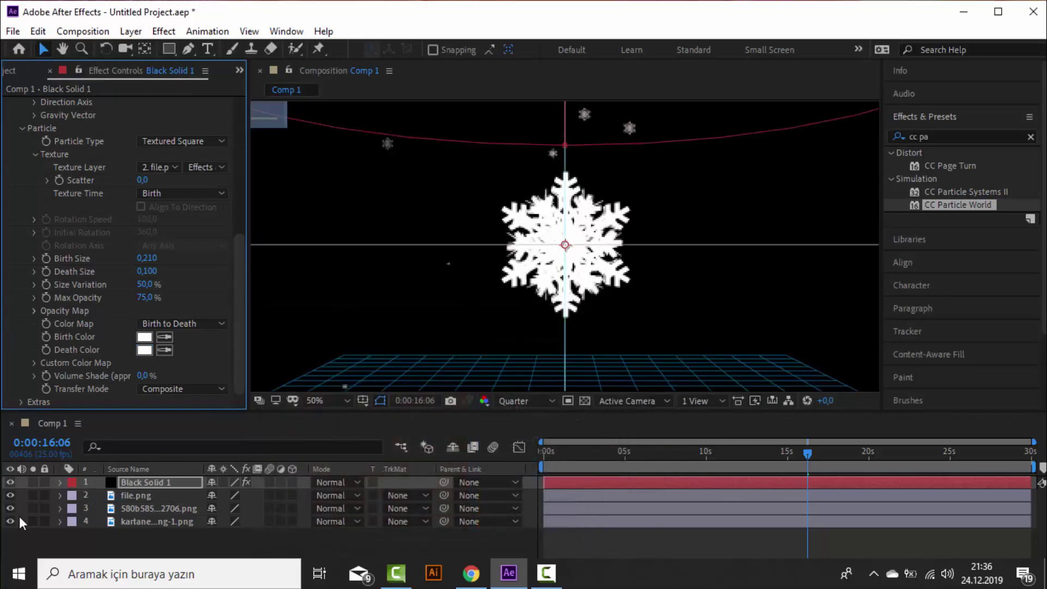
pyautogui.click(10, 495)
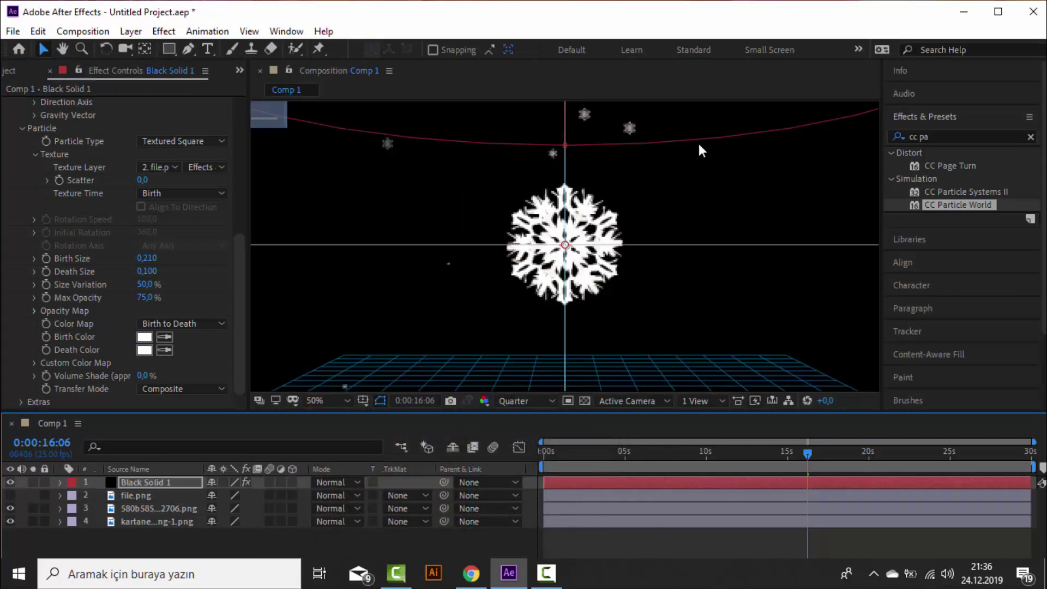
pyautogui.click(157, 541)
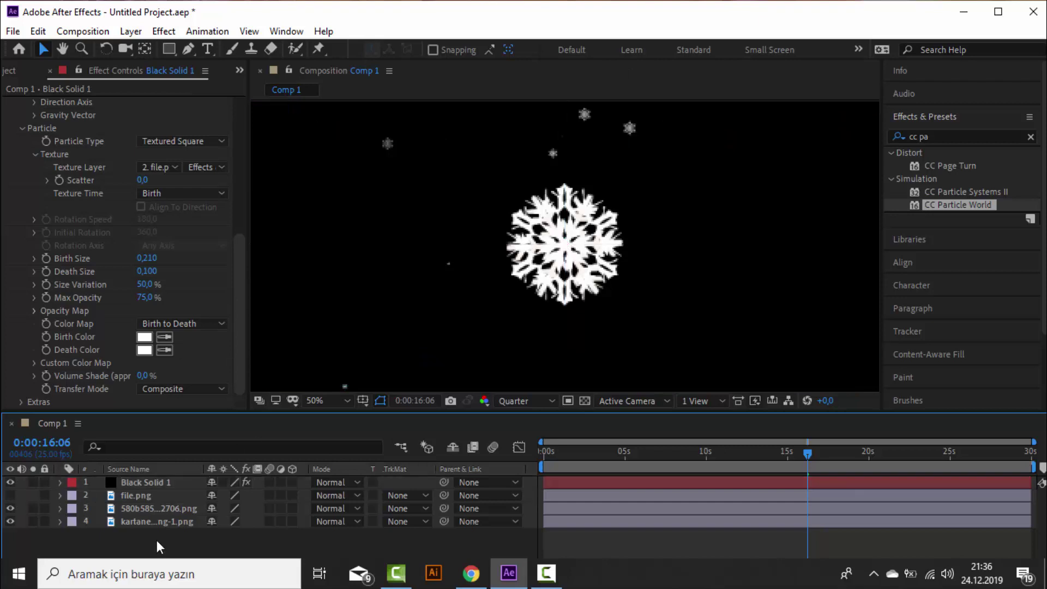
# Step: Begin adding a new solid layer, then cancel the Solid Settings dialog
pyautogui.rightClick(153, 540)
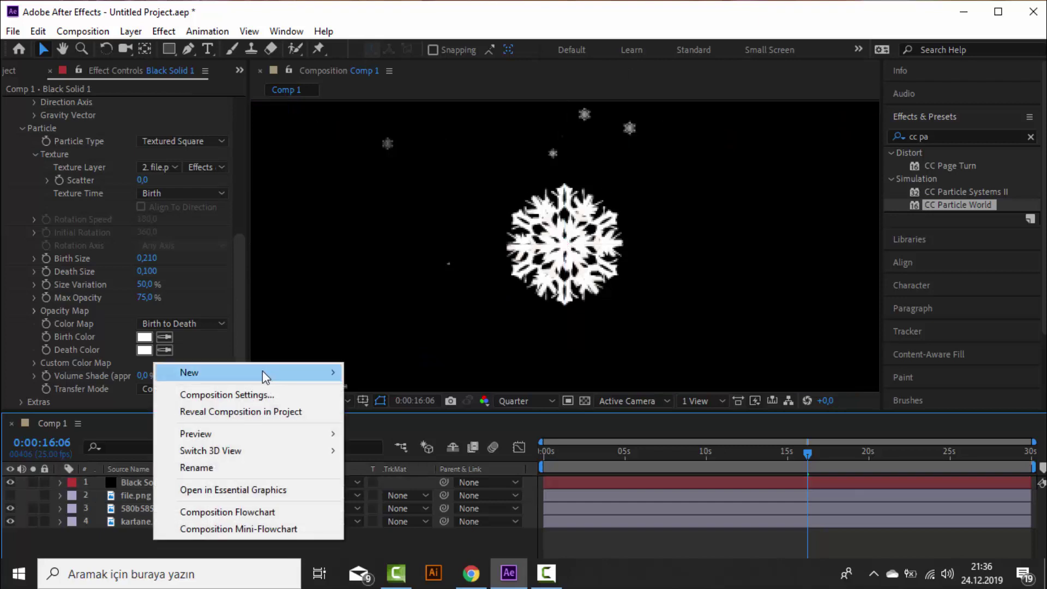
pyautogui.moveTo(263, 372)
pyautogui.click(425, 417)
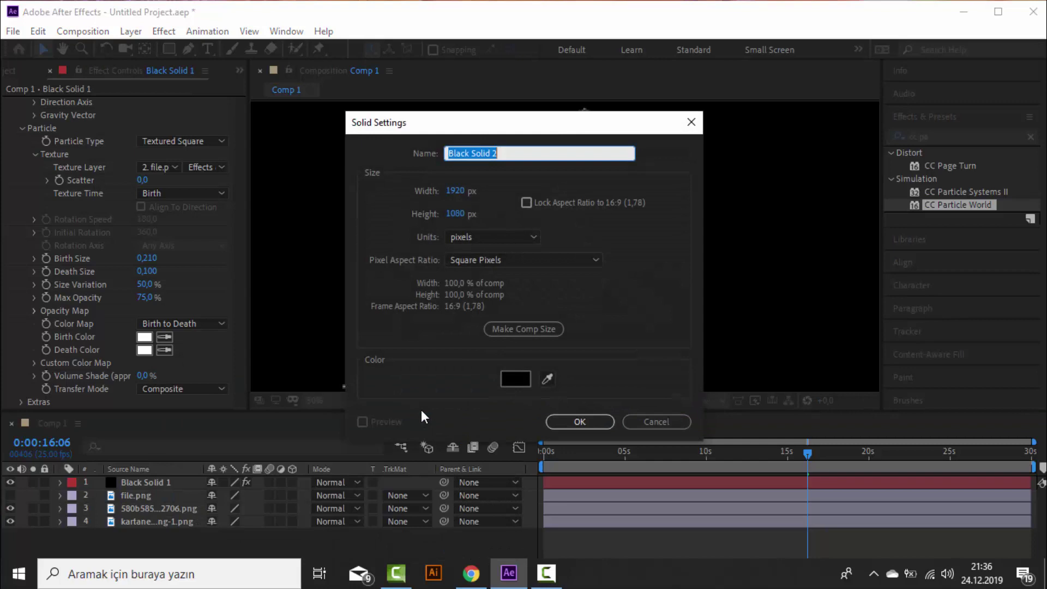
pyautogui.click(638, 423)
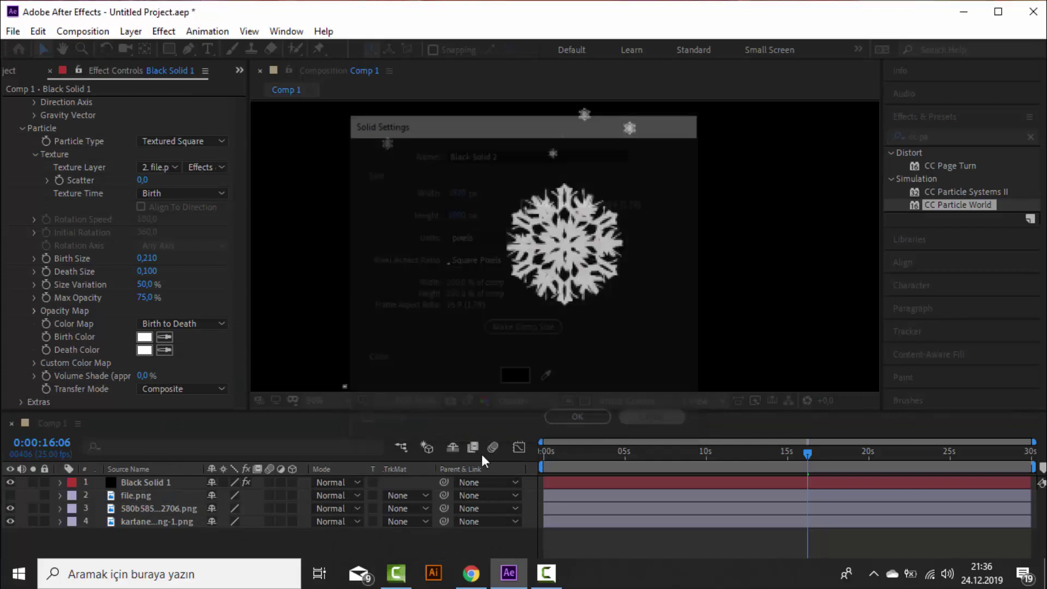
# Step: Duplicate Black Solid 1, undoing an accidental reset of its CC Particle World settings
pyautogui.click(169, 483)
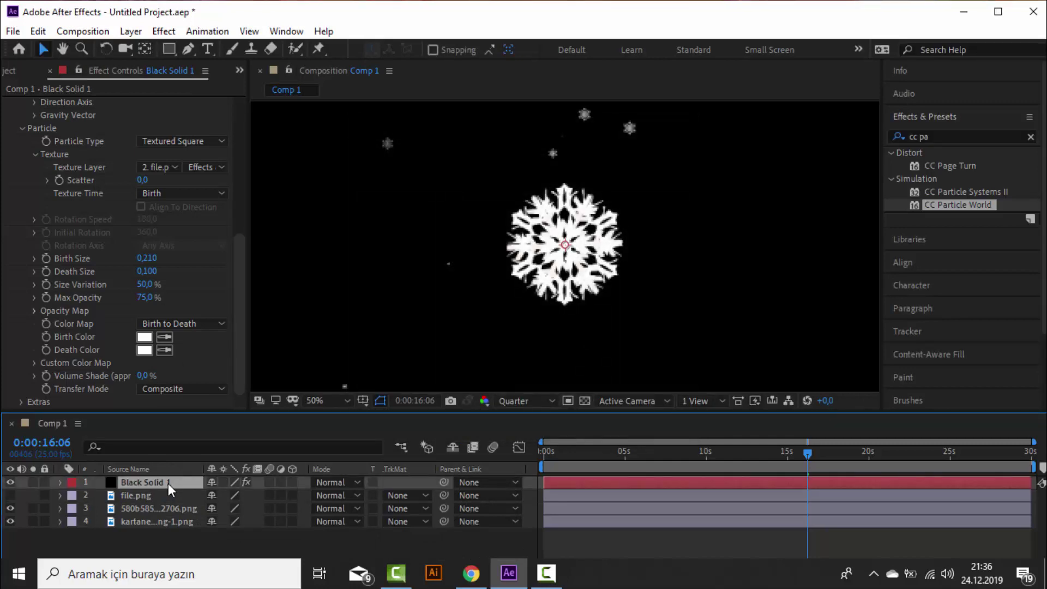
pyautogui.hotkey('ctrl', 'd')
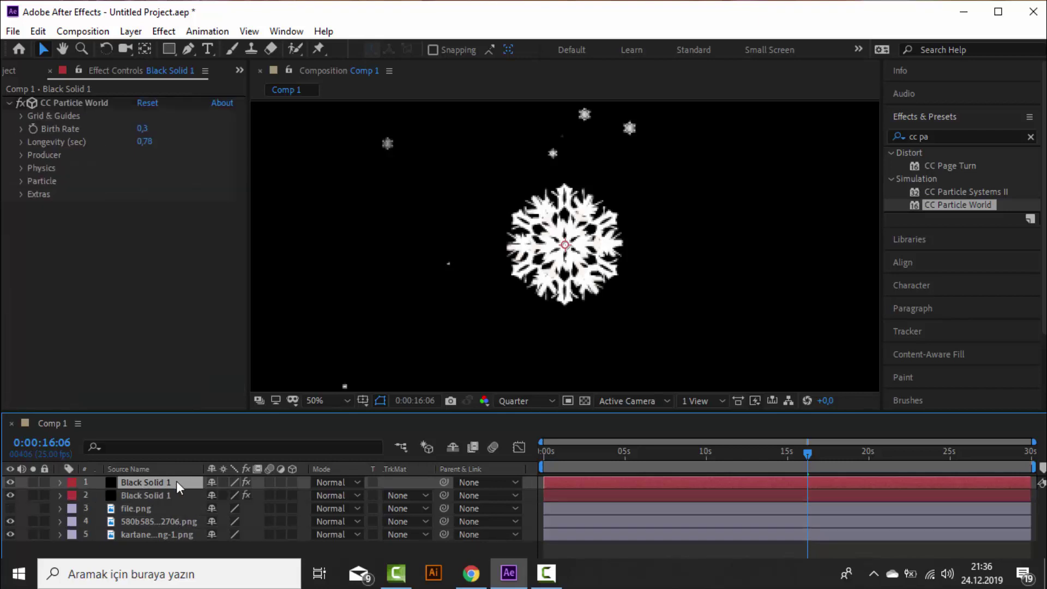
pyautogui.click(151, 106)
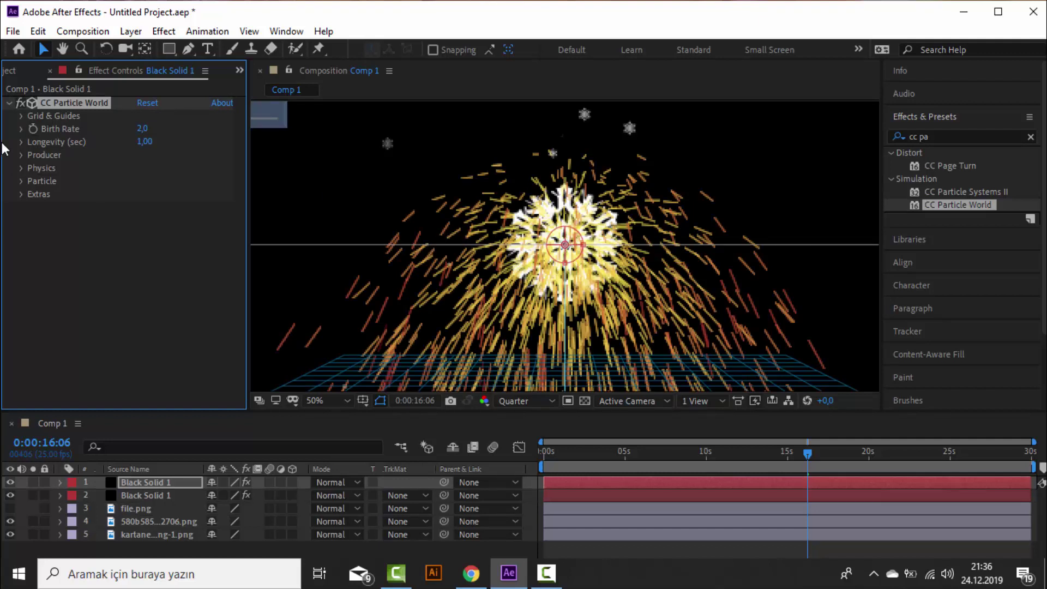
pyautogui.hotkey('ctrl', 'z')
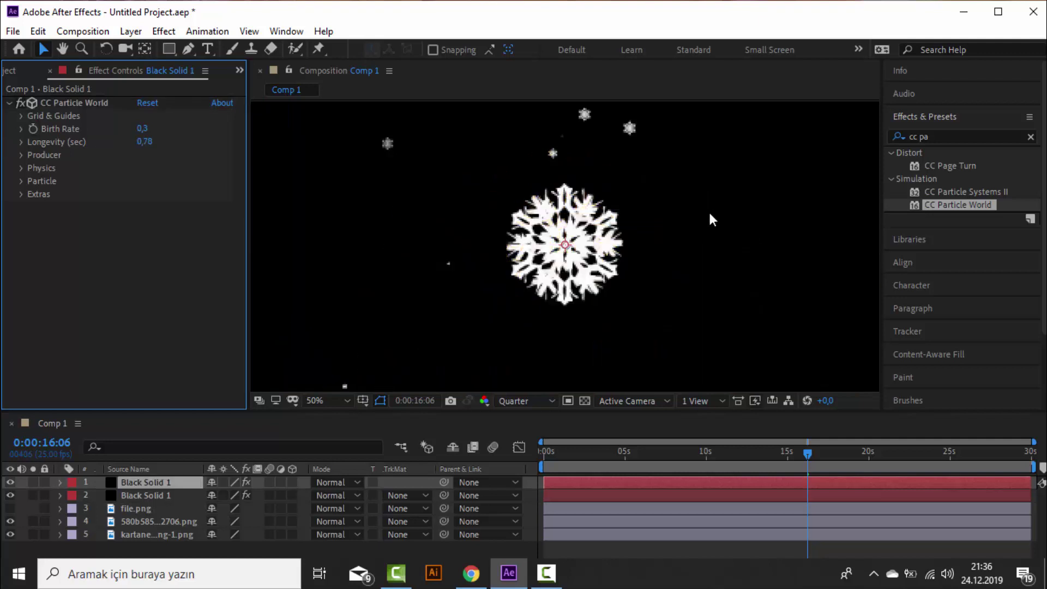
# Step: Set the particle Texture Layer to 580b585b2edbce24c47b2706.png
pyautogui.click(22, 168)
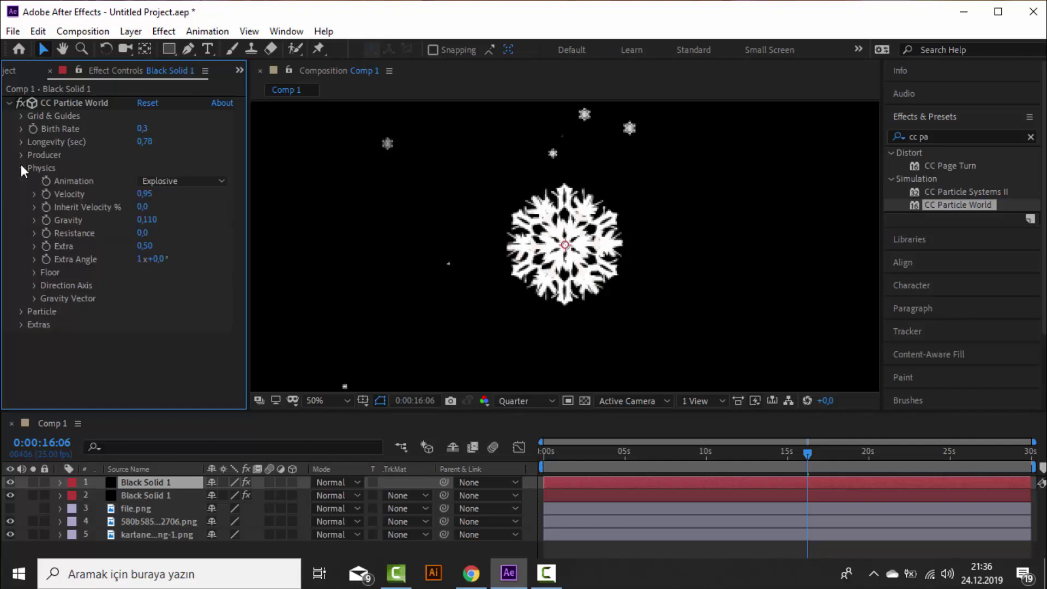
pyautogui.click(21, 167)
pyautogui.click(22, 181)
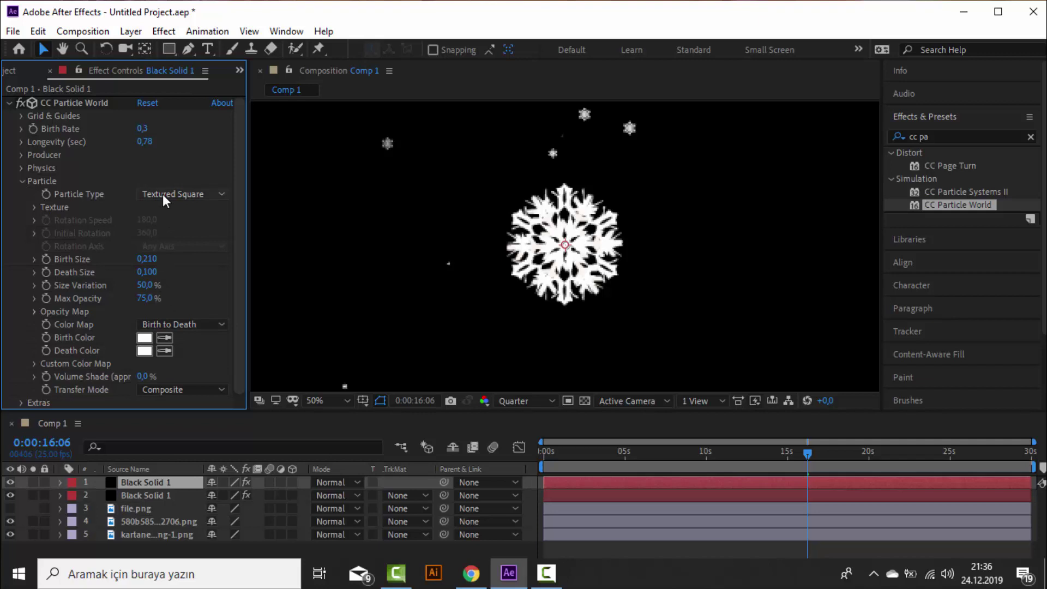
pyautogui.click(33, 208)
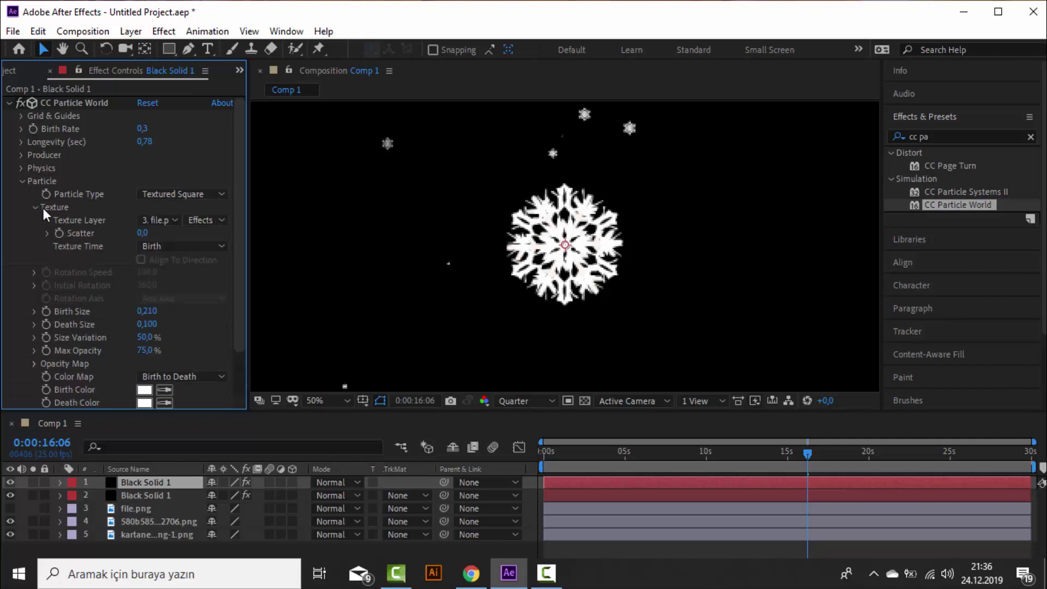
pyautogui.click(161, 220)
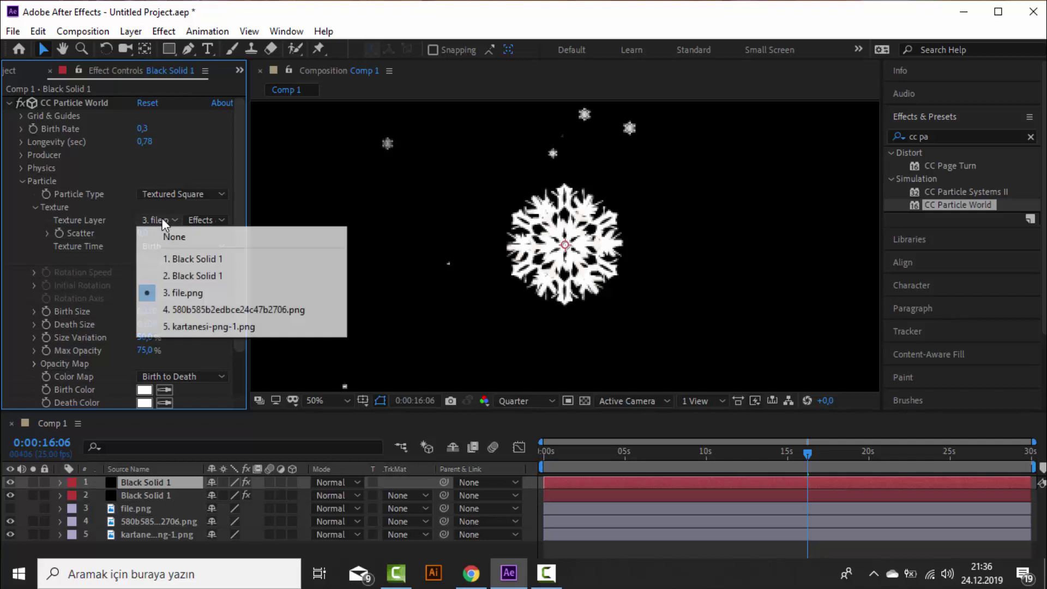
pyautogui.click(194, 310)
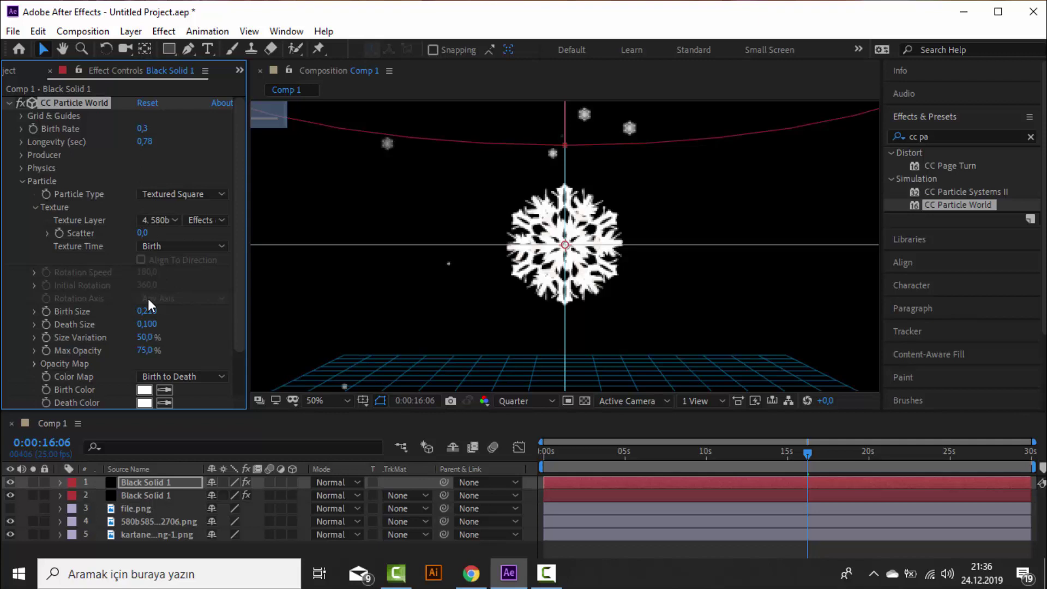
# Step: Raise Birth Rate to 1,5, set Random Seed to 60, and hide the snowflake image layer
pyautogui.scroll(-2, 241, 340)
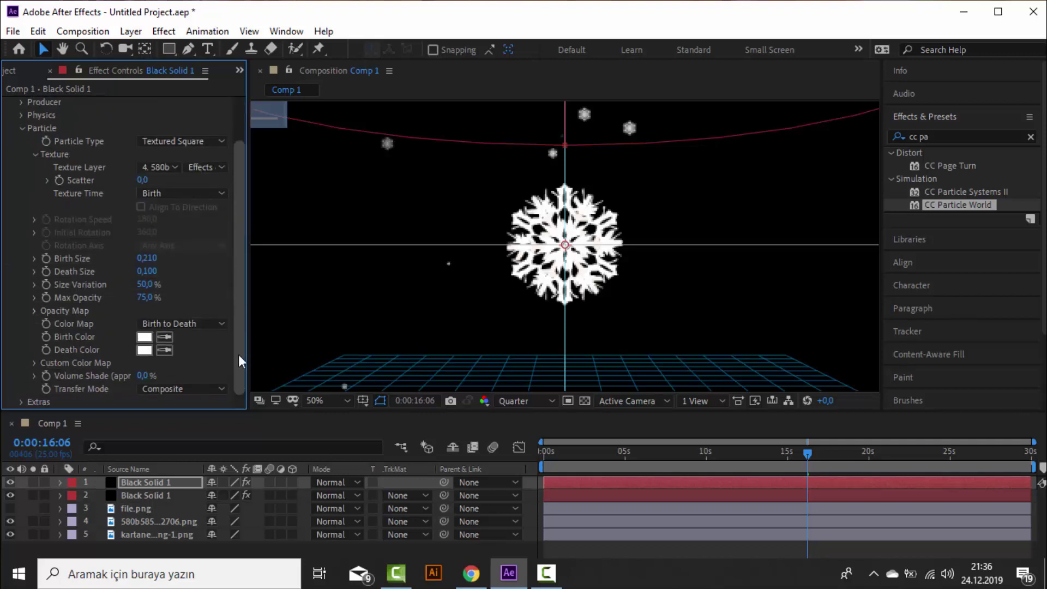
pyautogui.scroll(2, 235, 215)
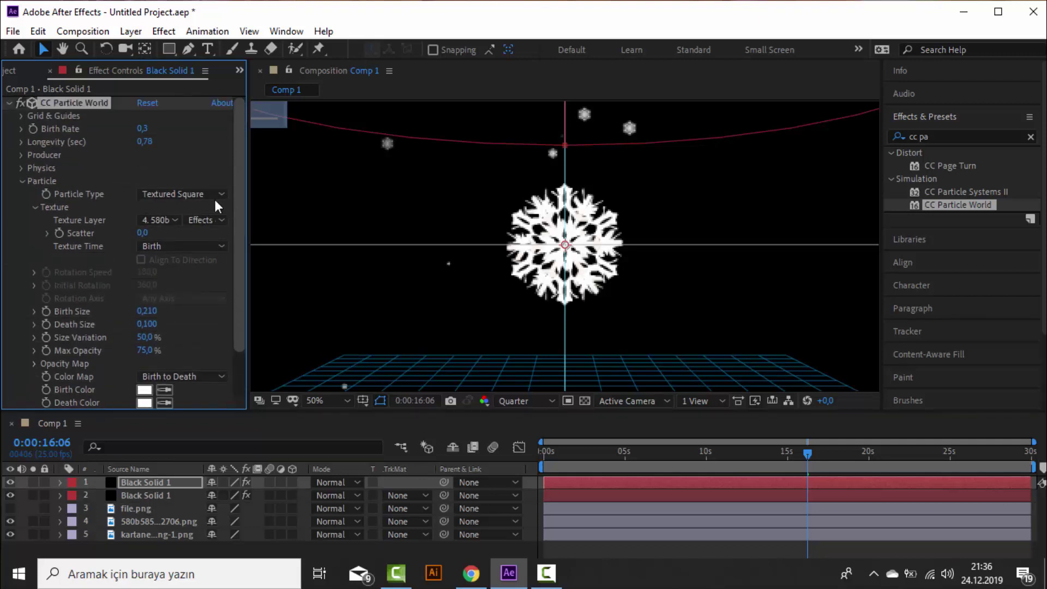
pyautogui.moveTo(146, 129); pyautogui.dragTo(155, 133)
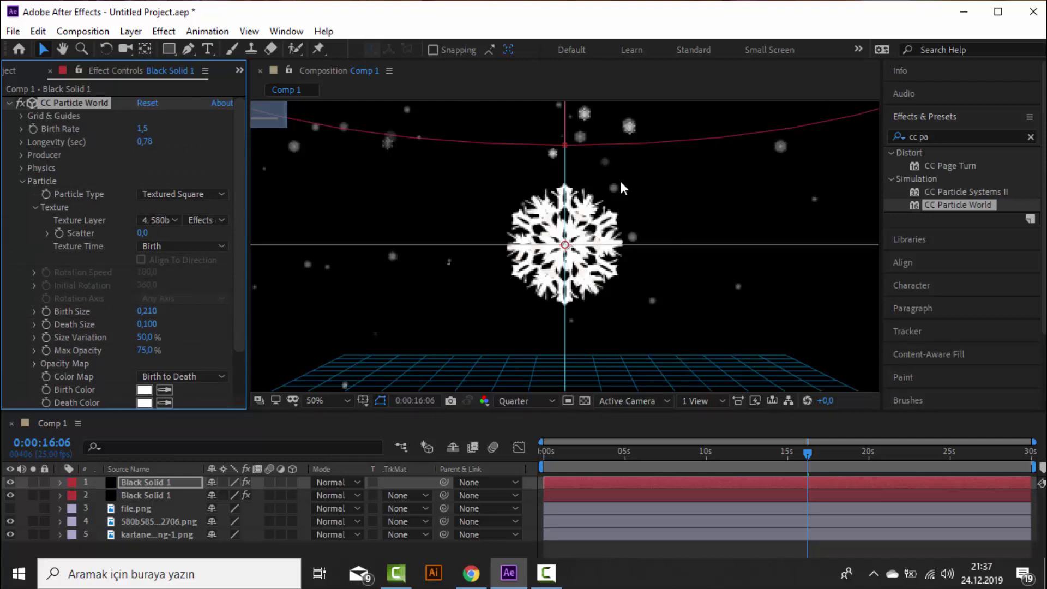
pyautogui.scroll(-2, 164, 349)
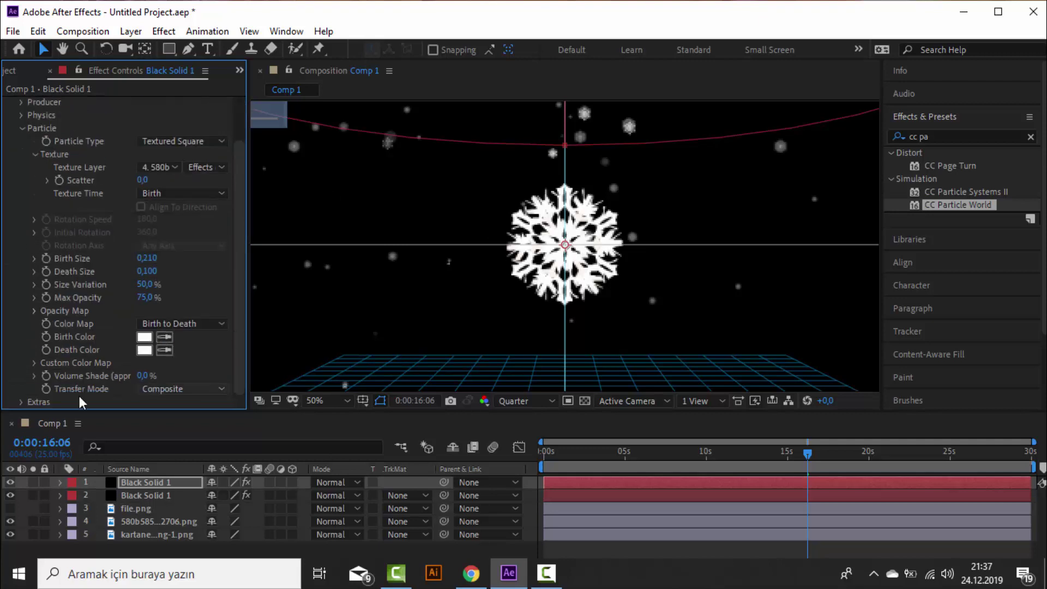
pyautogui.scroll(-5, 18, 402)
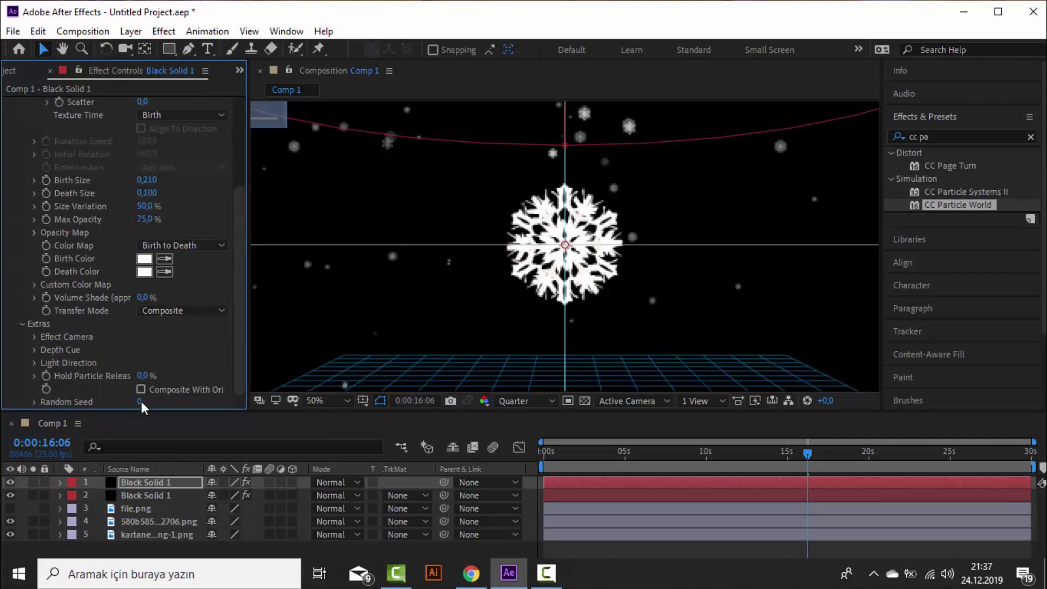
pyautogui.moveTo(141, 405); pyautogui.dragTo(143, 404)
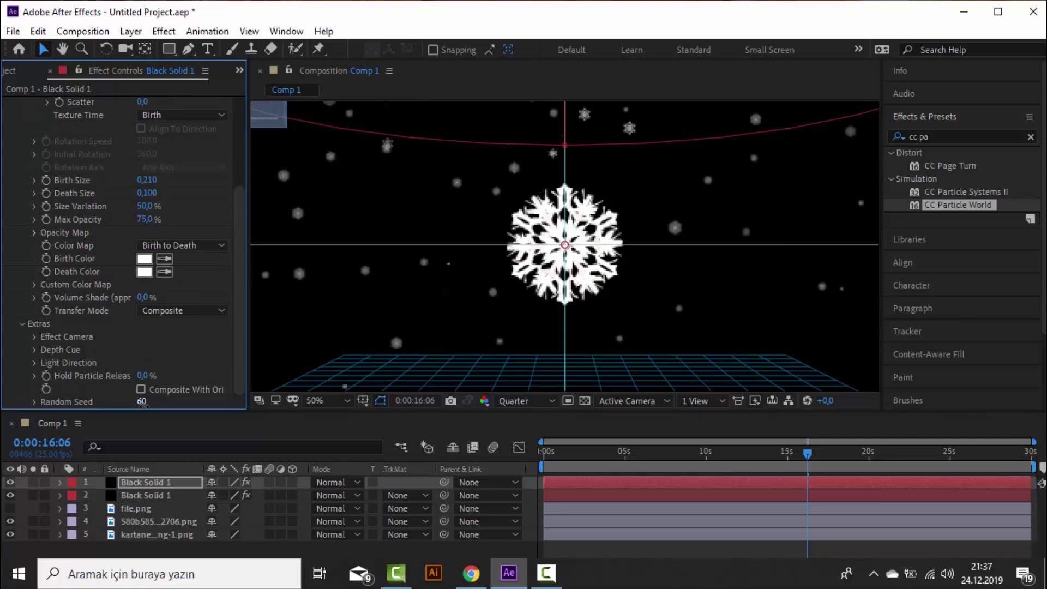
pyautogui.click(136, 483)
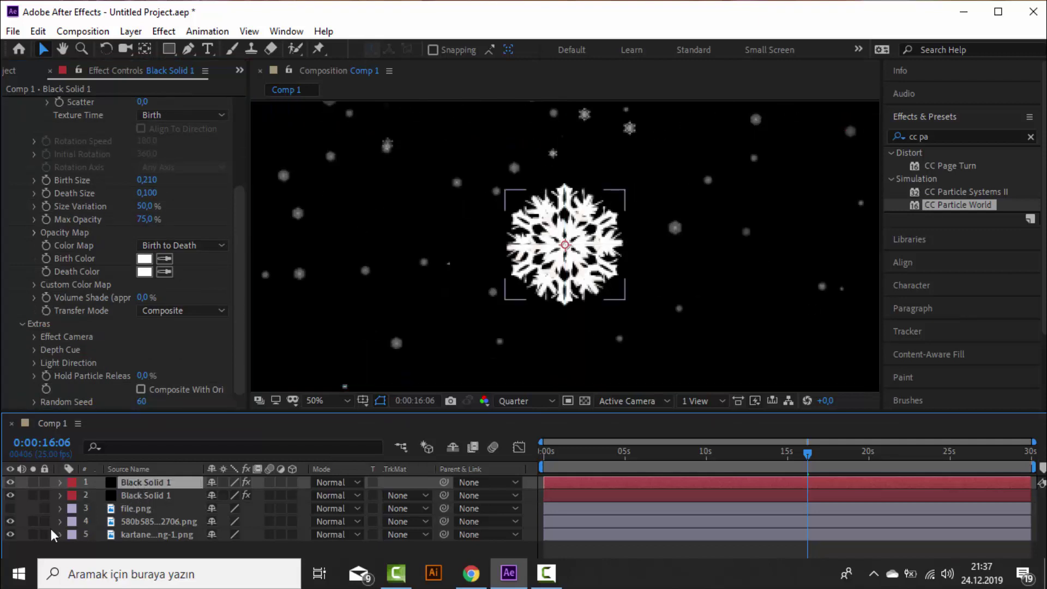
pyautogui.click(10, 521)
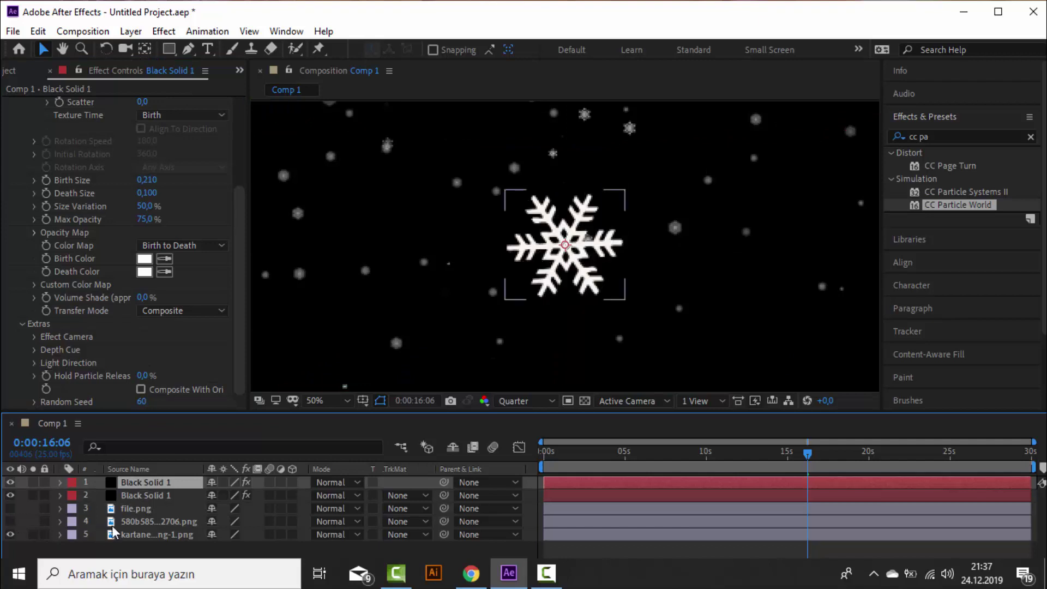
# Step: Duplicate the particle layer and give the copy the kartanesi-png-1.png texture with Random Seed 140
pyautogui.hotkey('ctrl', 'd')
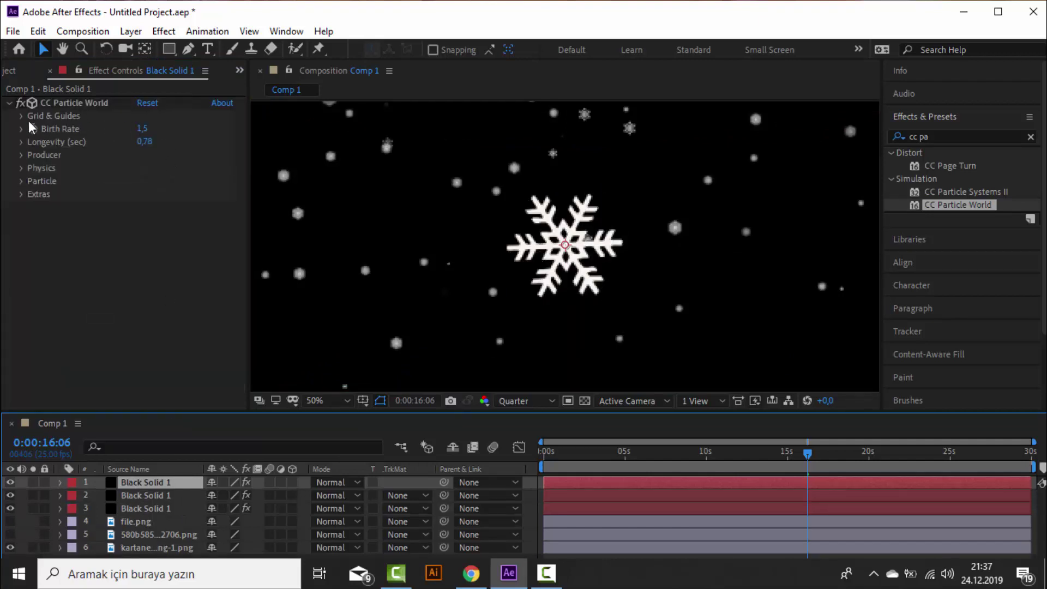
pyautogui.click(21, 181)
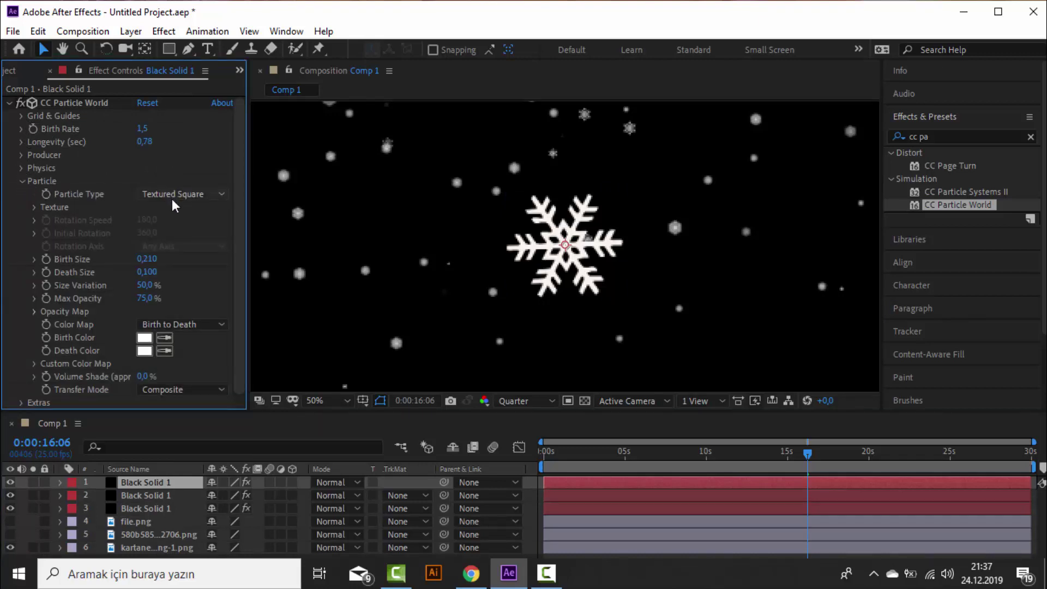
pyautogui.click(32, 207)
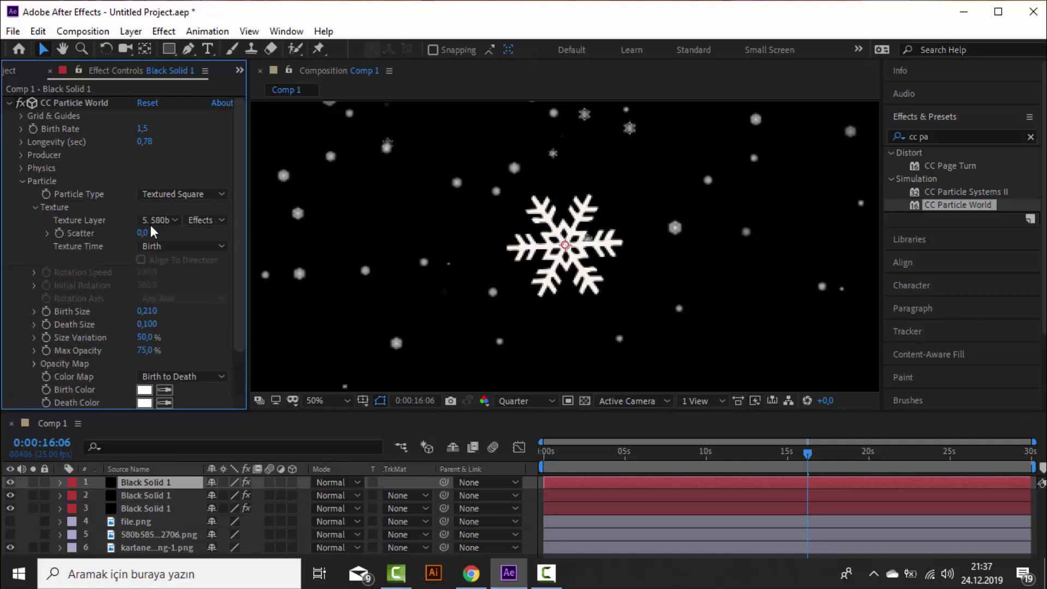
pyautogui.click(160, 221)
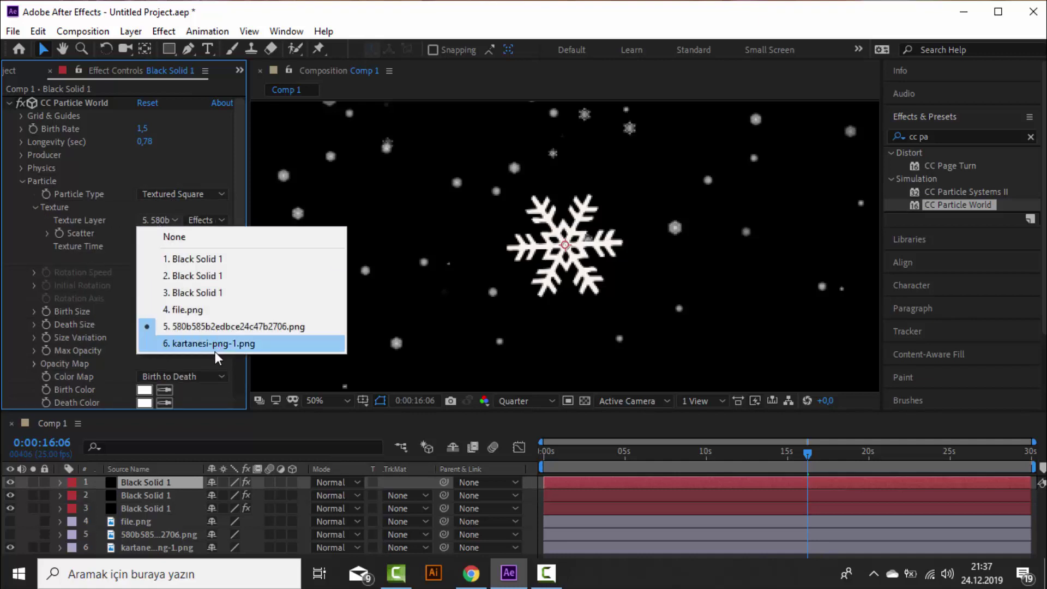
pyautogui.click(191, 344)
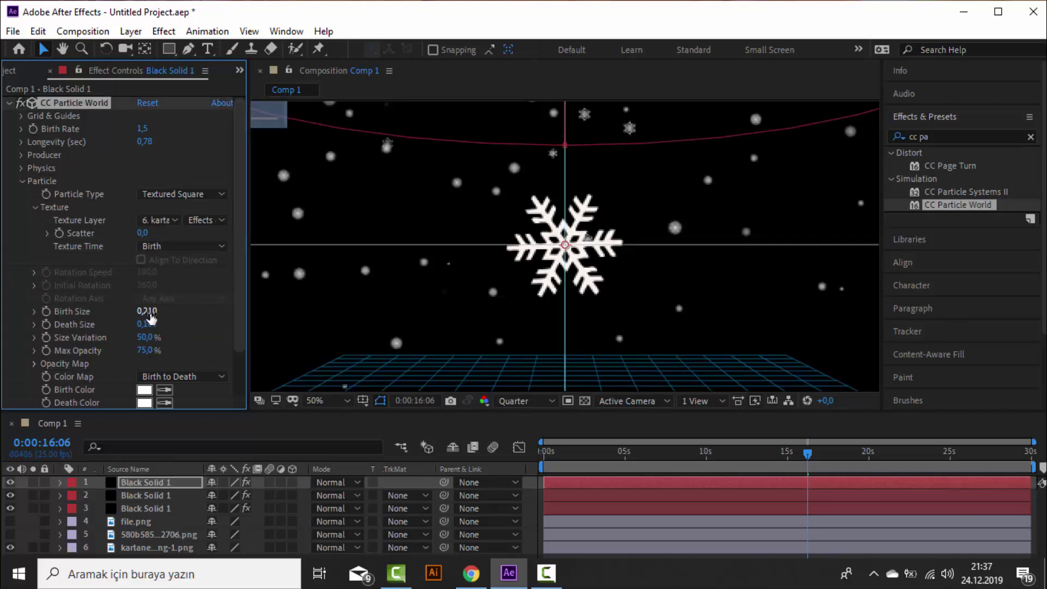
pyautogui.scroll(-5, 241, 301)
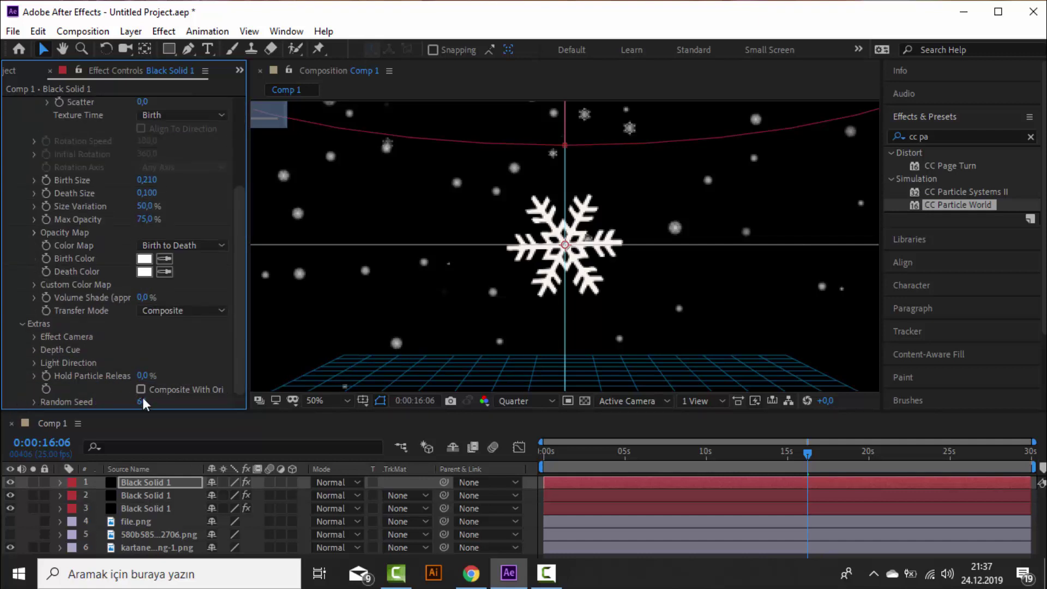
pyautogui.moveTo(144, 404); pyautogui.dragTo(188, 404)
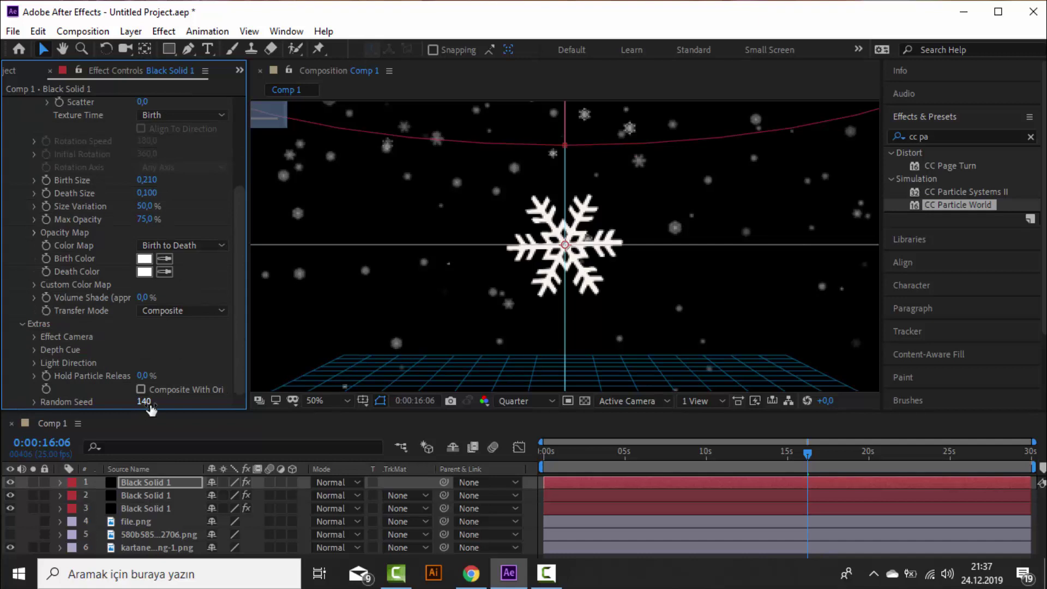
# Step: Raise the copy's Producer Radius Z to 1,375 to spread the snow deeper
pyautogui.scroll(3, 235, 196)
pyautogui.scroll(1, 229, 168)
pyautogui.scroll(1, 227, 142)
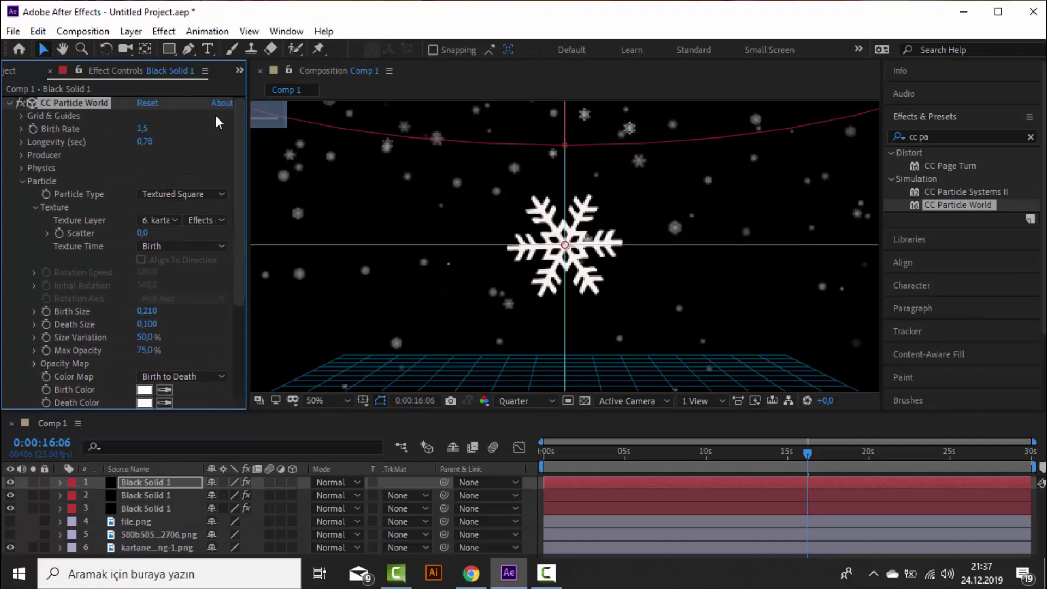
pyautogui.click(22, 186)
pyautogui.click(21, 168)
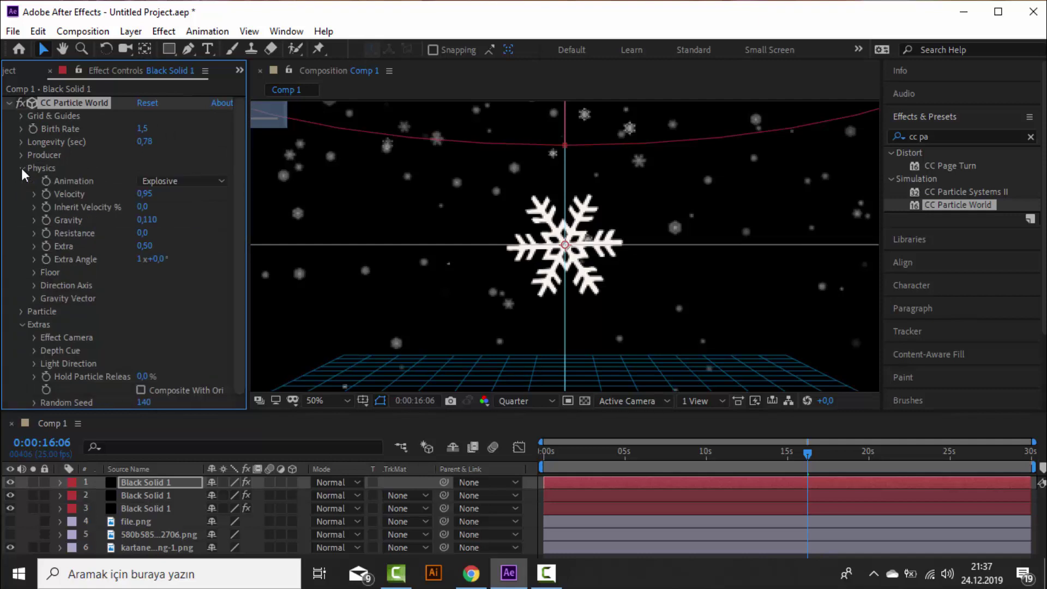
pyautogui.click(22, 168)
pyautogui.click(21, 154)
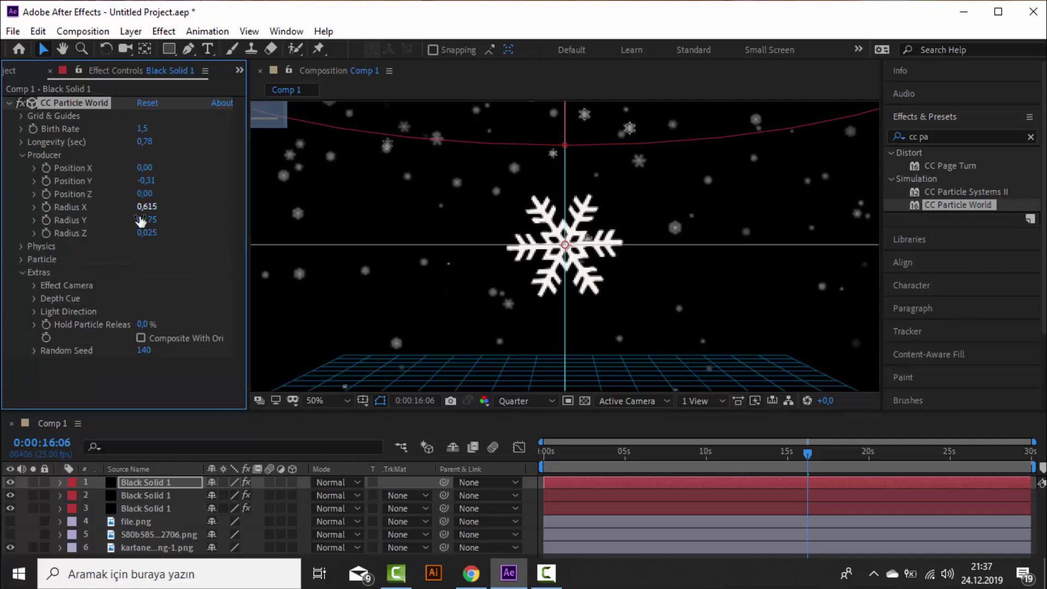
pyautogui.moveTo(147, 235); pyautogui.dragTo(240, 224)
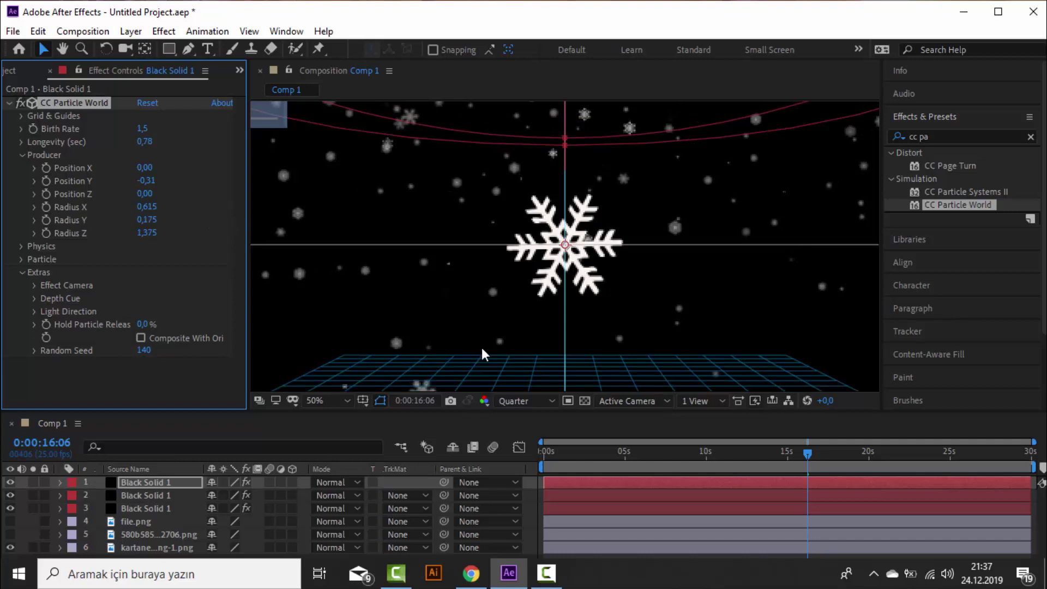
# Step: Set the second snow layer's emitter Radius Z to 1,425
pyautogui.click(165, 491)
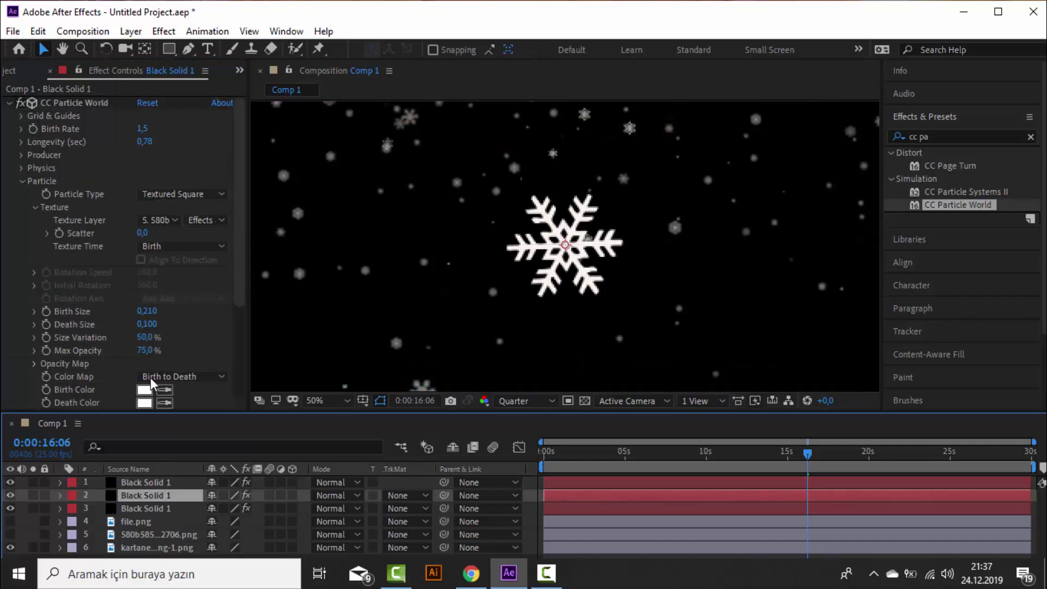
pyautogui.click(23, 180)
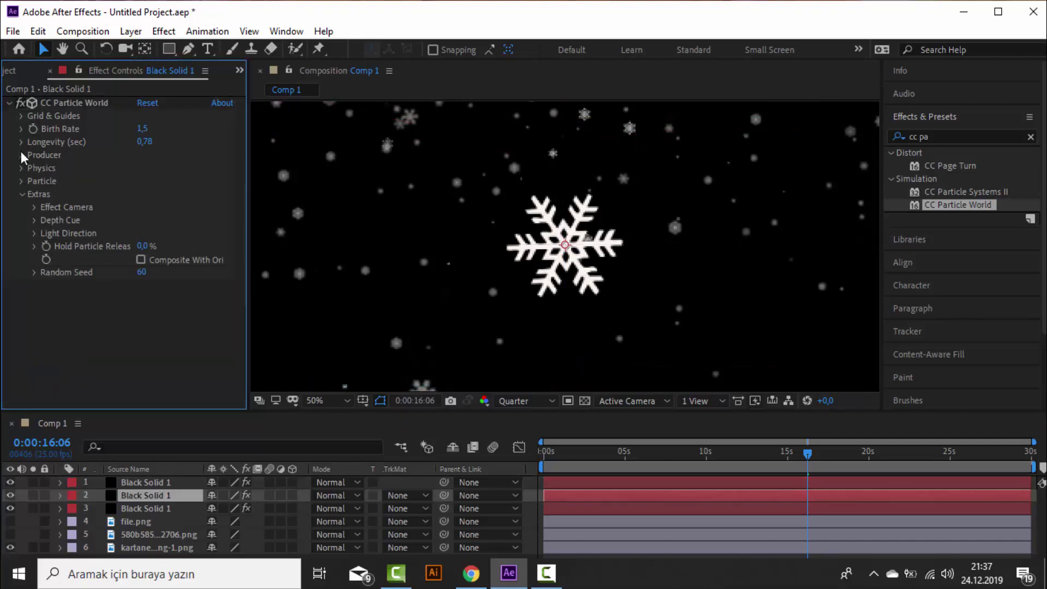
pyautogui.click(22, 153)
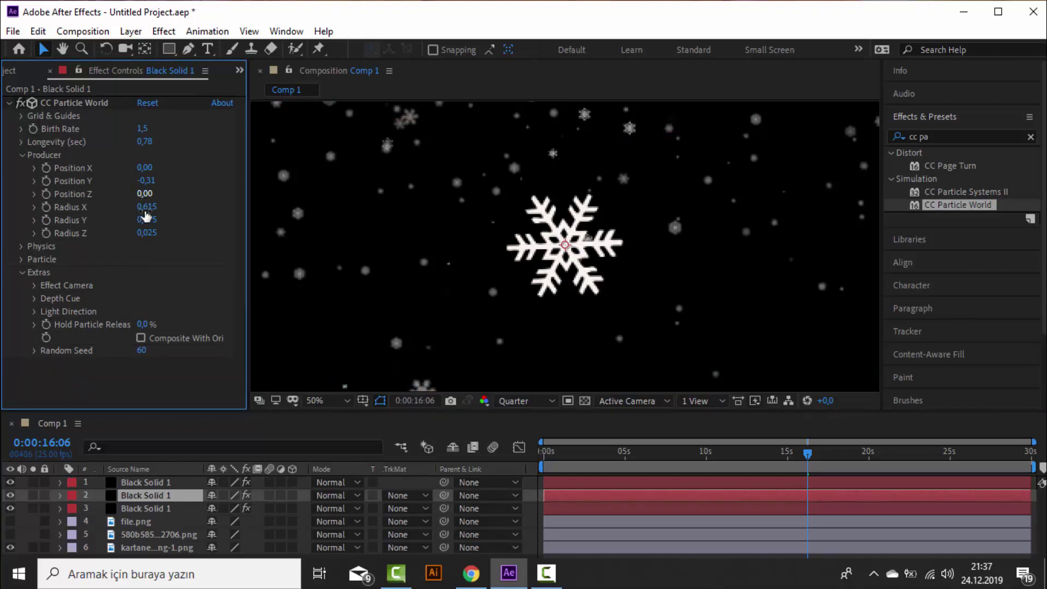
pyautogui.moveTo(147, 233); pyautogui.dragTo(251, 231)
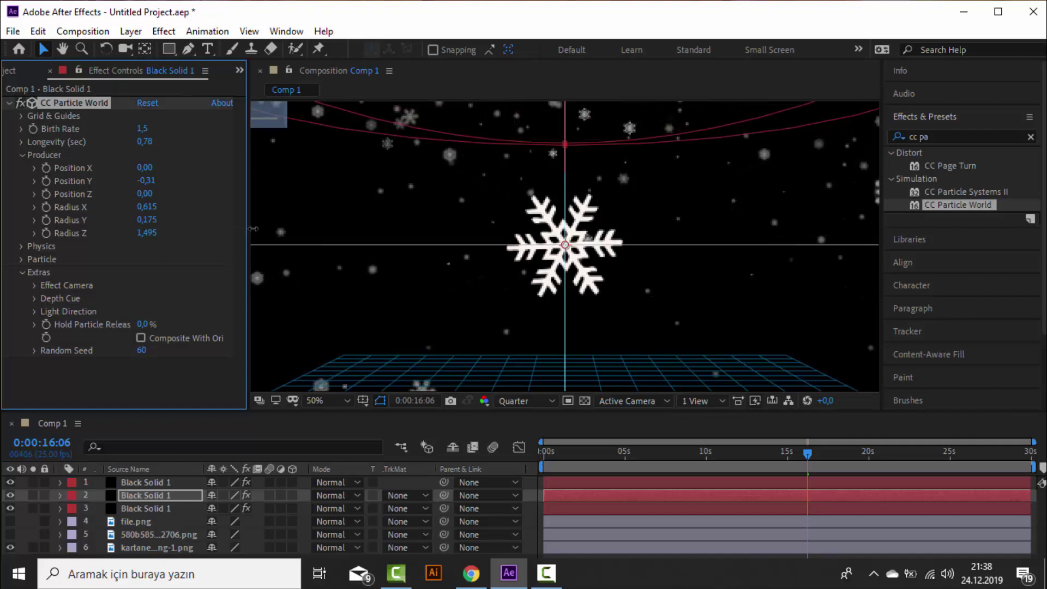
# Step: Hide the kartanesi-png-1.png layer and set preview resolution to Full
pyautogui.click(10, 547)
pyautogui.scroll(-2, 557, 289)
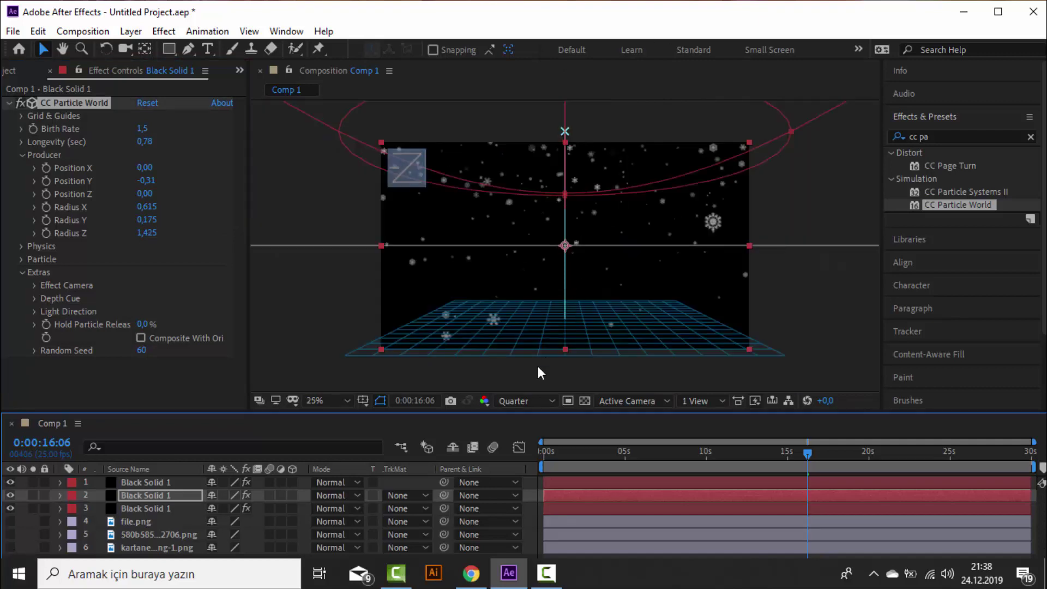
pyautogui.click(519, 397)
pyautogui.click(519, 434)
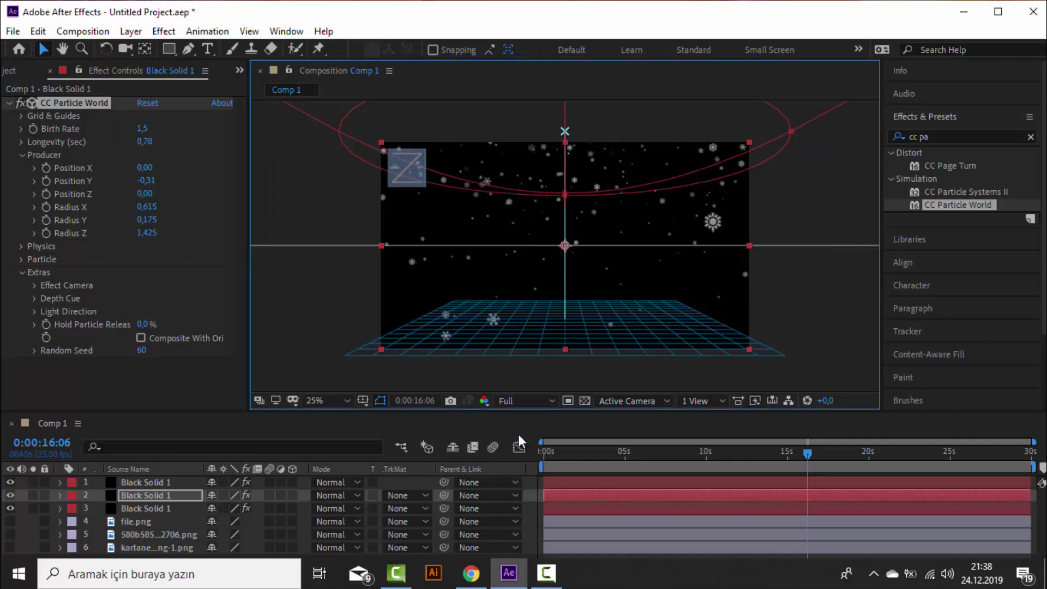
pyautogui.scroll(1, 628, 210)
pyautogui.scroll(1, 617, 200)
pyautogui.scroll(-1, 618, 201)
pyautogui.click(797, 459)
pyautogui.moveTo(747, 463); pyautogui.dragTo(538, 464)
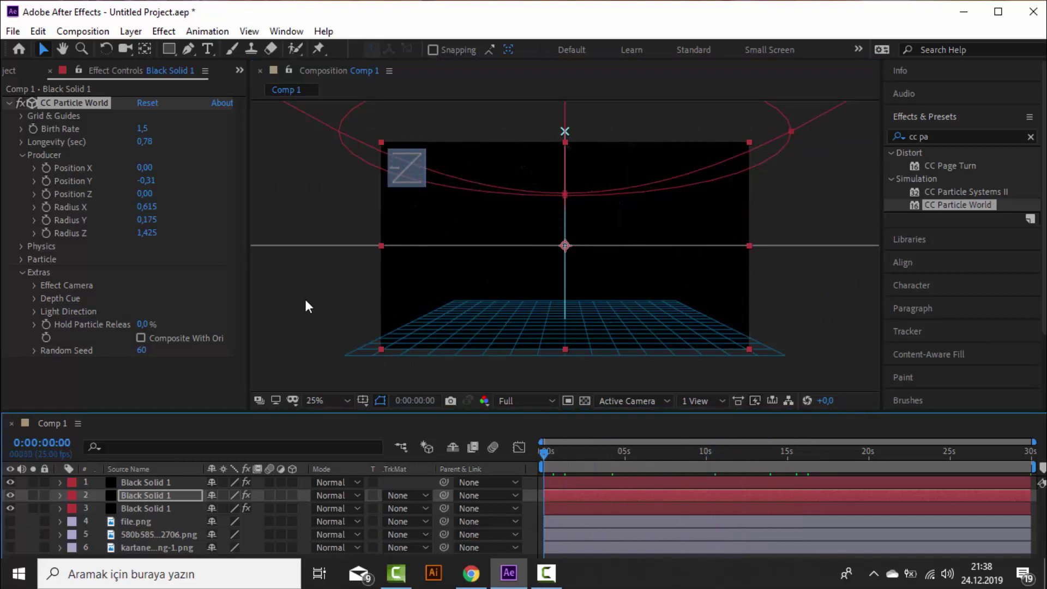
pyautogui.press('space')
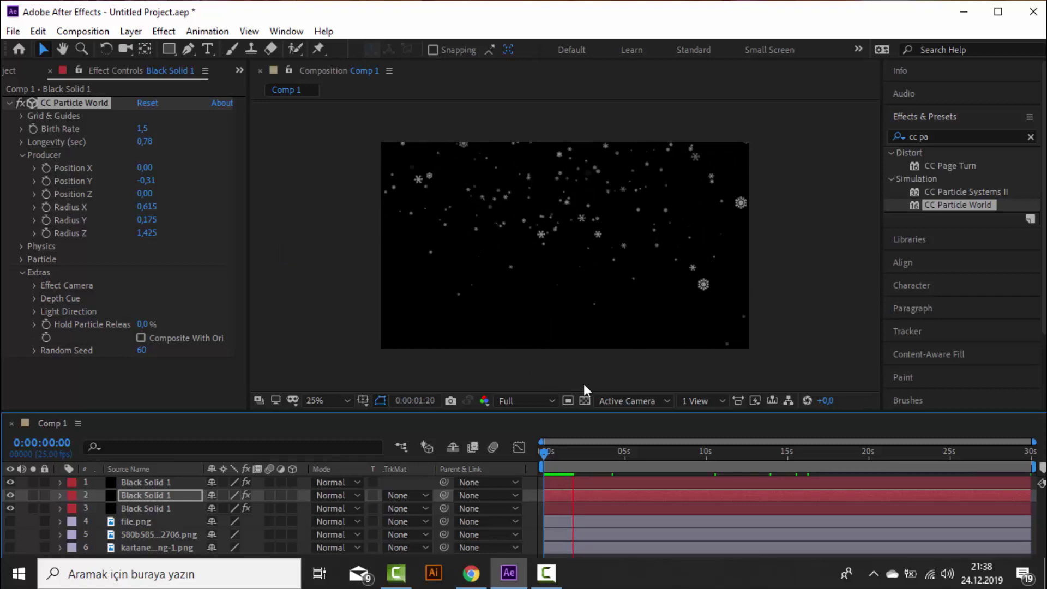
pyautogui.moveTo(571, 457)
pyautogui.mouseDown()
pyautogui.moveTo(552, 452)
pyautogui.moveTo(568, 452)
pyautogui.mouseUp()
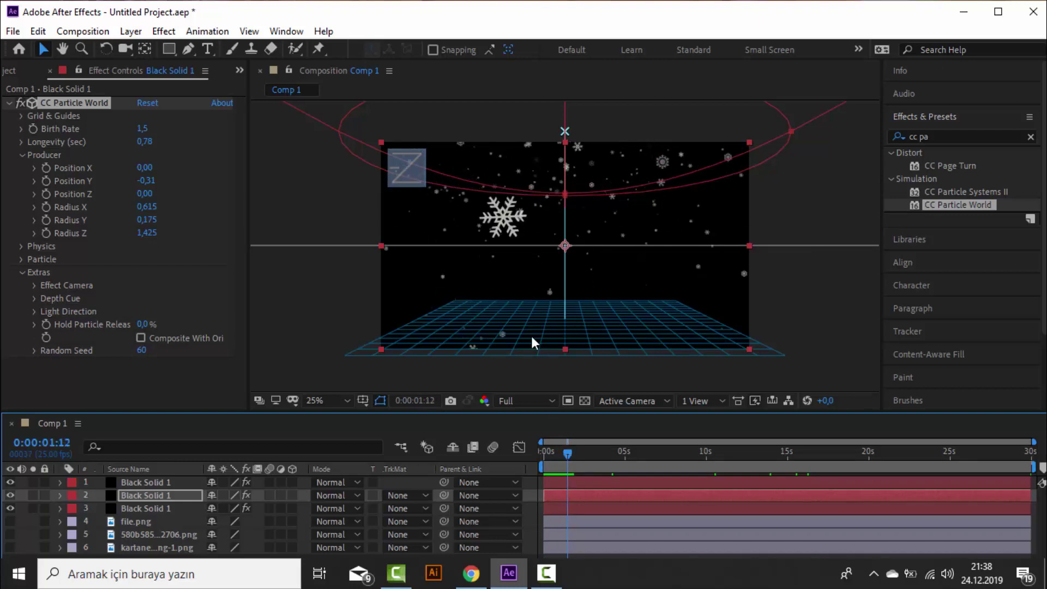
pyautogui.moveTo(567, 452); pyautogui.dragTo(550, 444)
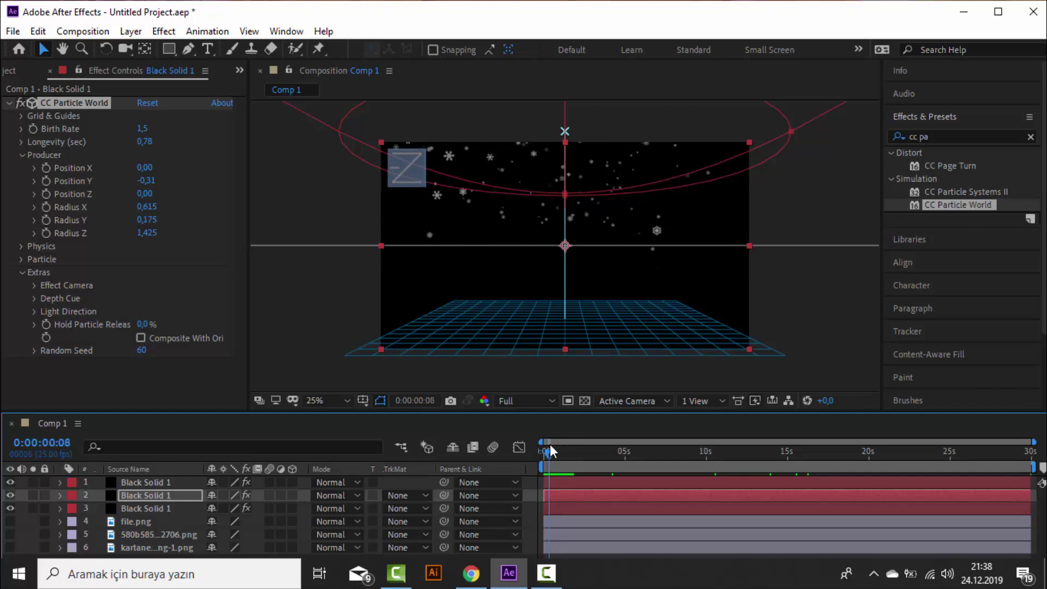
# Step: Set the emitter Radius Y to 0 and select the top snow layer
pyautogui.moveTo(135, 220); pyautogui.dragTo(124, 220)
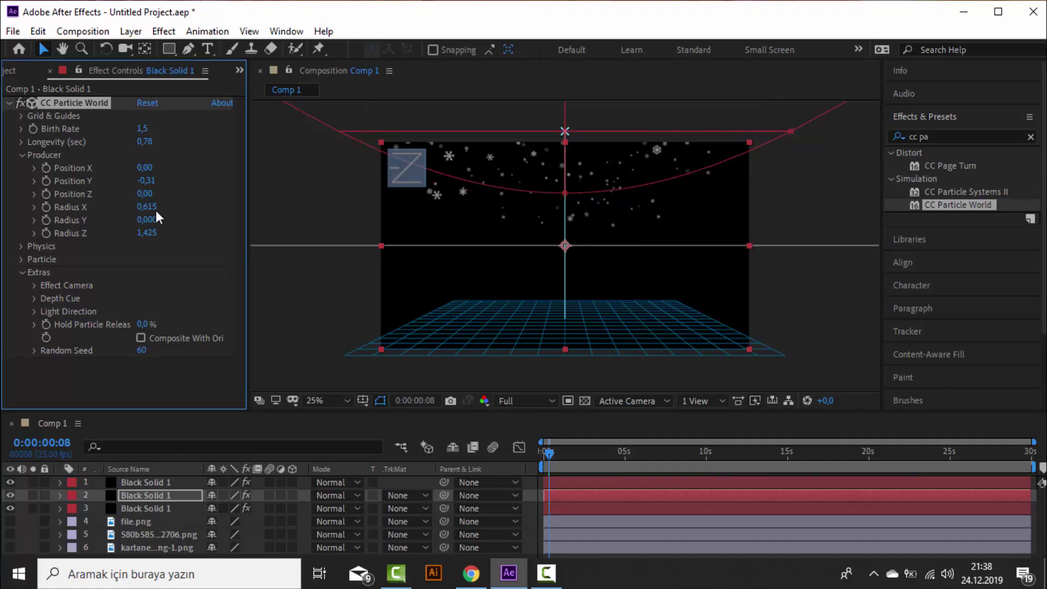
pyautogui.click(169, 493)
pyautogui.click(159, 482)
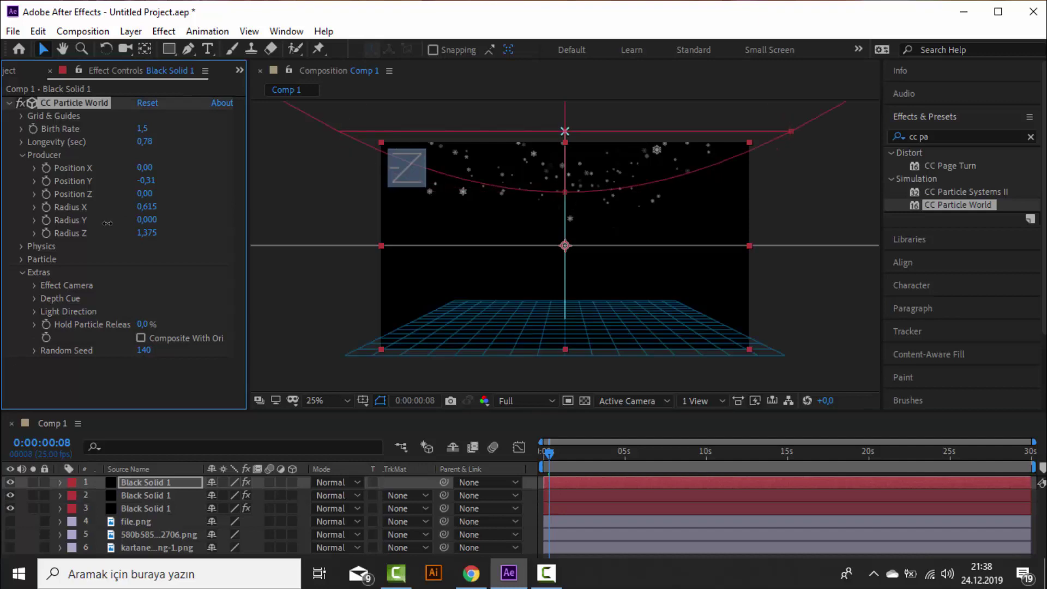
# Step: Preview the falling snow and move the playhead to about 0:00:07:20
pyautogui.click(555, 453)
pyautogui.press('space')
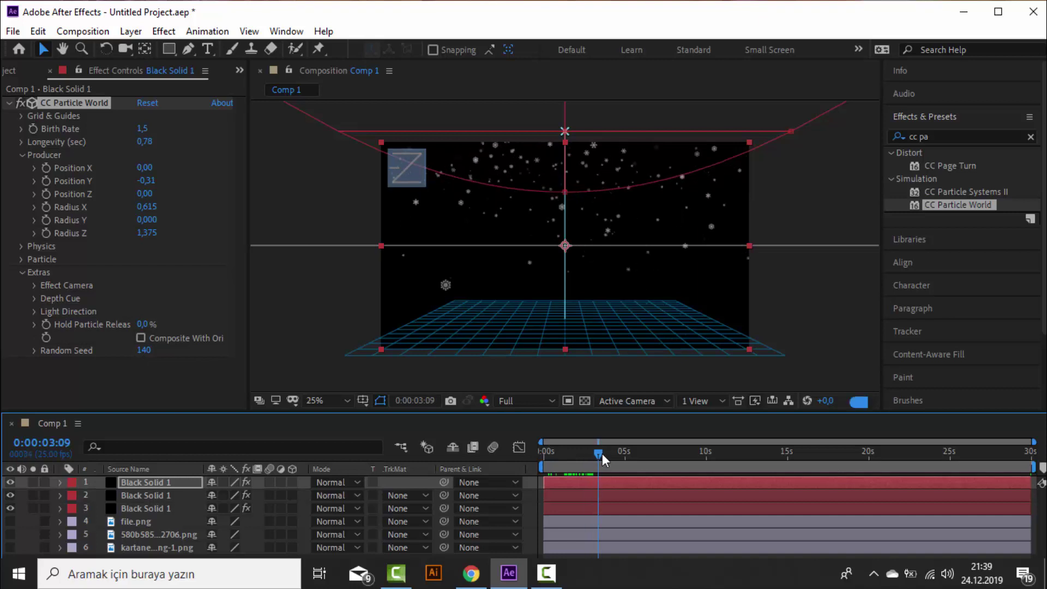
pyautogui.moveTo(597, 453); pyautogui.dragTo(543, 456)
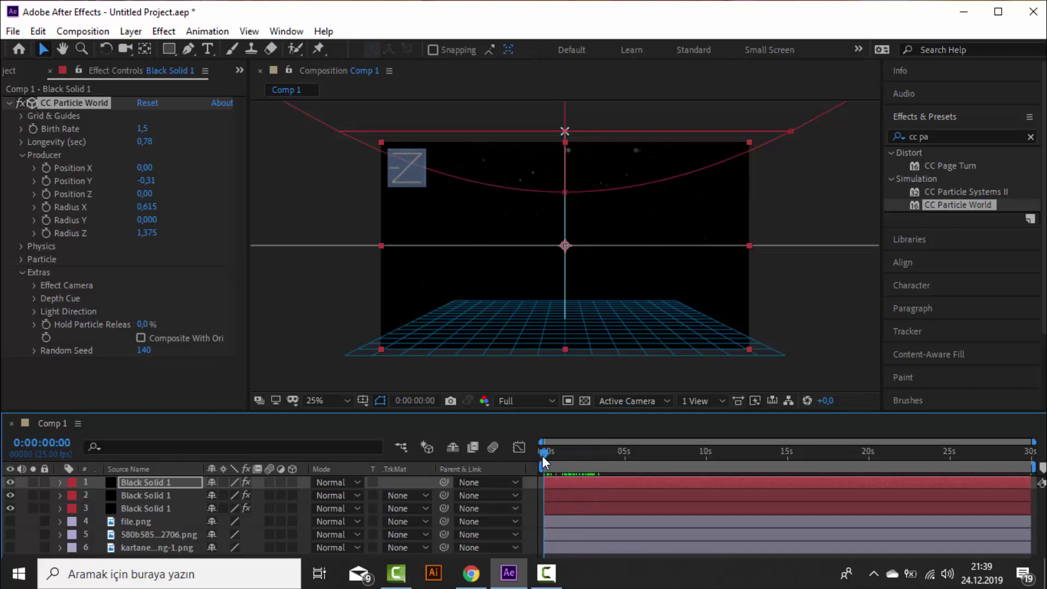
pyautogui.click(276, 322)
pyautogui.moveTo(549, 457); pyautogui.dragTo(626, 454)
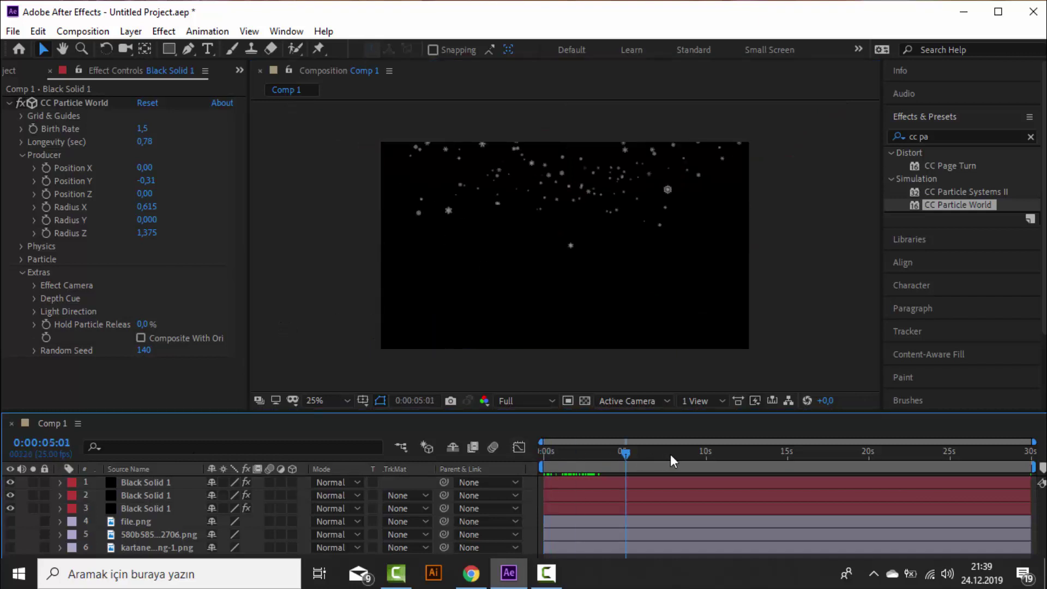
pyautogui.click(671, 455)
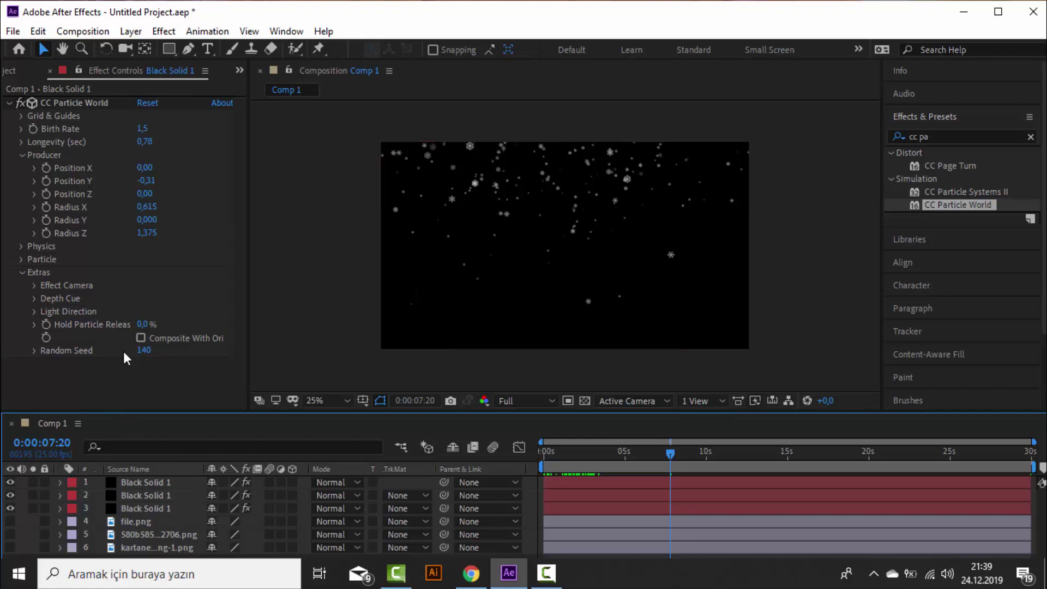
# Step: Apply Simulation > CC Snowfall to the top Black Solid 1 layer
pyautogui.moveTo(137, 415); pyautogui.dragTo(136, 348)
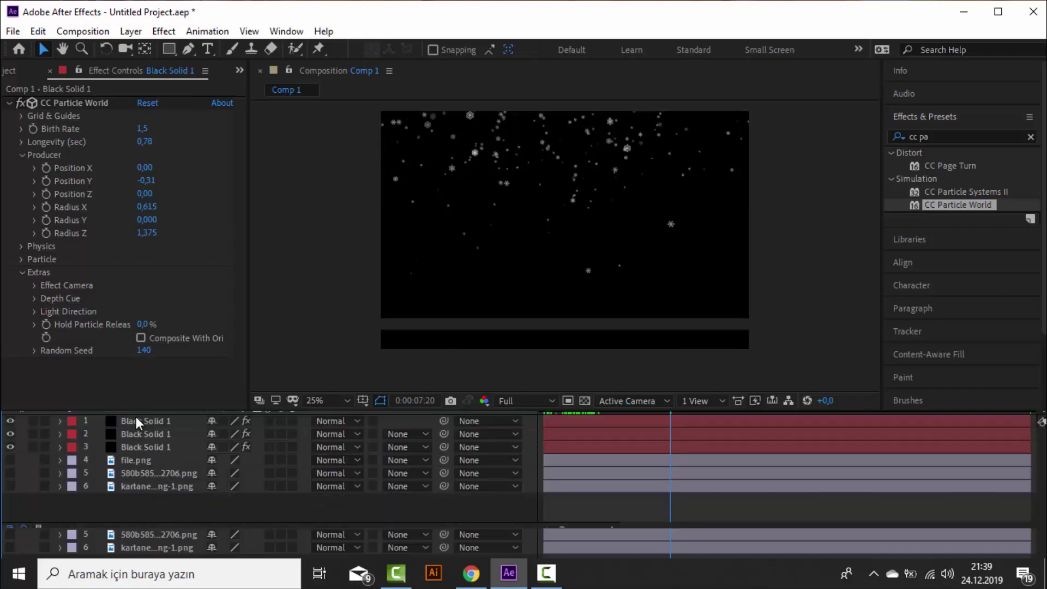
pyautogui.rightClick(167, 507)
pyautogui.moveTo(240, 345)
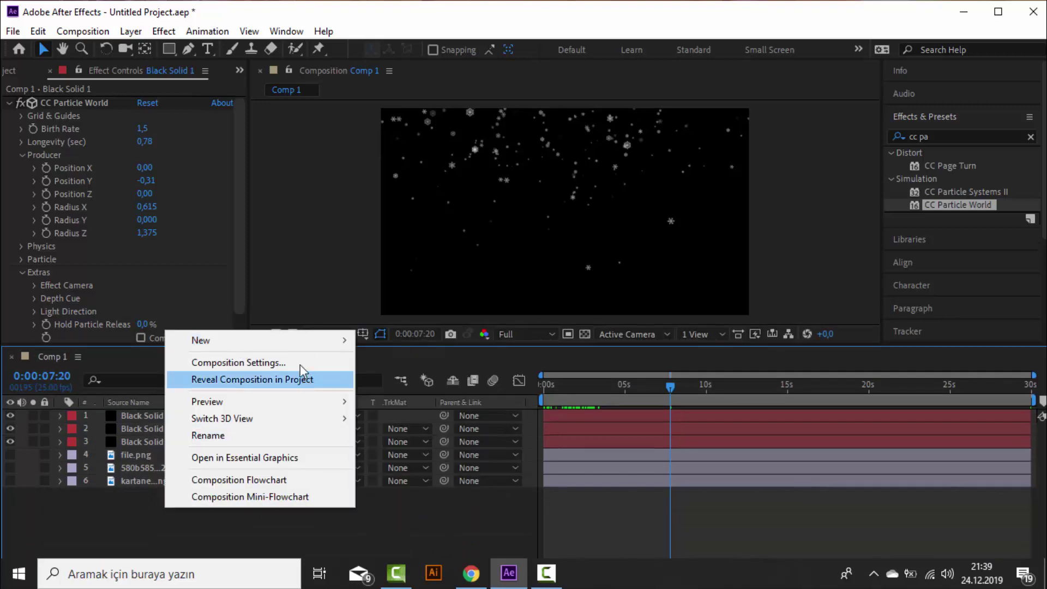
pyautogui.click(139, 417)
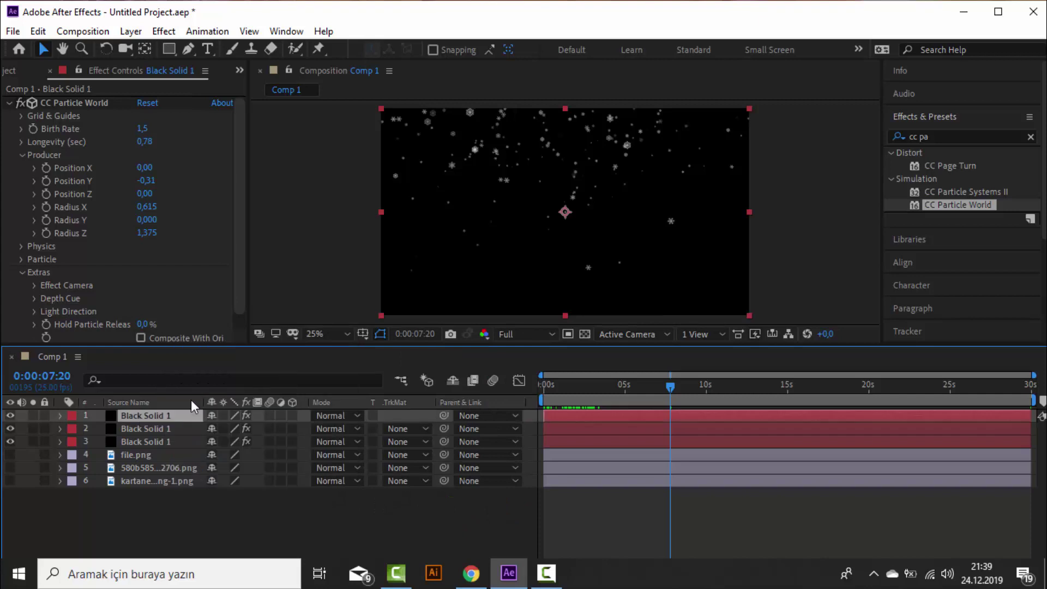
pyautogui.click(170, 34)
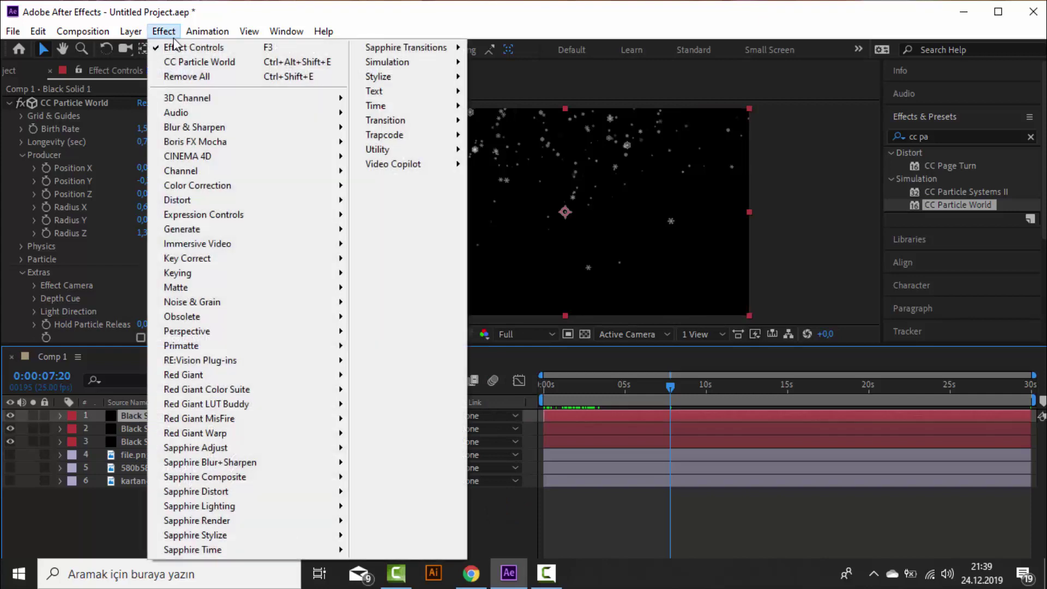
pyautogui.moveTo(416, 70)
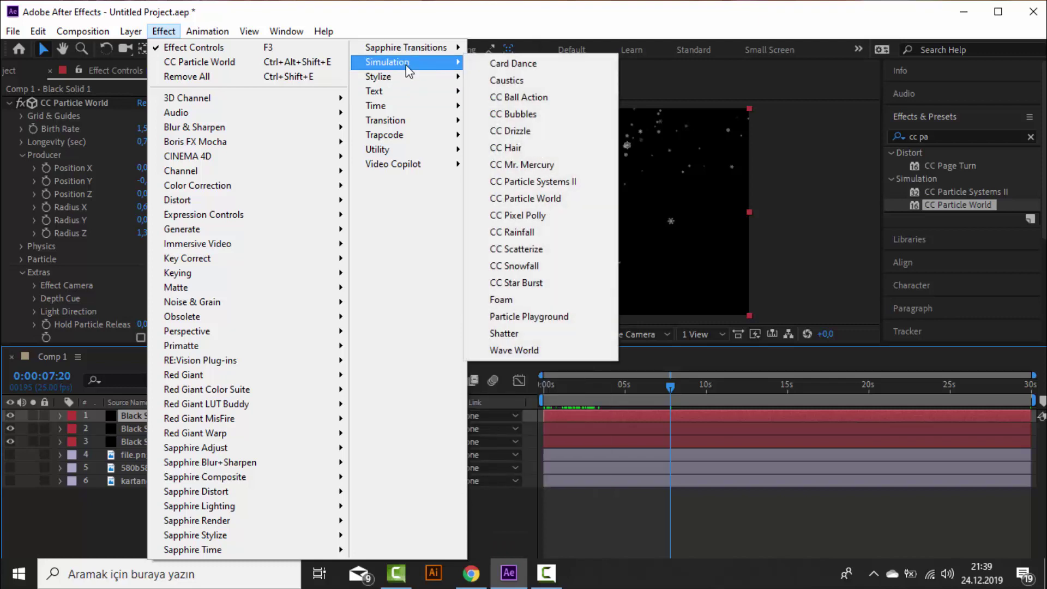
pyautogui.click(541, 264)
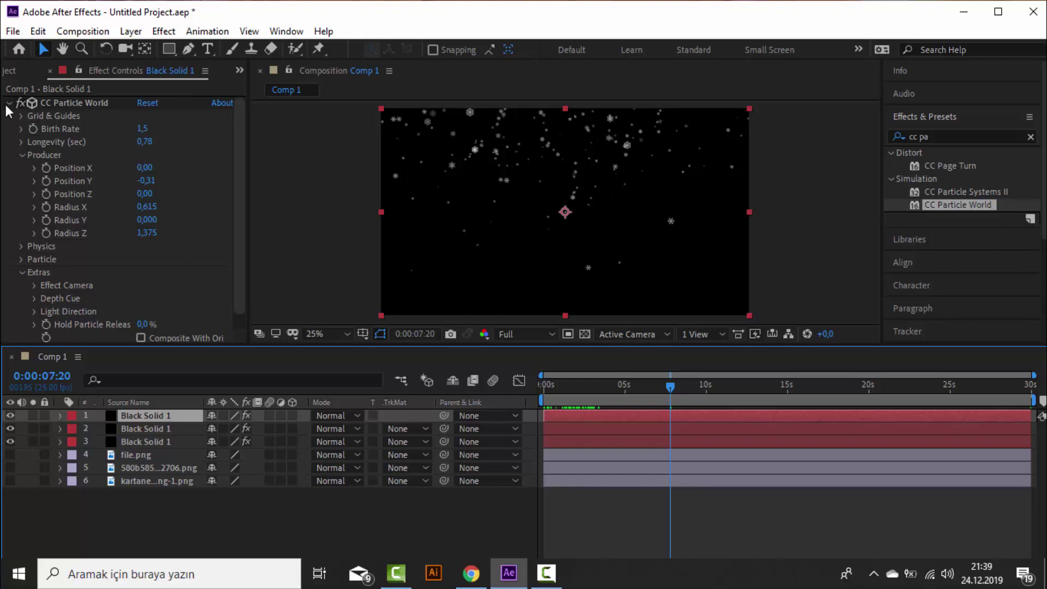
# Step: Reduce the CC Snowfall Flakes, trying 800 and then about 700
pyautogui.scroll(-5, 9, 111)
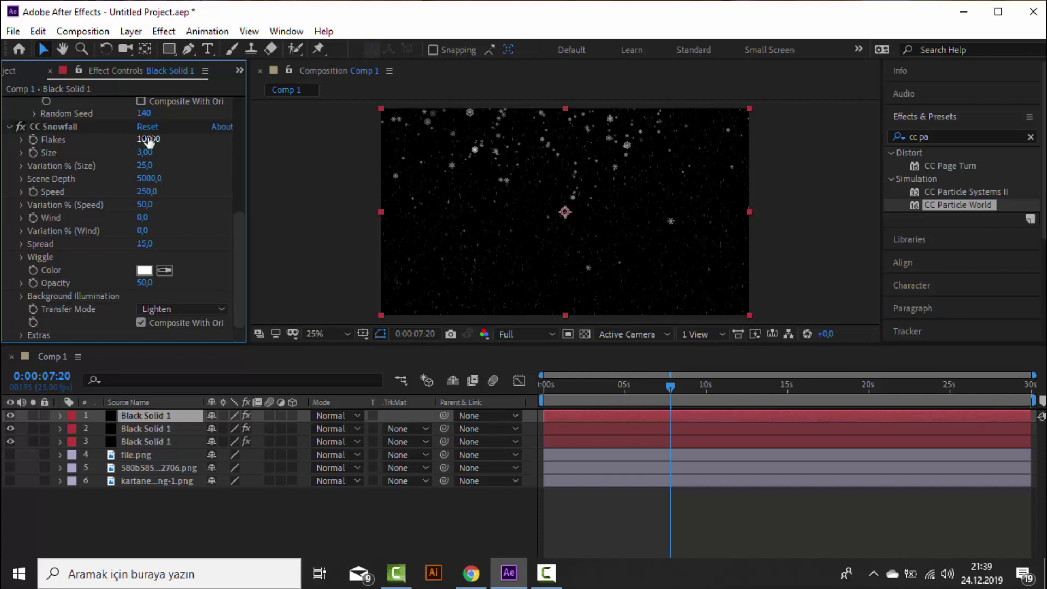
pyautogui.press('.')
pyautogui.press(',')
pyautogui.moveTo(670, 391)
pyautogui.mouseDown()
pyautogui.moveTo(608, 397)
pyautogui.moveTo(676, 390)
pyautogui.moveTo(669, 385)
pyautogui.mouseUp()
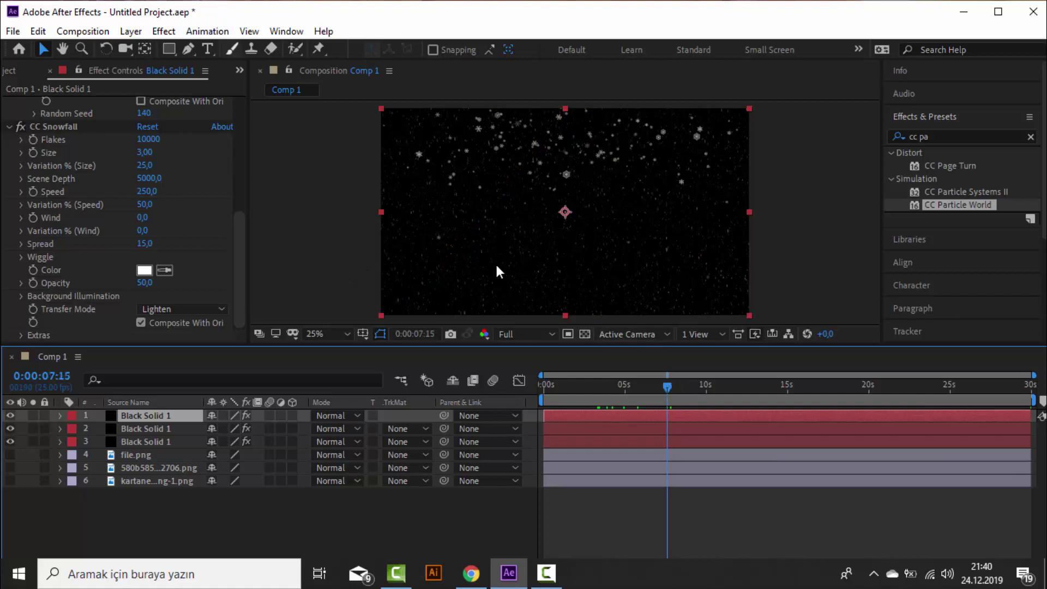
pyautogui.moveTo(145, 140); pyautogui.dragTo(134, 141)
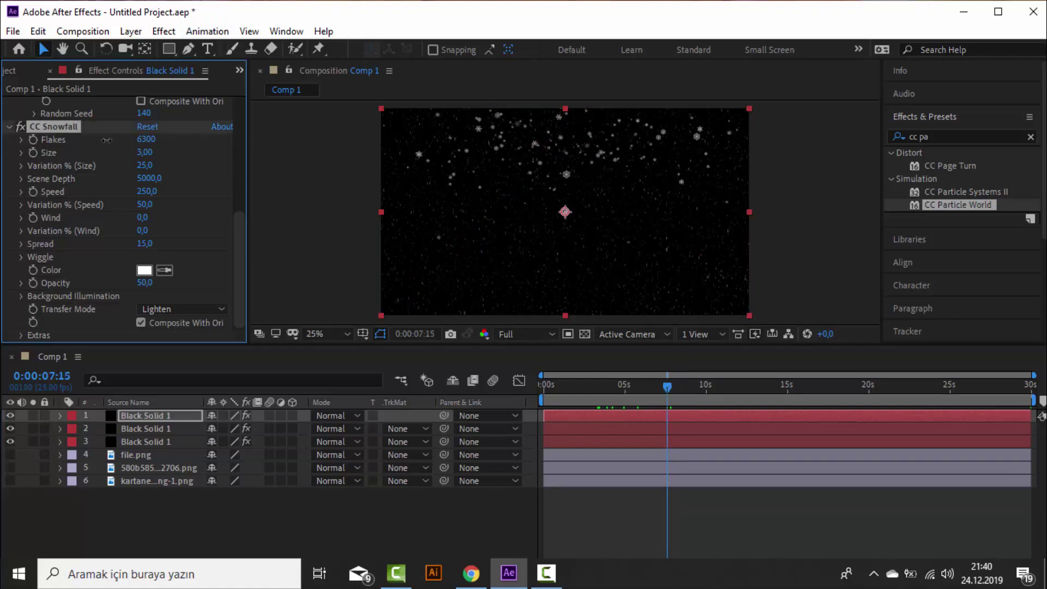
pyautogui.click(146, 139)
pyautogui.write('800')
pyautogui.press('Return')
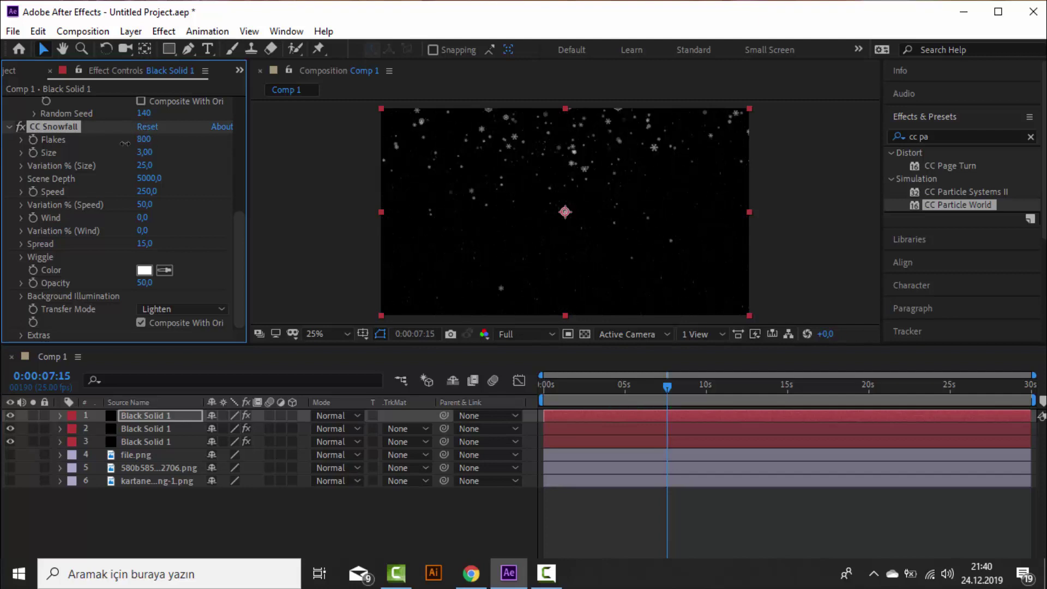
pyautogui.moveTo(124, 143); pyautogui.dragTo(131, 144)
# Step: Settle the snowfall at 1000 flakes with flake Size 7,50
pyautogui.moveTo(162, 152); pyautogui.dragTo(161, 159)
pyautogui.click(664, 386)
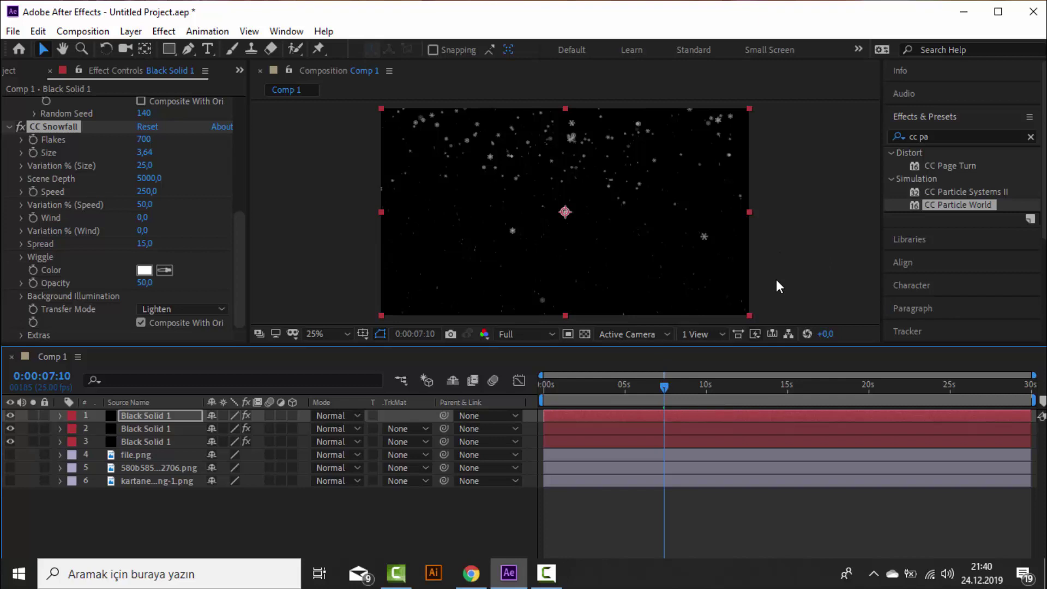
pyautogui.moveTo(661, 389); pyautogui.dragTo(668, 394)
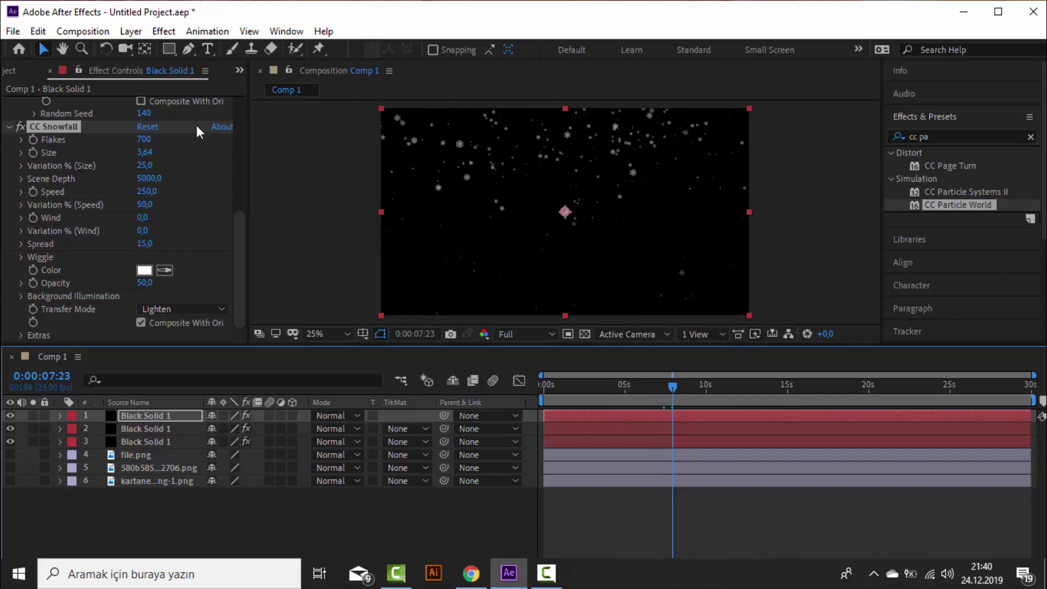
pyautogui.moveTo(143, 141); pyautogui.dragTo(151, 140)
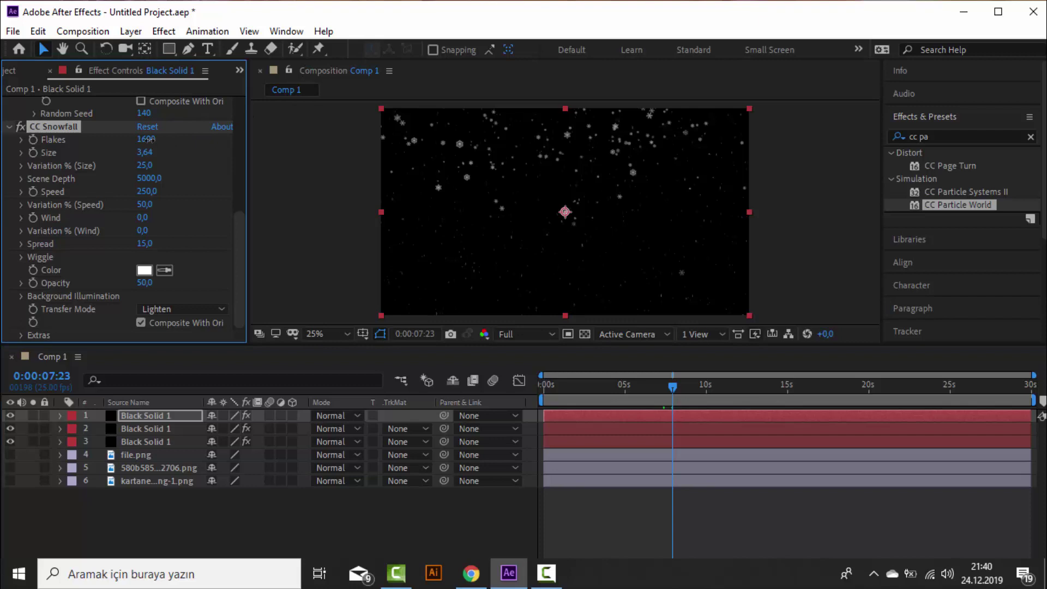
pyautogui.moveTo(144, 138)
pyautogui.mouseDown()
pyautogui.moveTo(195, 156)
pyautogui.moveTo(180, 155)
pyautogui.mouseUp()
pyautogui.moveTo(151, 158); pyautogui.dragTo(362, 161)
# Step: Lower the snowfall Speed to 115 and set Wind to 14
pyautogui.click(658, 384)
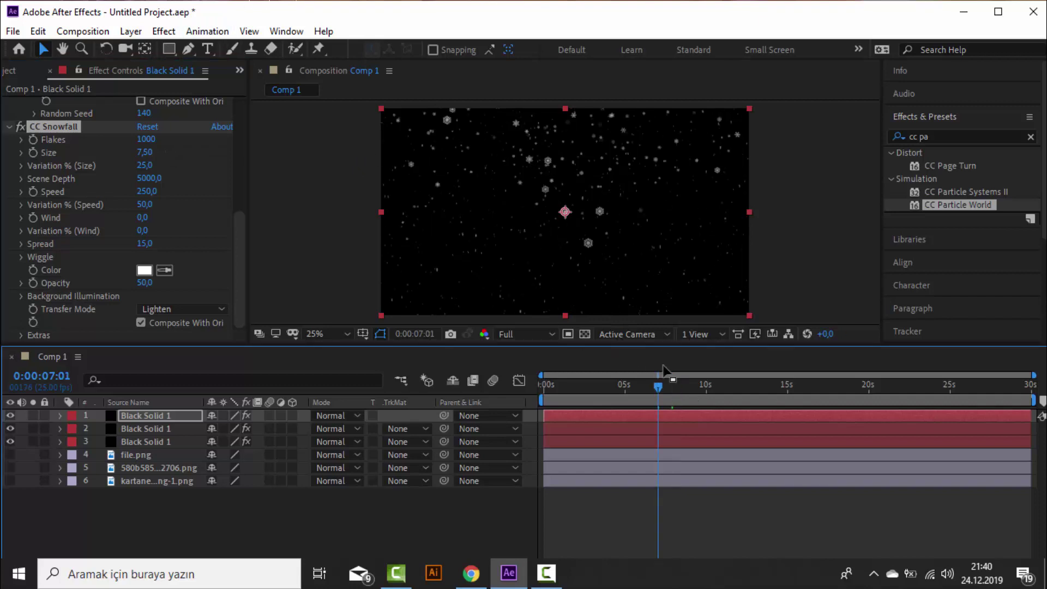
pyautogui.moveTo(662, 381); pyautogui.dragTo(537, 387)
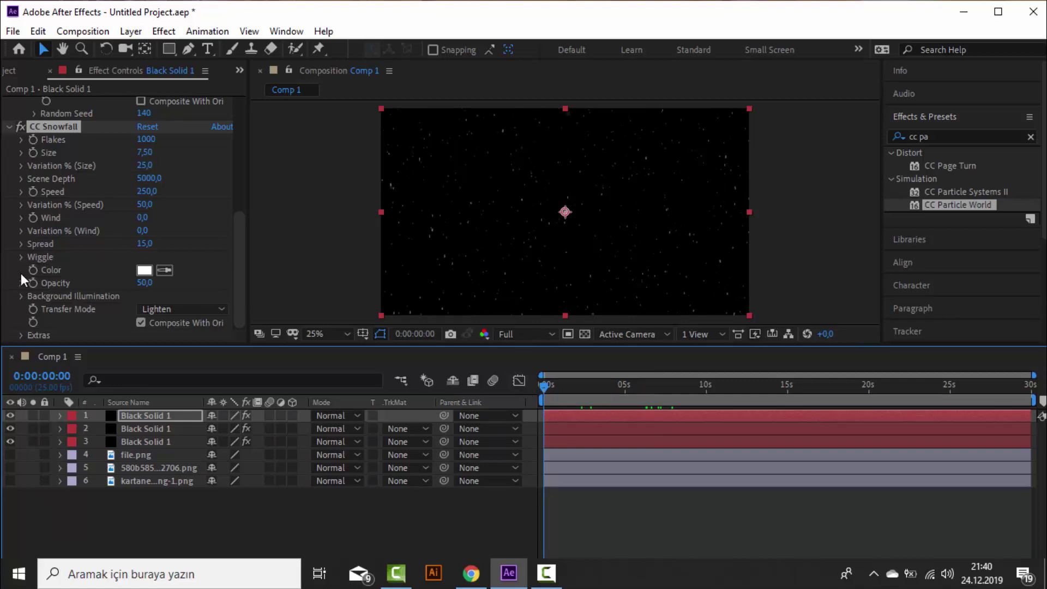
pyautogui.moveTo(148, 191); pyautogui.dragTo(79, 191)
pyautogui.moveTo(157, 191); pyautogui.dragTo(144, 191)
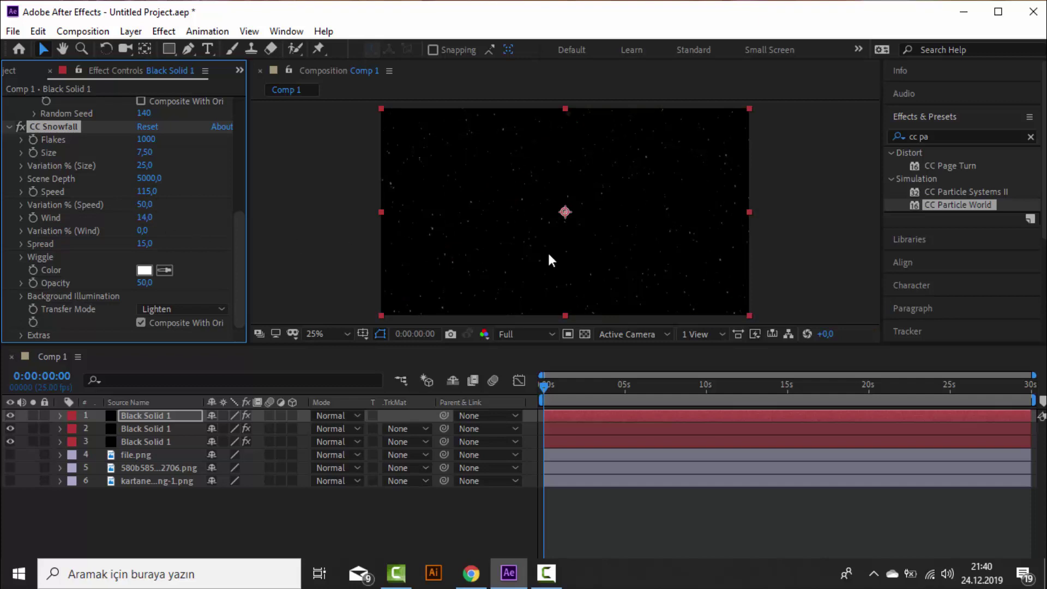
pyautogui.moveTo(144, 243); pyautogui.dragTo(154, 256)
# Step: Preview the snowfall and move 71025.jpg to the bottom of the layer stack
pyautogui.click(544, 390)
pyautogui.press('space')
pyautogui.press('space')
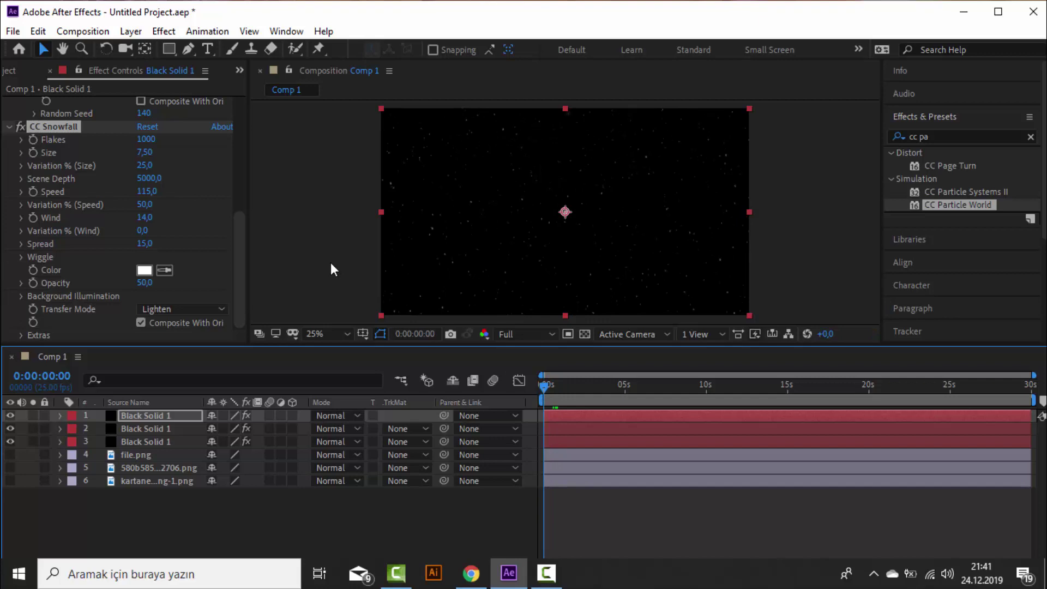
pyautogui.press('space')
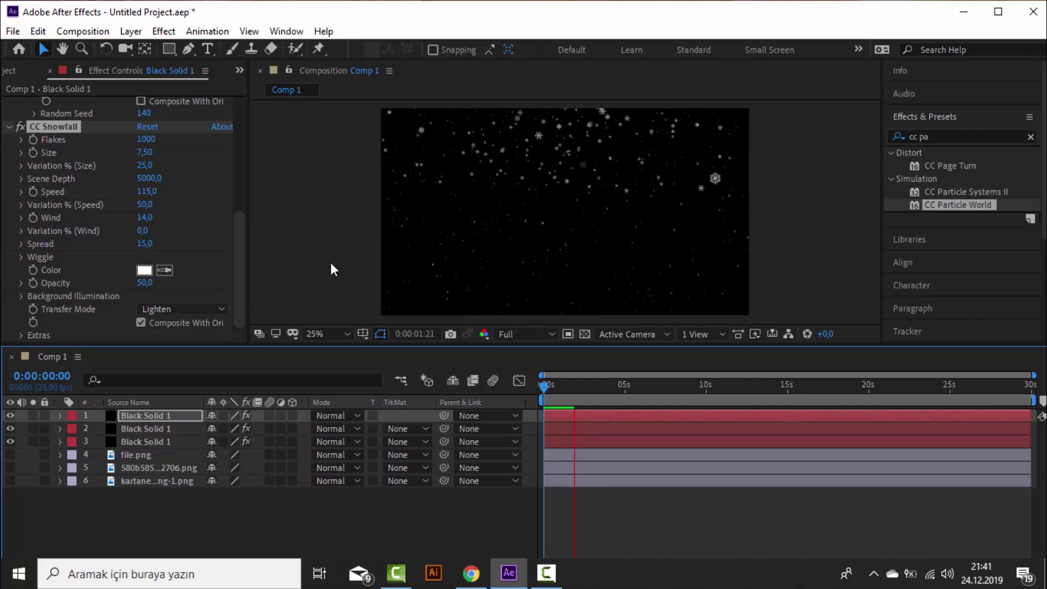
pyautogui.press('space')
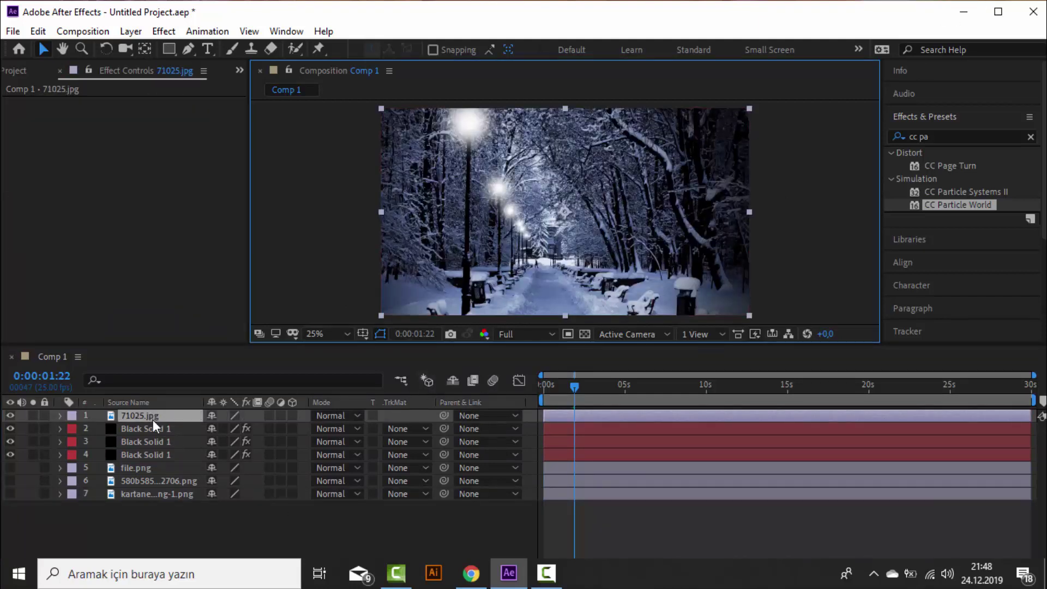
pyautogui.moveTo(153, 417); pyautogui.dragTo(166, 510)
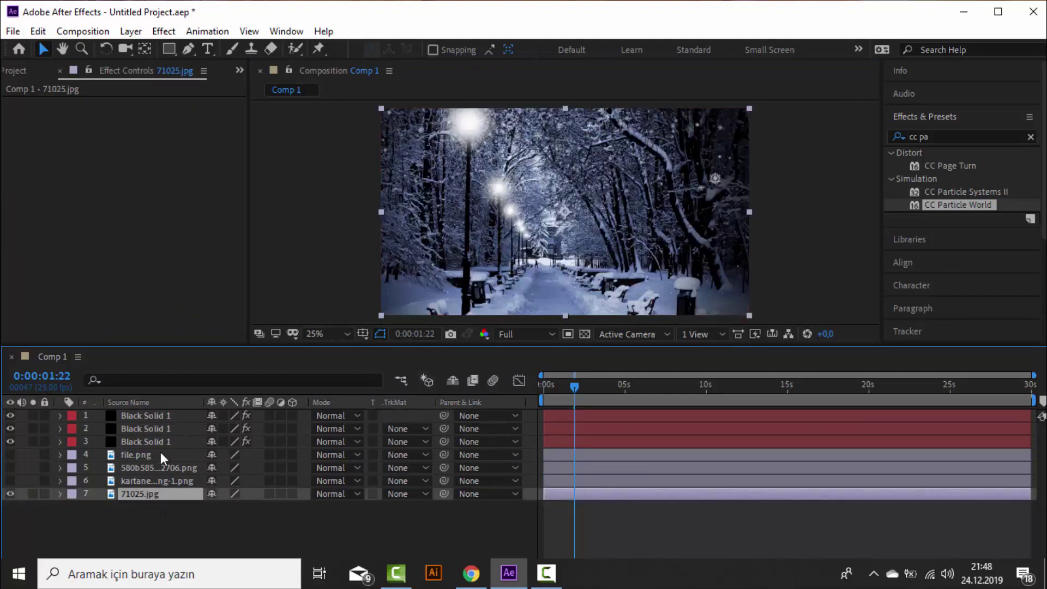
# Step: Add Curves to 71025.jpg and pull the RGB curve down to darken the park photo
pyautogui.press('super+Up')
pyautogui.click(170, 24)
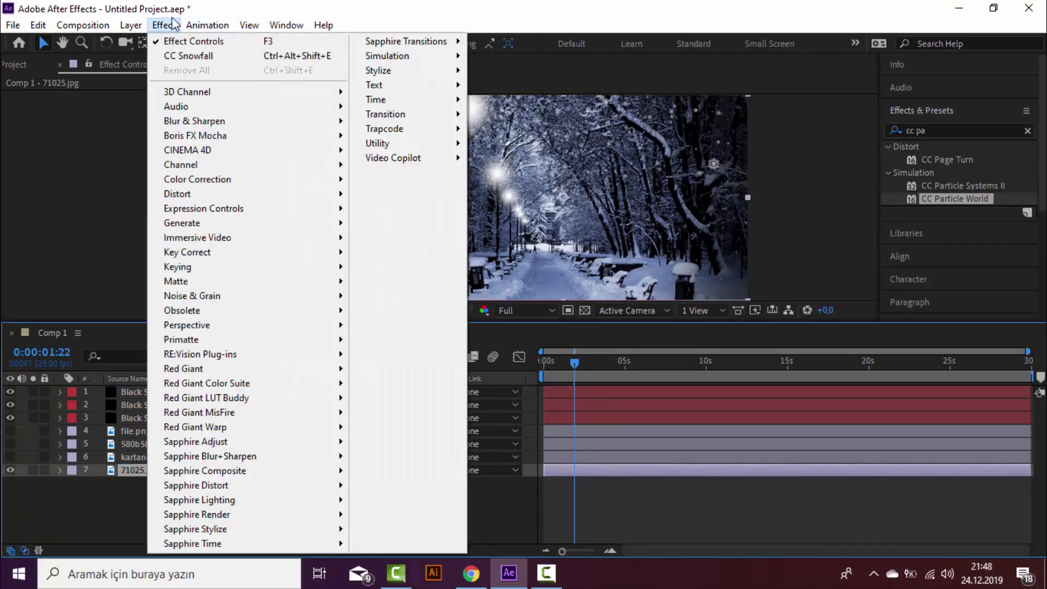
pyautogui.moveTo(325, 188)
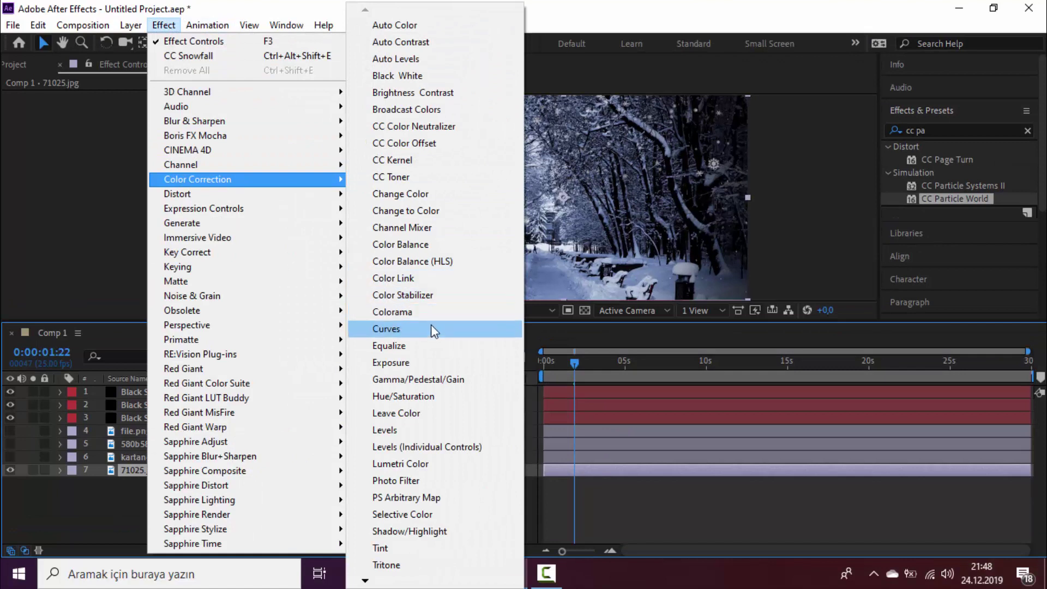
pyautogui.click(430, 329)
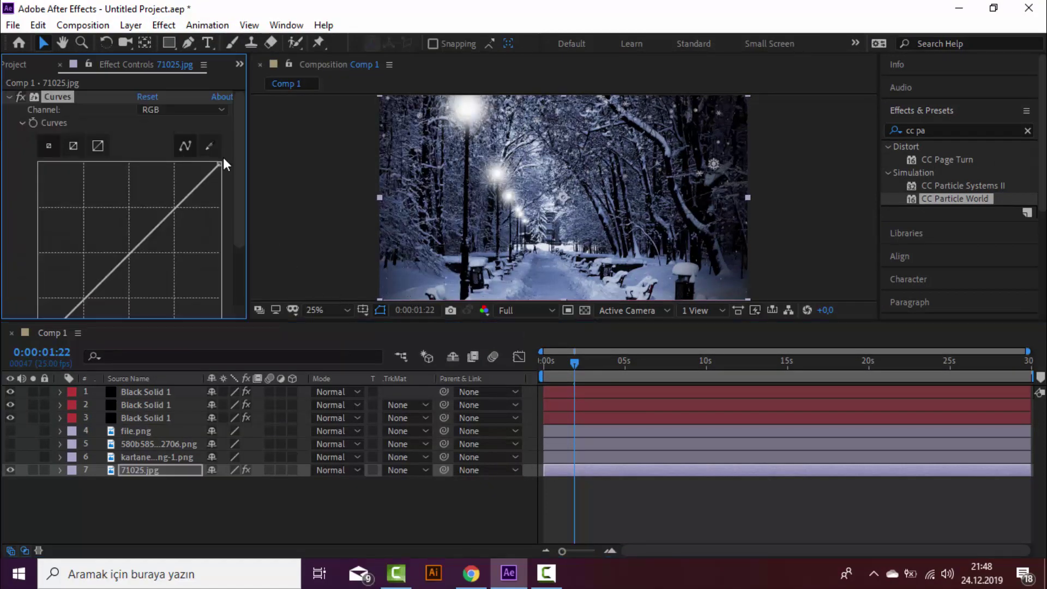
pyautogui.moveTo(219, 164); pyautogui.dragTo(235, 214)
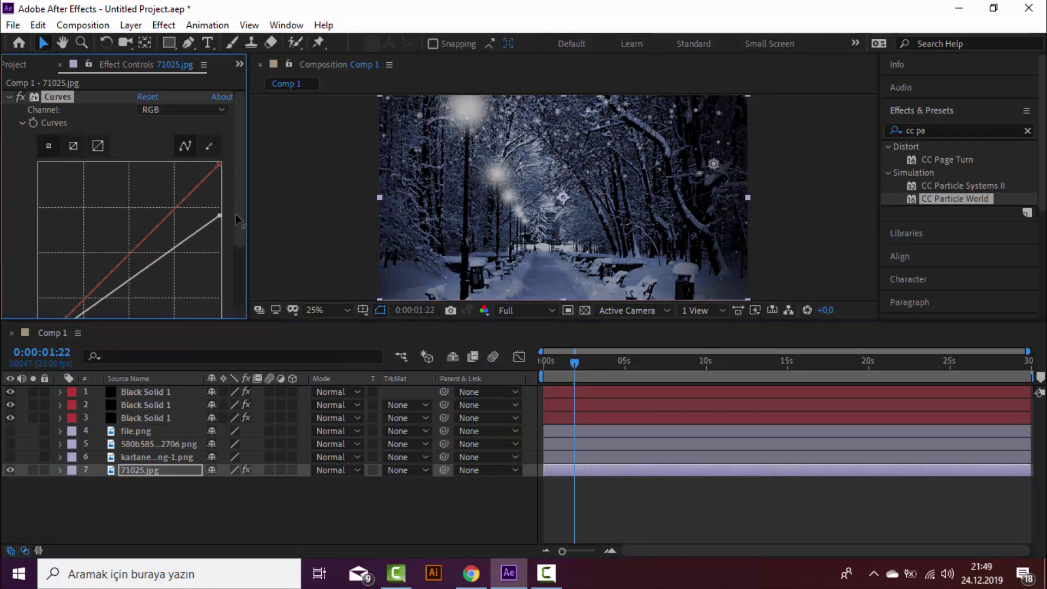
pyautogui.moveTo(131, 300); pyautogui.dragTo(137, 308)
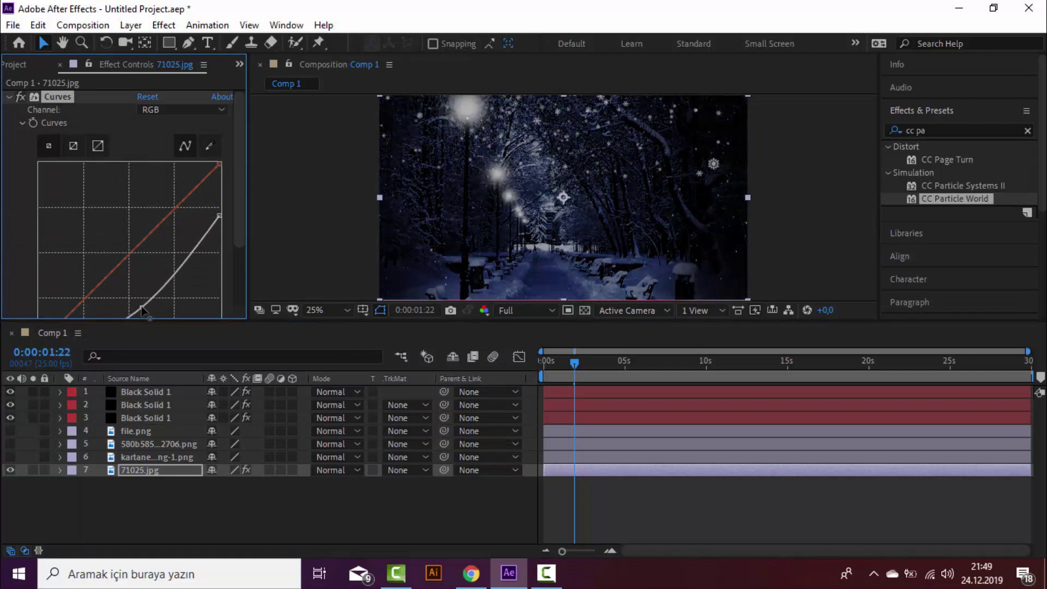
pyautogui.moveTo(137, 309); pyautogui.dragTo(136, 303)
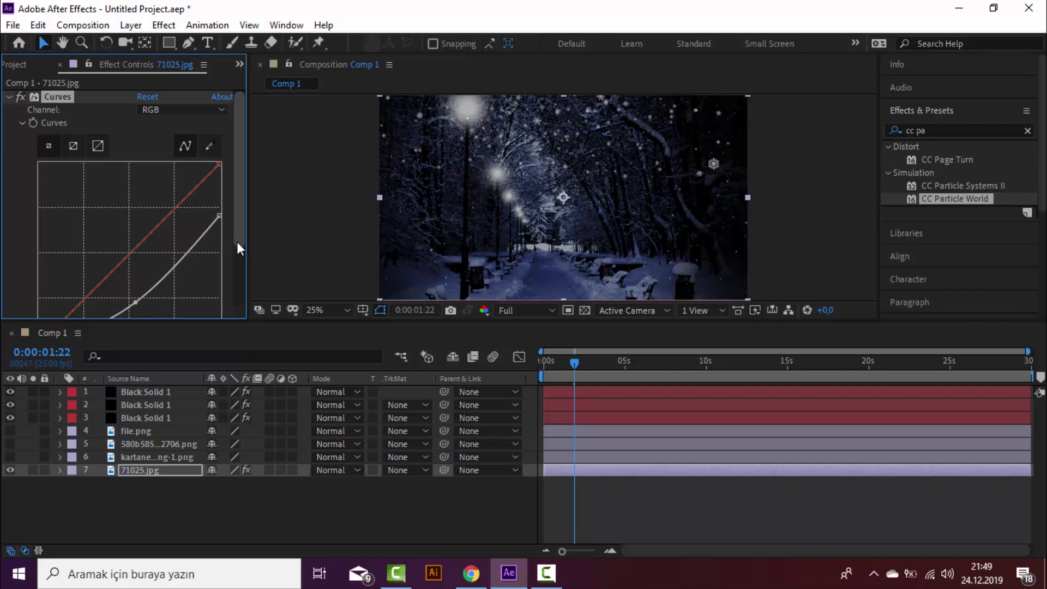
pyautogui.moveTo(237, 241); pyautogui.dragTo(234, 287)
pyautogui.moveTo(173, 188)
pyautogui.mouseDown()
pyautogui.moveTo(187, 206)
pyautogui.moveTo(173, 184)
pyautogui.mouseUp()
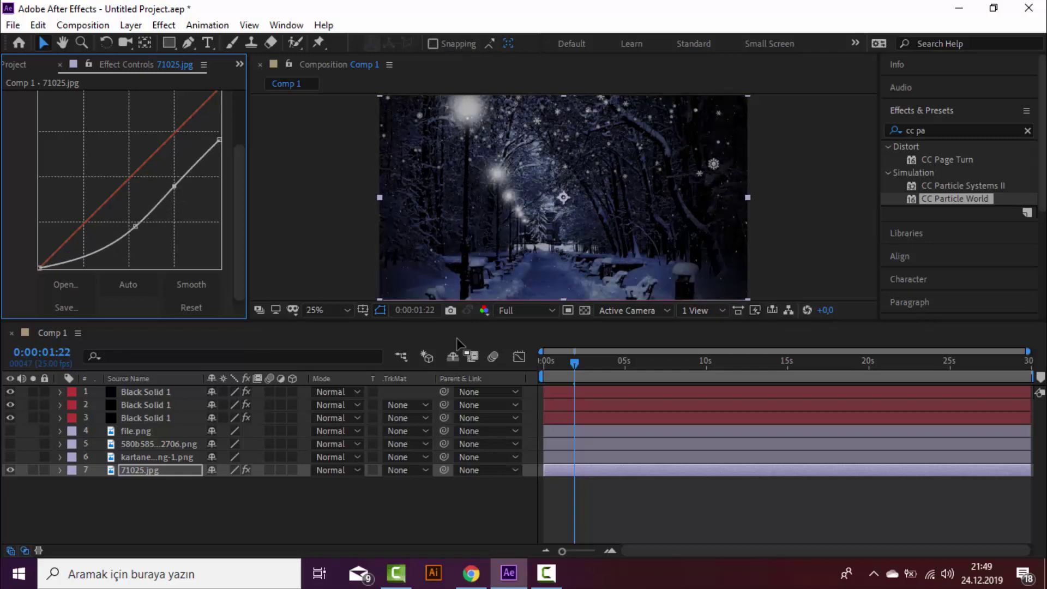
pyautogui.moveTo(575, 362); pyautogui.dragTo(544, 361)
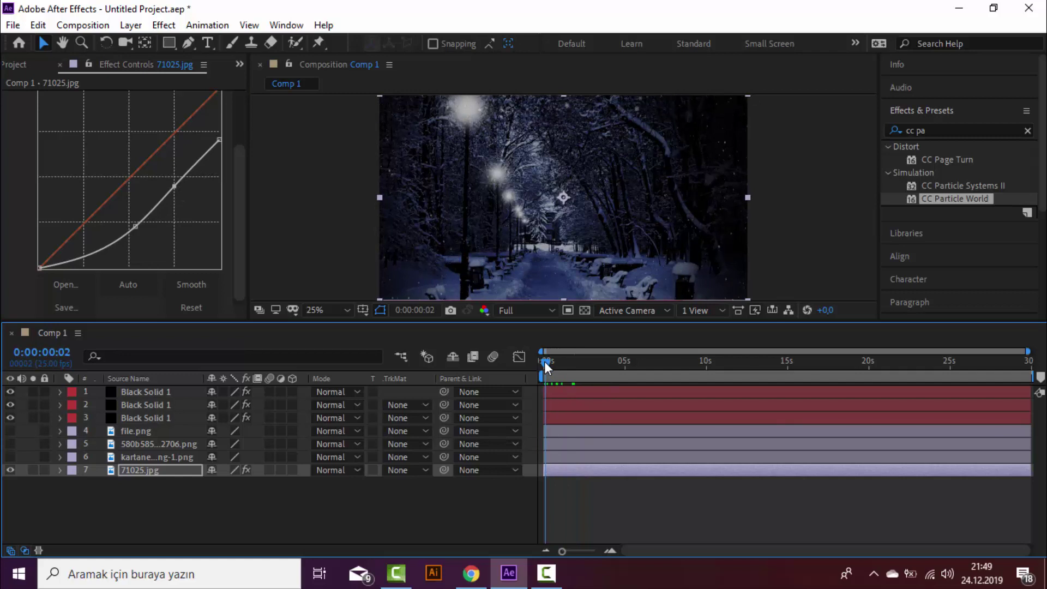
# Step: Fit the composition in the viewer, preview the night scene, then pick the Horizontal Type tool
pyautogui.scroll(-1, 395, 237)
pyautogui.moveTo(346, 323); pyautogui.dragTo(349, 417)
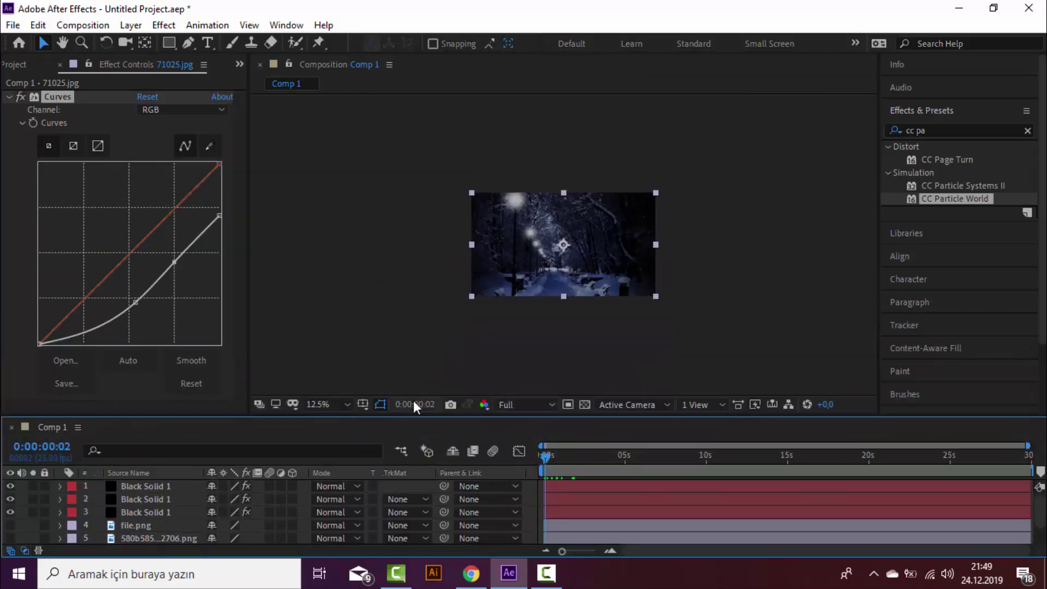
pyautogui.click(347, 404)
pyautogui.click(327, 147)
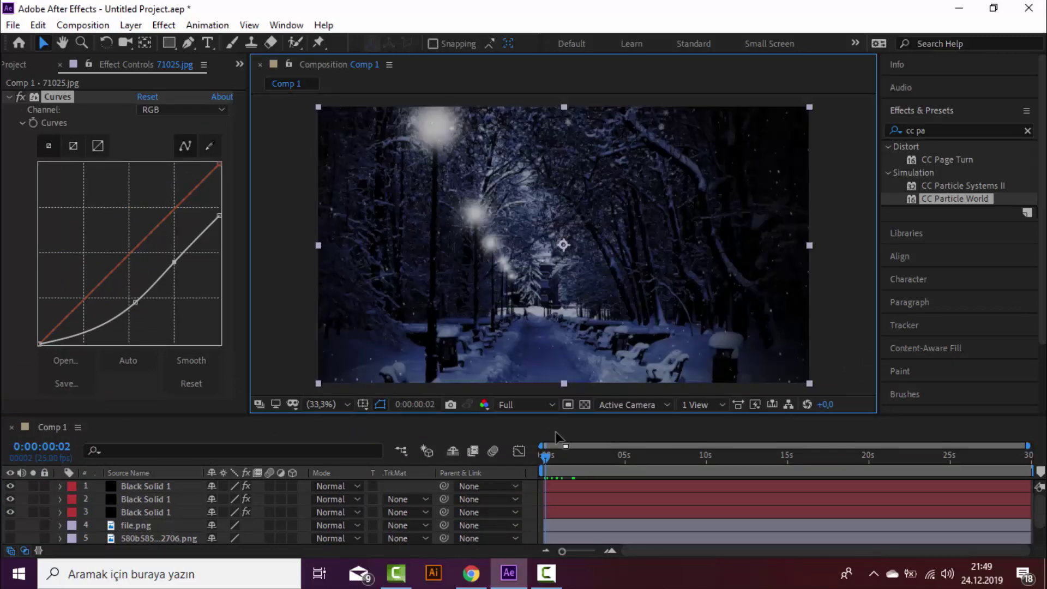
pyautogui.click(577, 441)
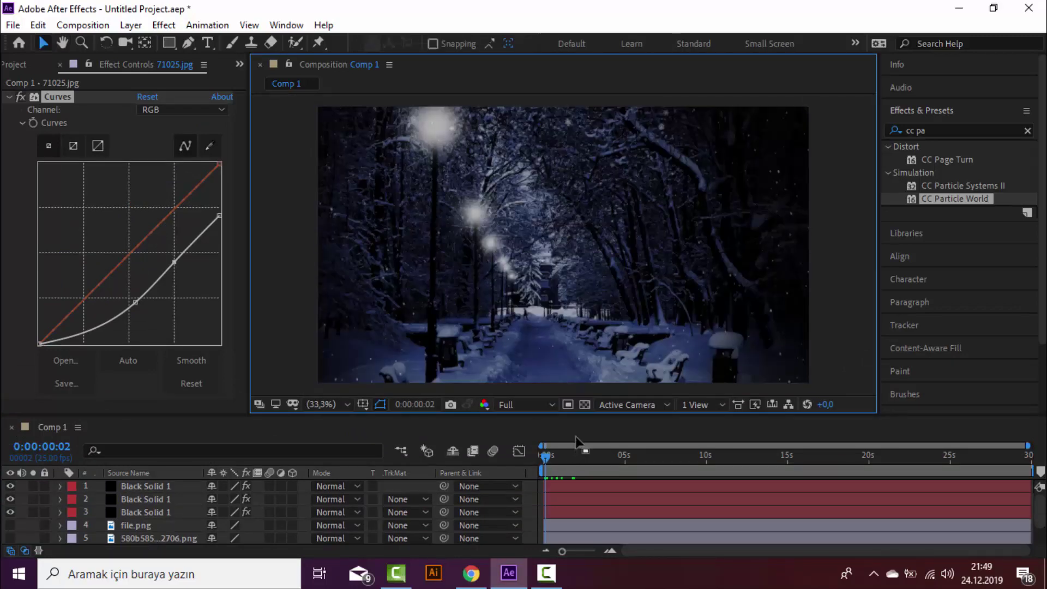
pyautogui.press('space')
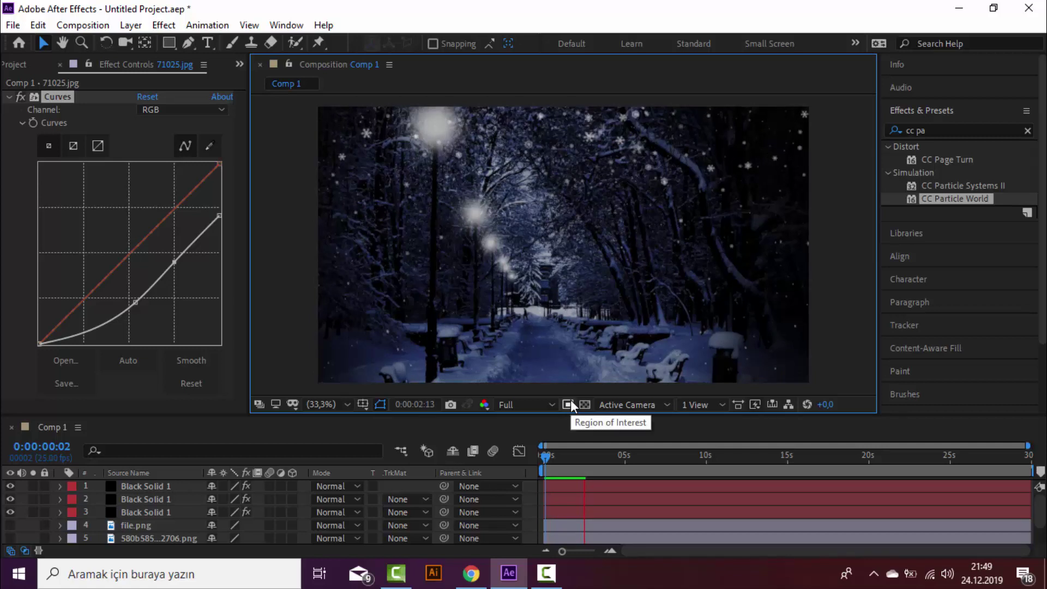
pyautogui.click(533, 338)
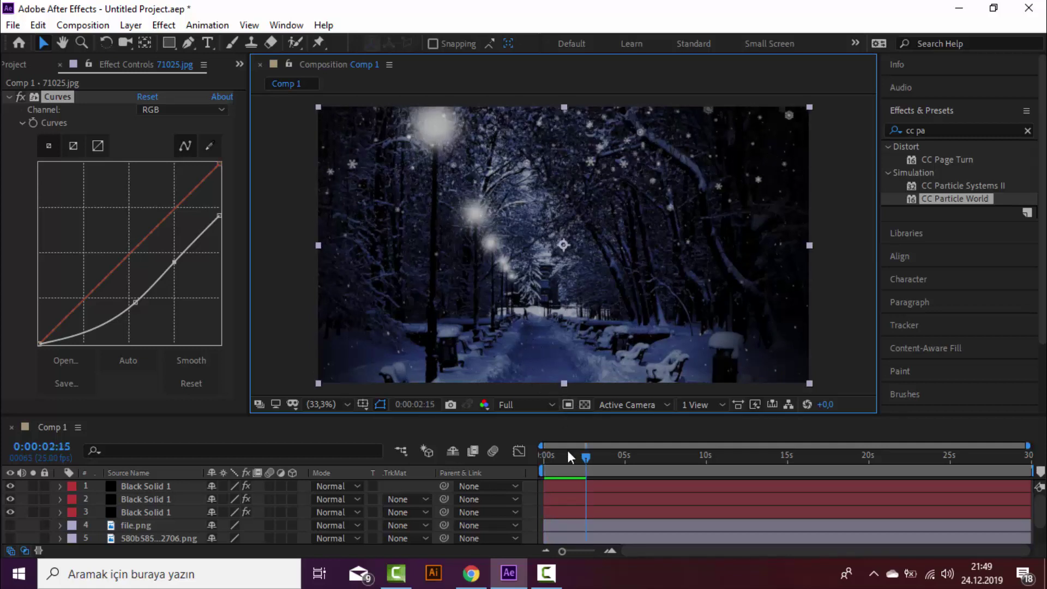
pyautogui.moveTo(571, 464); pyautogui.dragTo(547, 461)
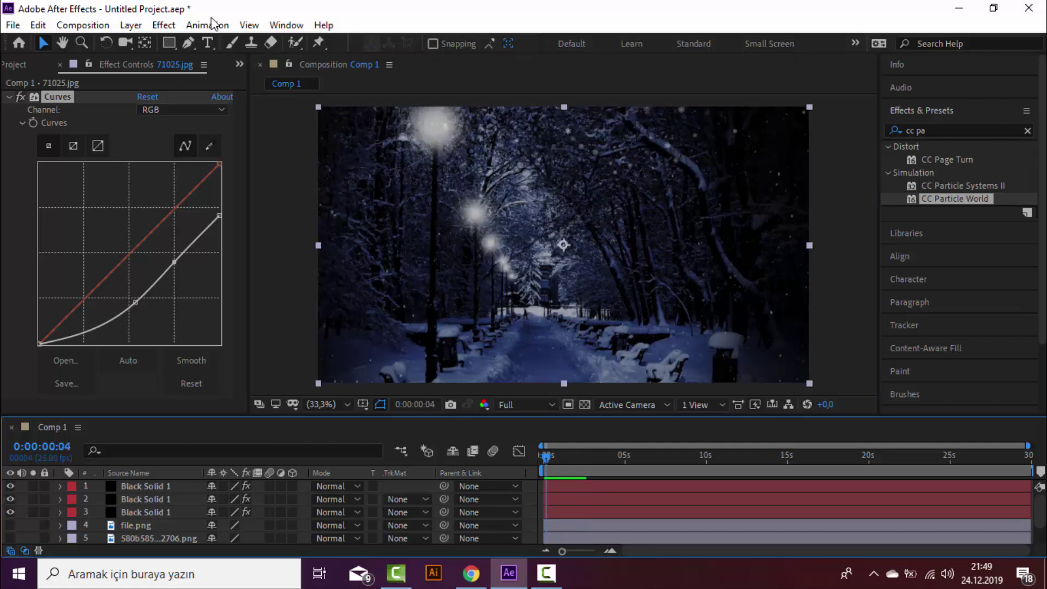
pyautogui.click(207, 43)
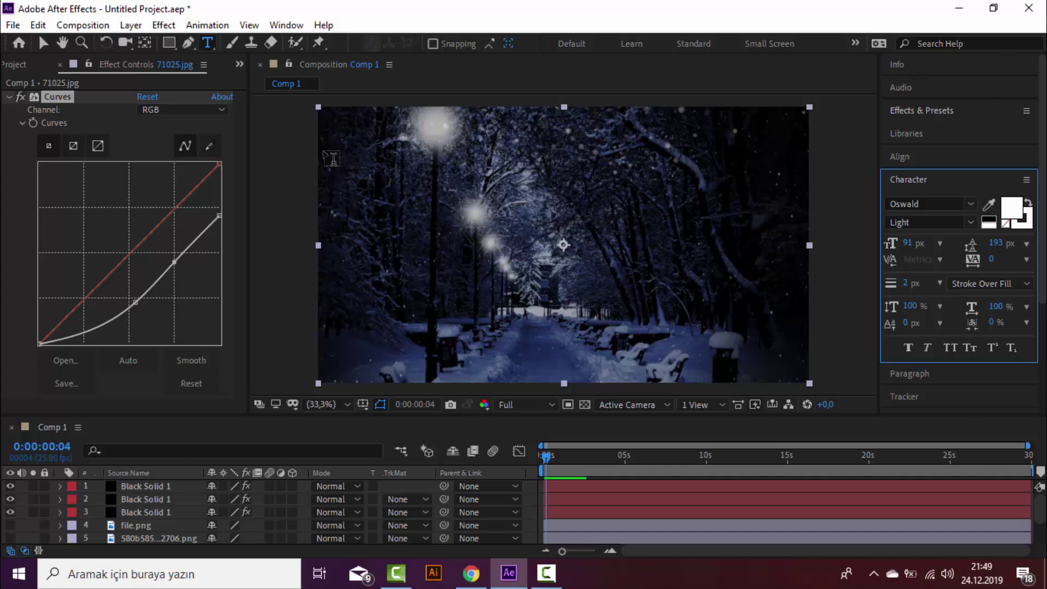
# Step: Create a text layer reading SNOW in capitals and select all its text
pyautogui.click(442, 213)
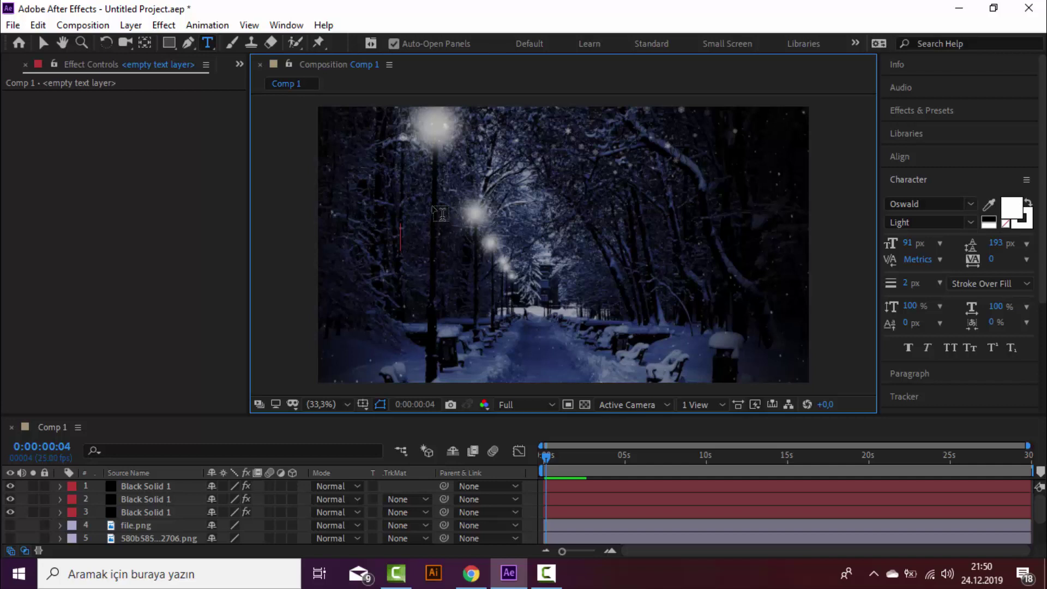
pyautogui.write('s')
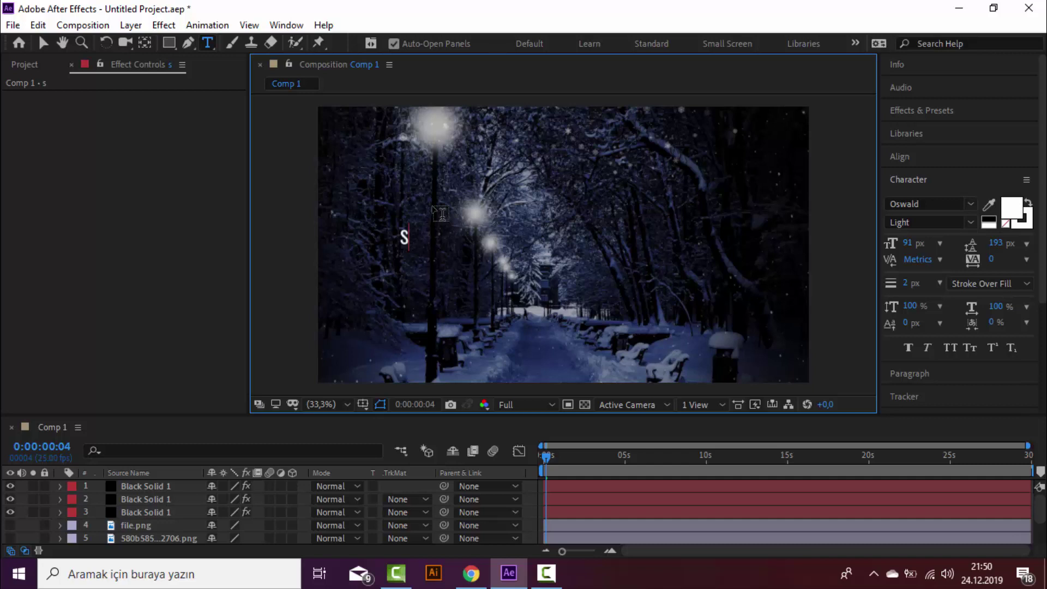
pyautogui.write('now')
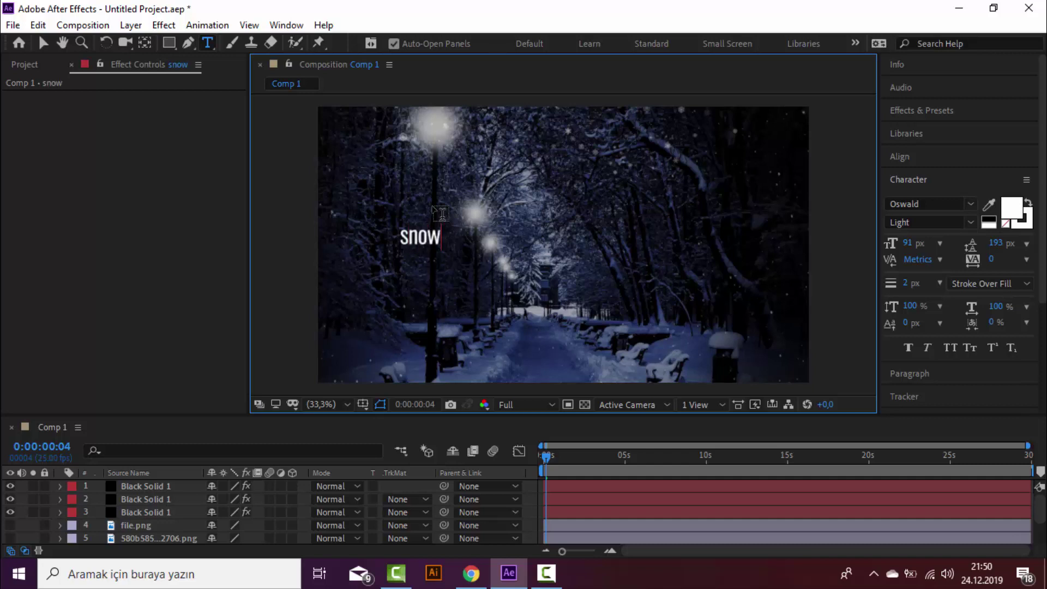
pyautogui.press('BackSpace')
pyautogui.press('BackSpace')
pyautogui.press('BackSpace')
pyautogui.press('BackSpace')
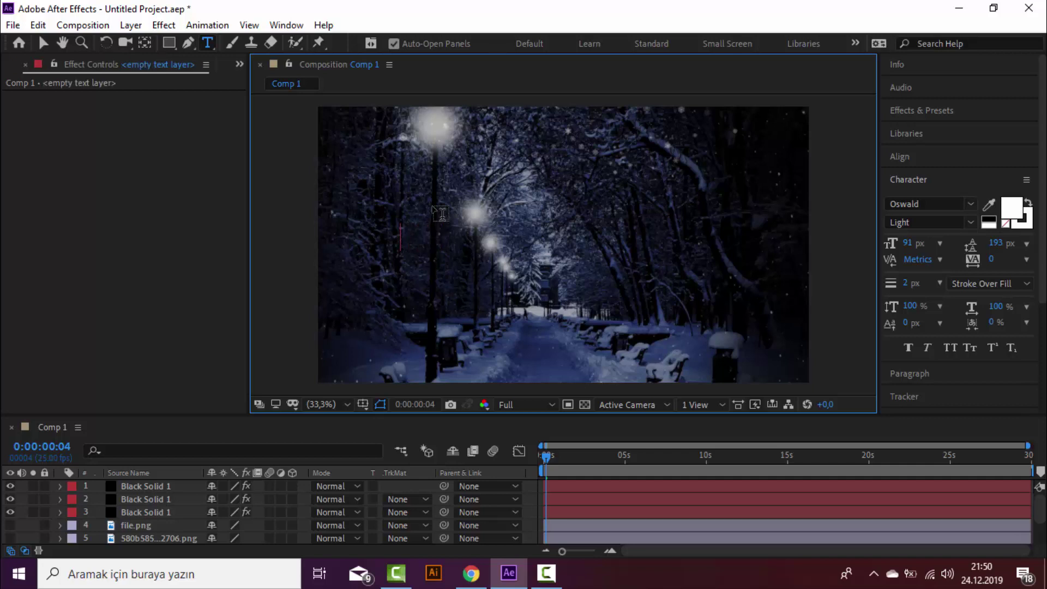
pyautogui.write('SNOW')
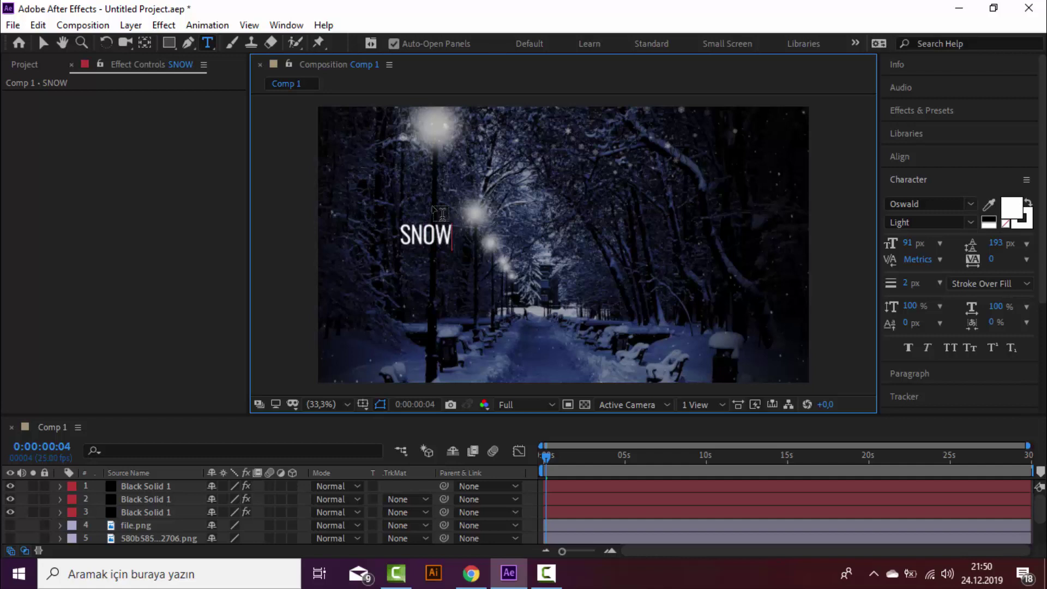
pyautogui.hotkey('ctrl', 'a')
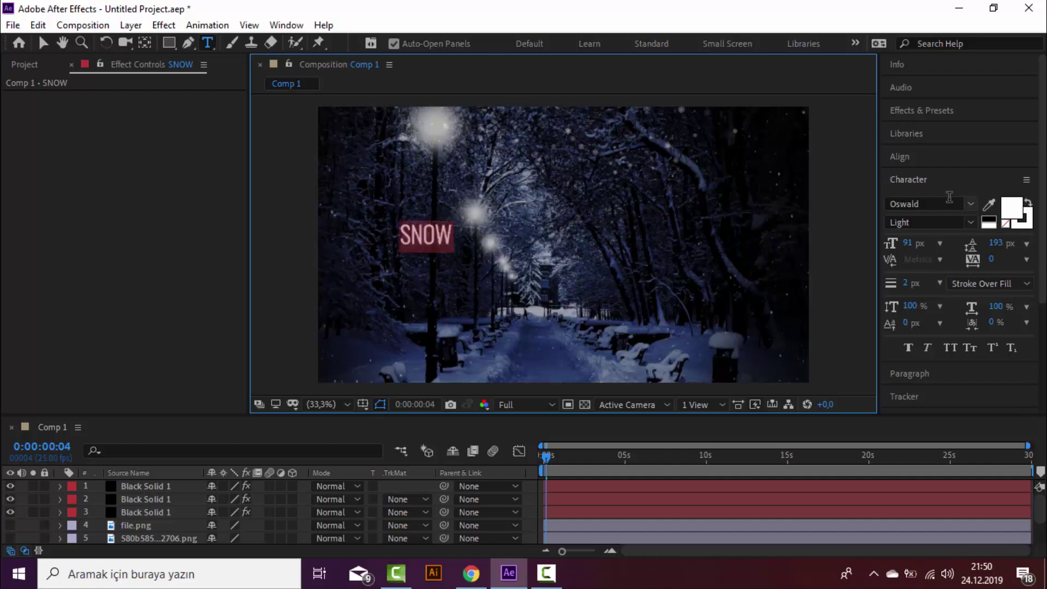
# Step: Try Rockness, then Peacelove, as the SNOW title's font
pyautogui.click(962, 204)
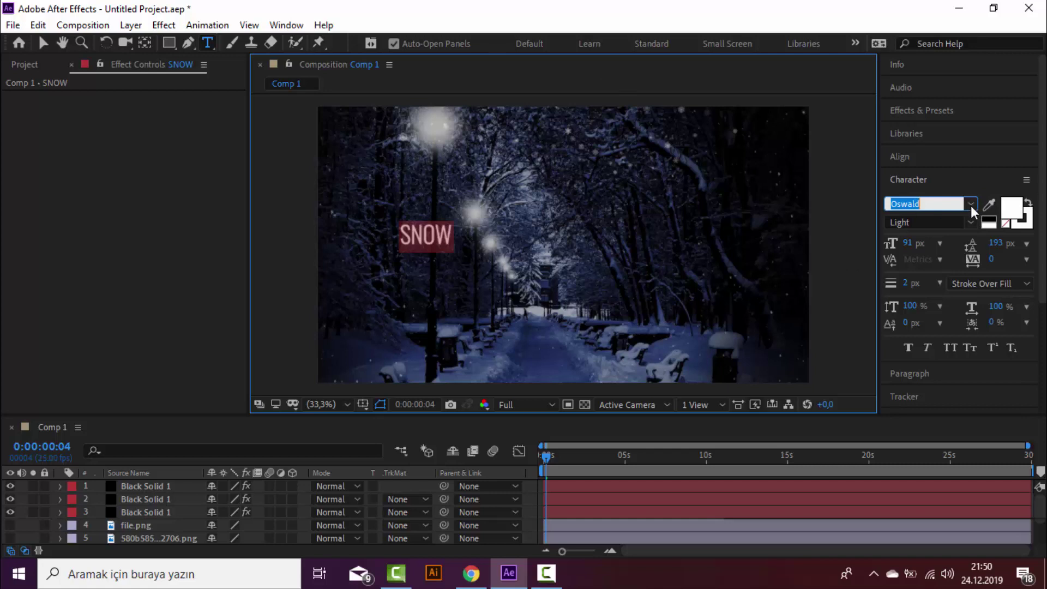
pyautogui.click(971, 208)
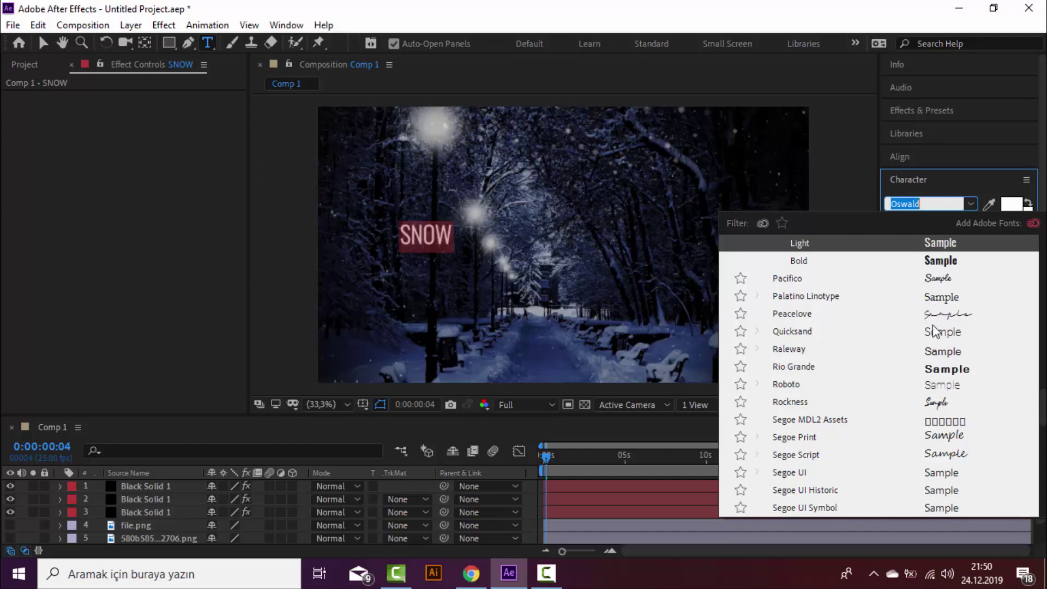
pyautogui.click(860, 408)
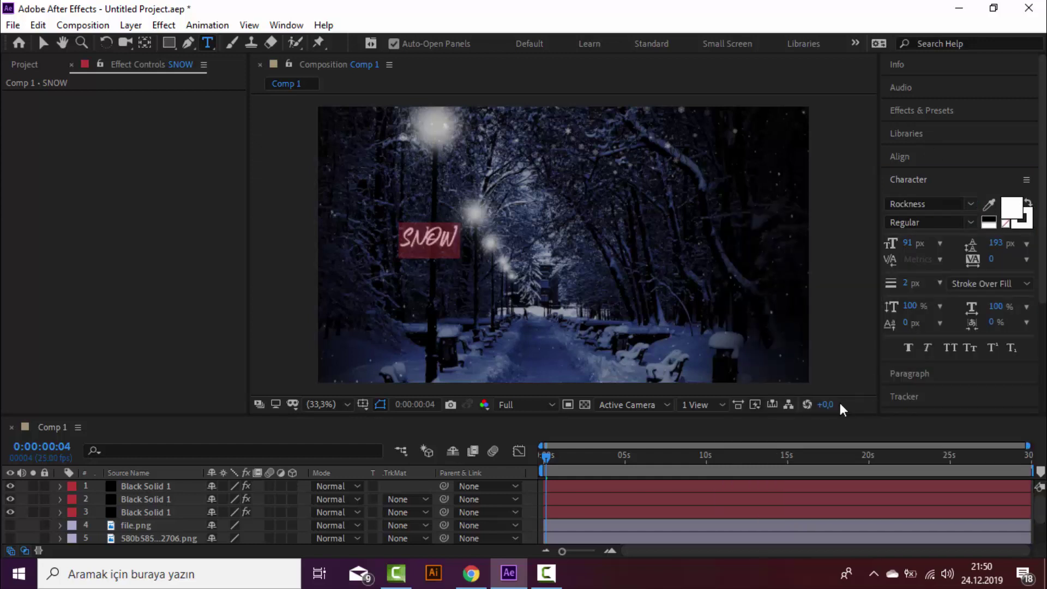
pyautogui.click(970, 208)
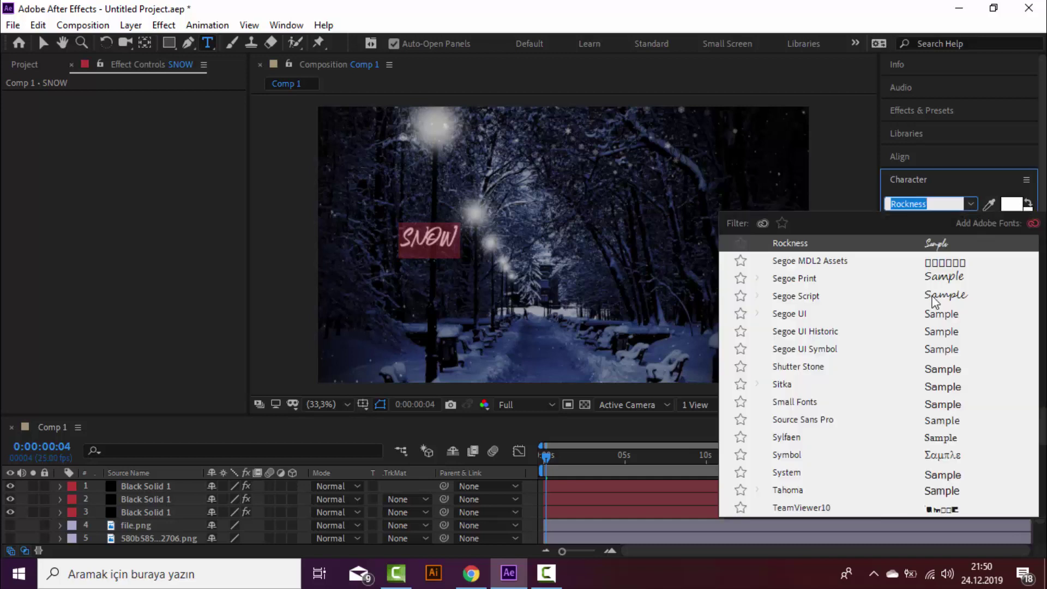
pyautogui.scroll(-3, 846, 316)
pyautogui.scroll(3, 851, 338)
pyautogui.scroll(-4, 853, 350)
pyautogui.scroll(-1, 853, 359)
pyautogui.scroll(-4, 853, 357)
pyautogui.scroll(6, 850, 353)
pyautogui.scroll(5, 849, 350)
pyautogui.scroll(5, 847, 346)
pyautogui.scroll(1, 850, 349)
pyautogui.scroll(4, 848, 347)
pyautogui.scroll(3, 847, 341)
pyautogui.scroll(5, 846, 334)
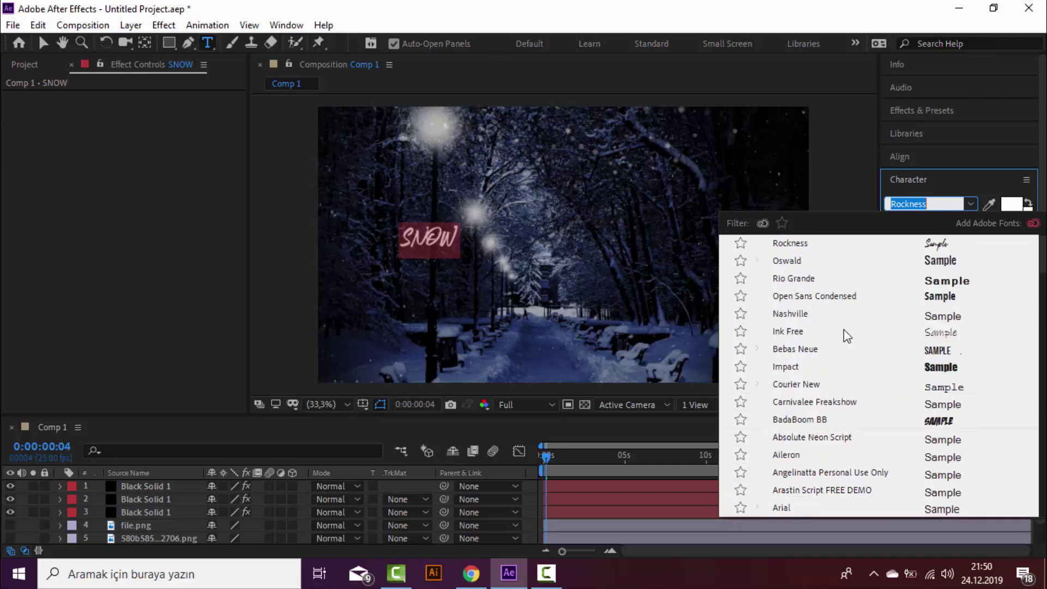
pyautogui.scroll(-2, 856, 315)
pyautogui.scroll(-1, 852, 316)
pyautogui.scroll(-3, 854, 324)
pyautogui.scroll(-2, 856, 333)
pyautogui.scroll(-1, 854, 335)
pyautogui.scroll(-1, 854, 335)
pyautogui.scroll(-3, 854, 335)
pyautogui.scroll(-2, 854, 337)
pyautogui.scroll(-3, 854, 336)
pyautogui.scroll(-3, 854, 336)
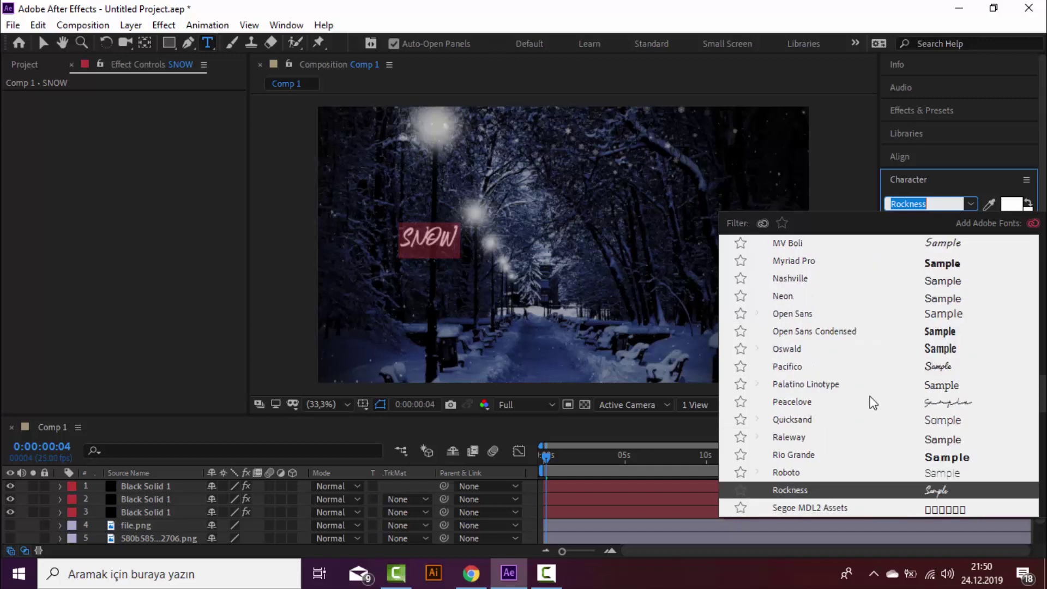
pyautogui.click(854, 406)
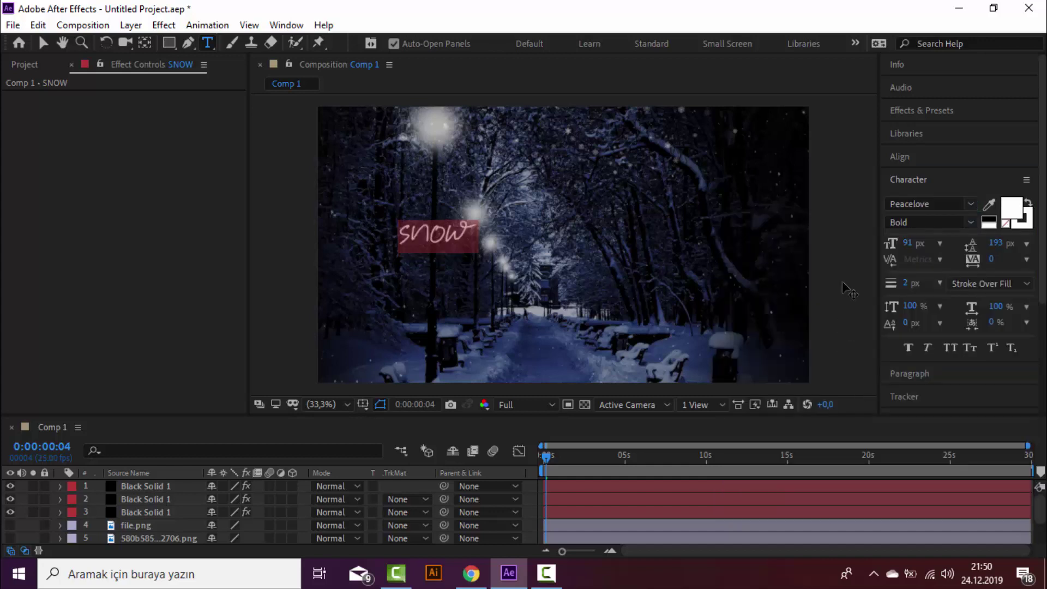
# Step: Scrub the text stroke to 10 px, then 5 px, and enlarge the title to 304 px
pyautogui.click(912, 283)
pyautogui.moveTo(912, 283); pyautogui.dragTo(920, 283)
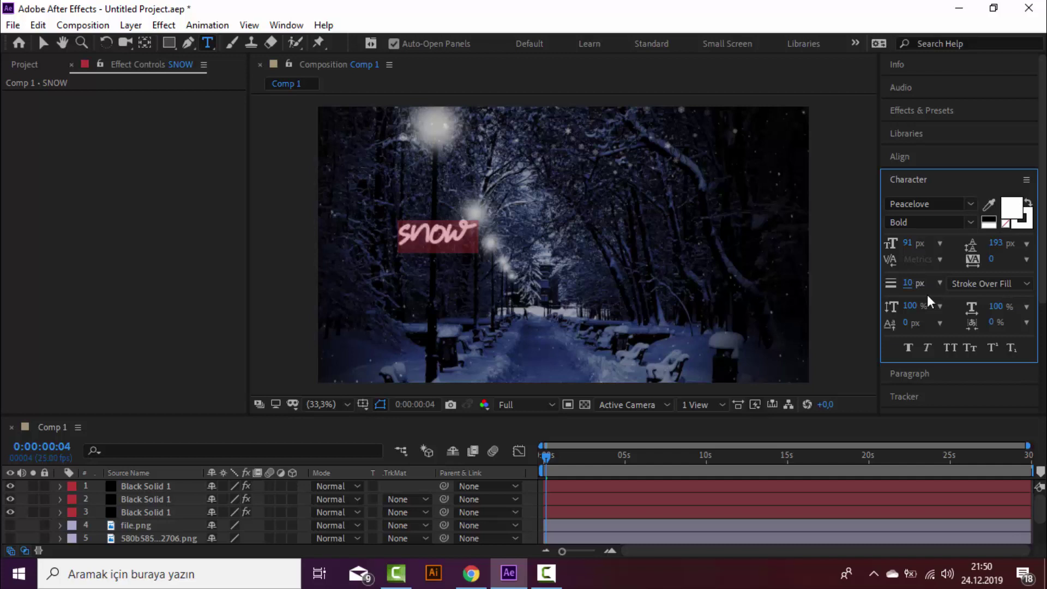
pyautogui.moveTo(910, 283); pyautogui.dragTo(905, 283)
pyautogui.moveTo(908, 243)
pyautogui.mouseDown()
pyautogui.moveTo(951, 244)
pyautogui.moveTo(912, 246)
pyautogui.mouseUp()
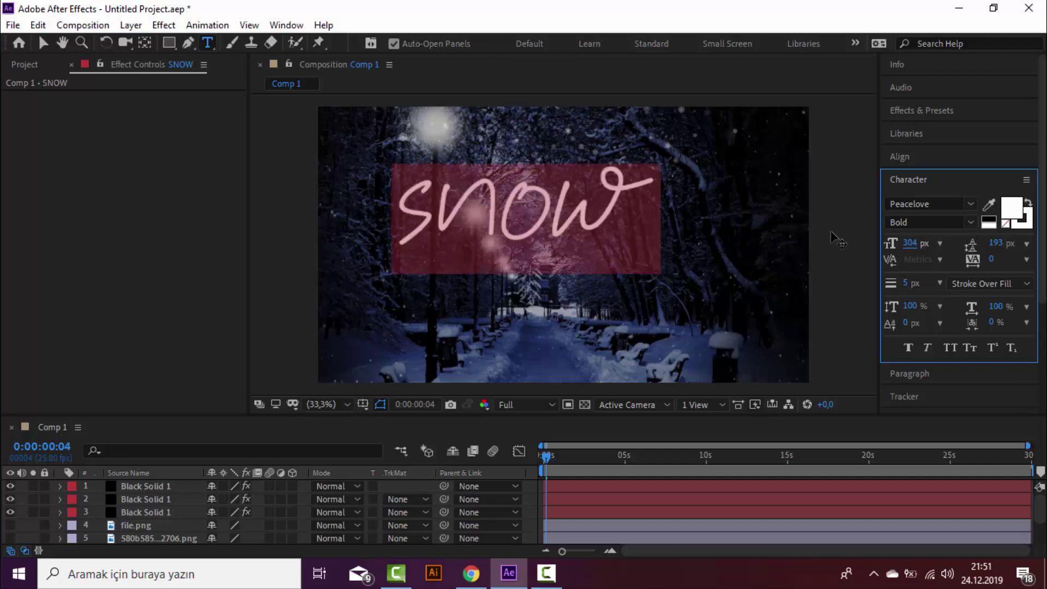
# Step: Switch the font to Rio Grande, then to Impact, and scrub the stroke width to 0 px
pyautogui.click(967, 205)
pyautogui.click(944, 298)
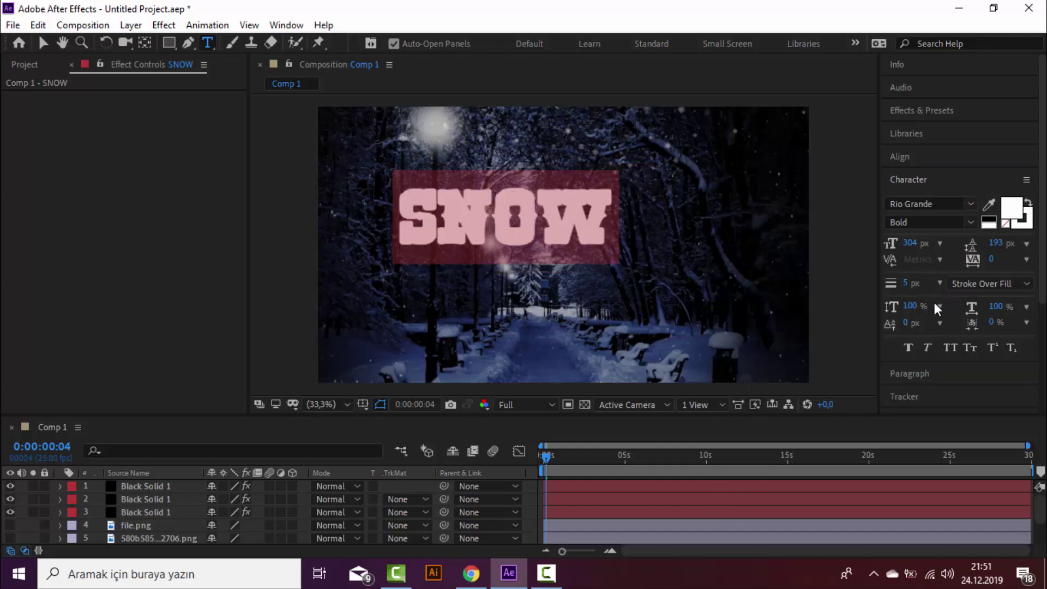
pyautogui.click(970, 205)
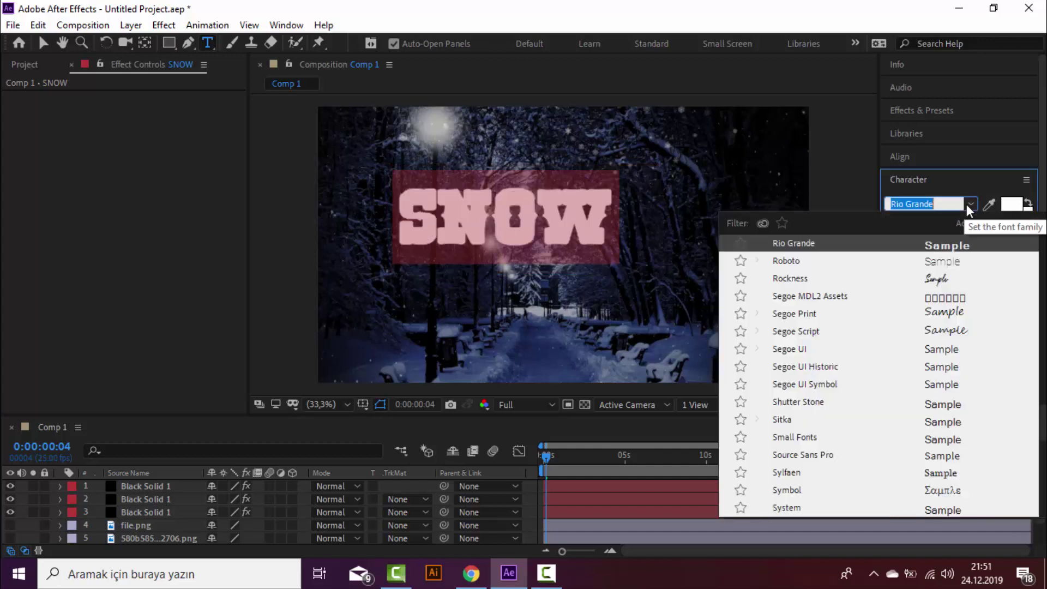
pyautogui.scroll(-1, 879, 458)
pyautogui.scroll(-2, 879, 458)
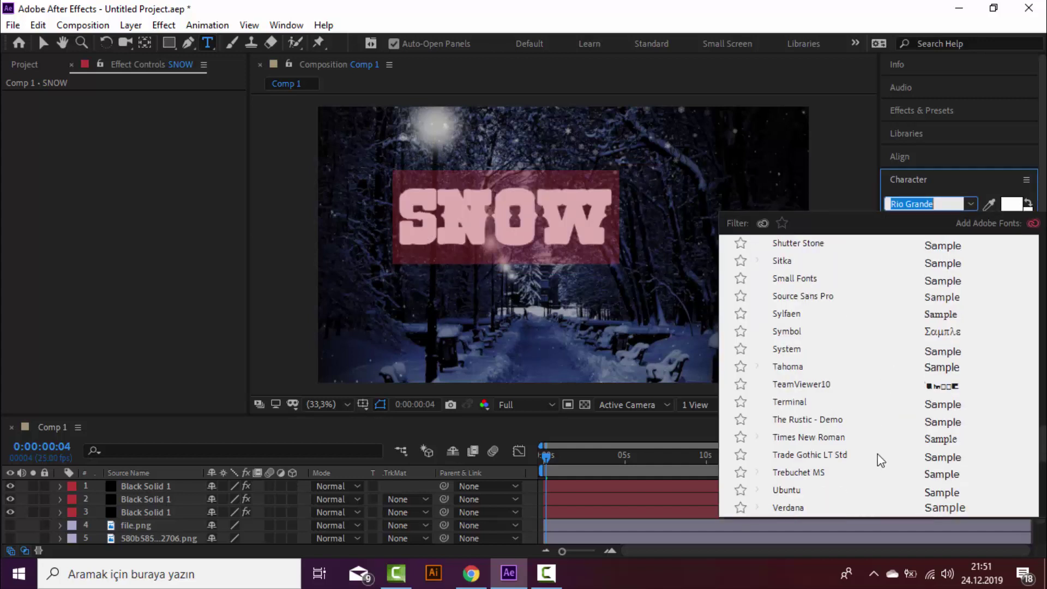
pyautogui.scroll(-3, 880, 458)
pyautogui.scroll(-3, 892, 386)
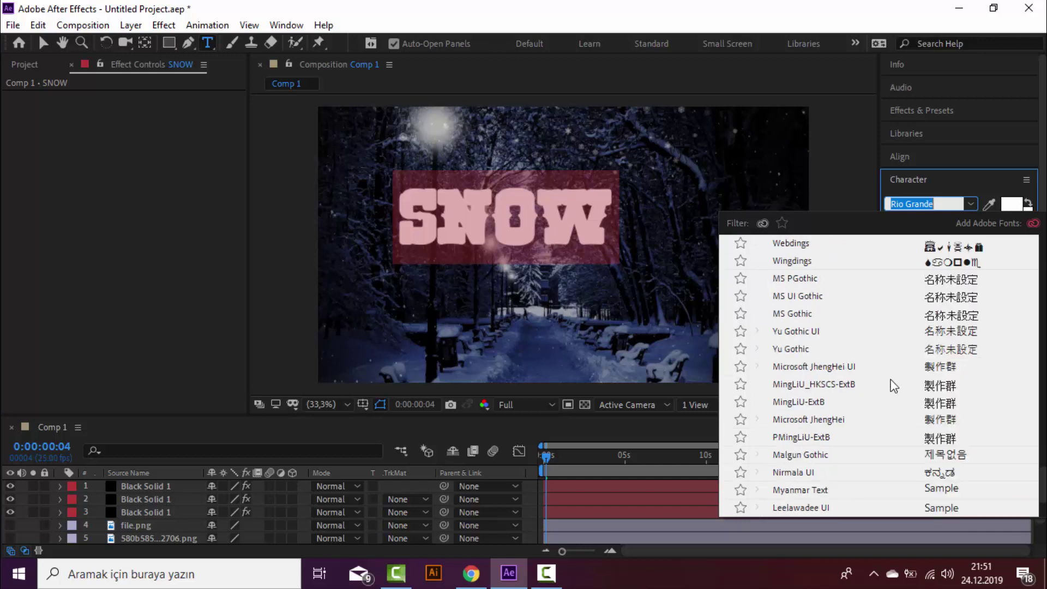
pyautogui.scroll(-2, 889, 387)
pyautogui.scroll(10, 884, 401)
pyautogui.scroll(8, 882, 404)
pyautogui.scroll(6, 882, 401)
pyautogui.click(847, 493)
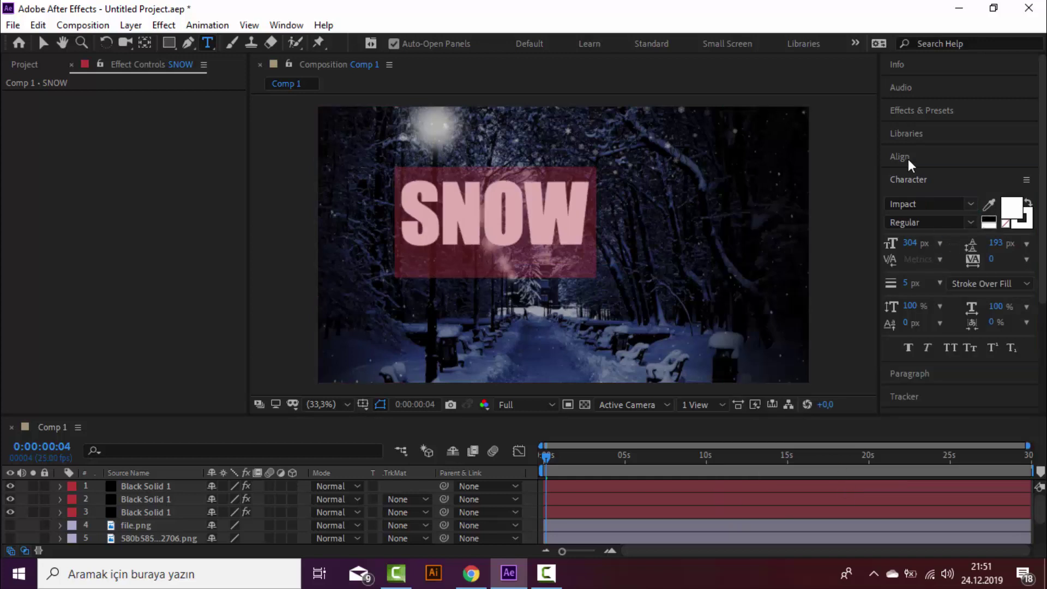
pyautogui.click(904, 283)
pyautogui.moveTo(903, 284); pyautogui.dragTo(881, 284)
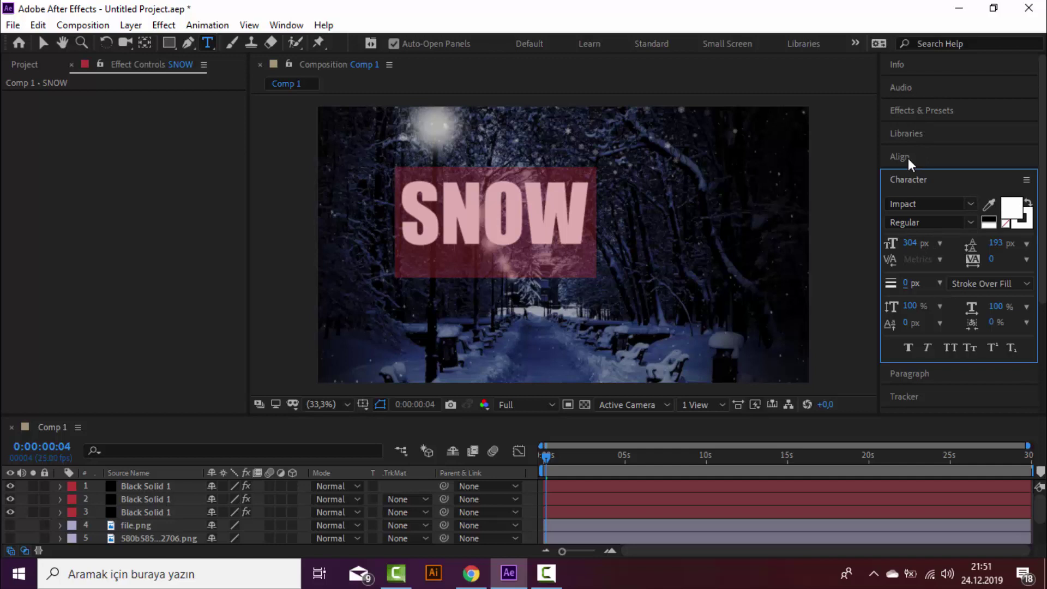
# Step: Centre SNOW horizontally and vertically, then drag its layer up to third place in the stack
pyautogui.click(908, 159)
pyautogui.click(920, 194)
pyautogui.press('capslock')
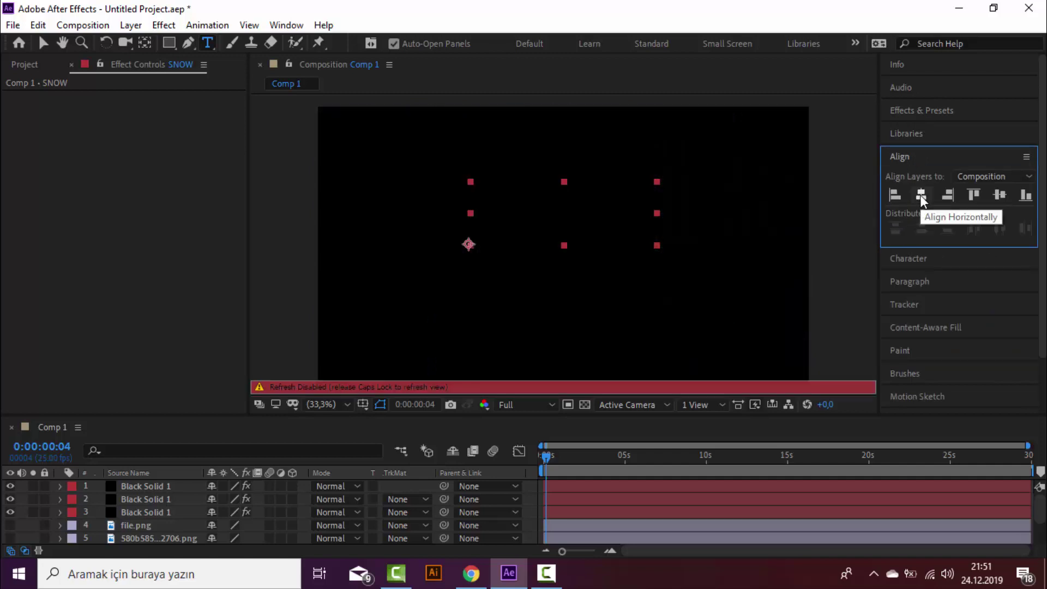
pyautogui.press('capslock')
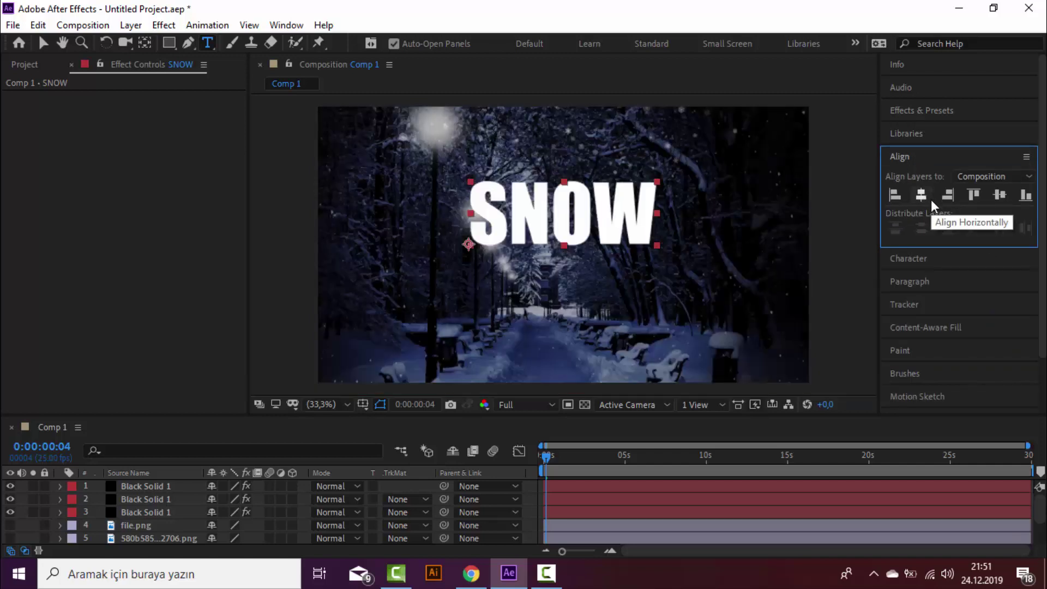
pyautogui.click(1000, 195)
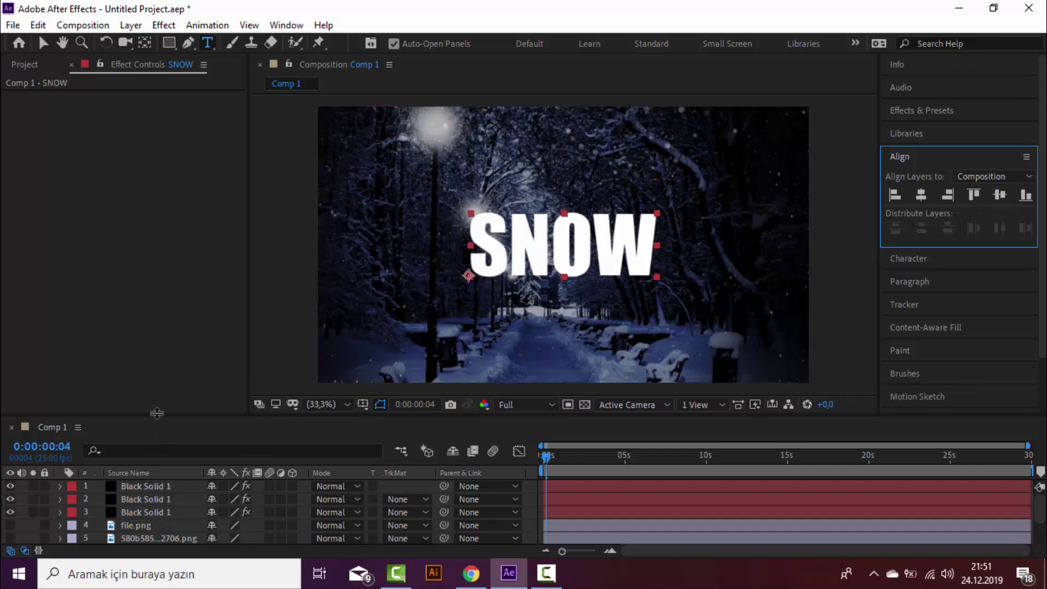
pyautogui.moveTo(153, 419); pyautogui.dragTo(151, 345)
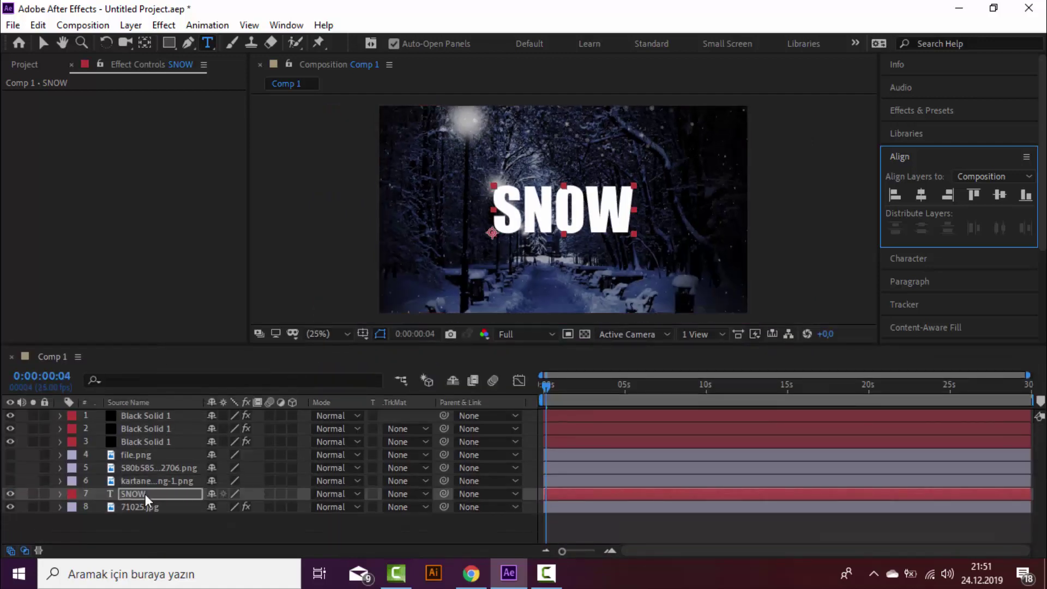
pyautogui.moveTo(145, 494); pyautogui.dragTo(140, 433)
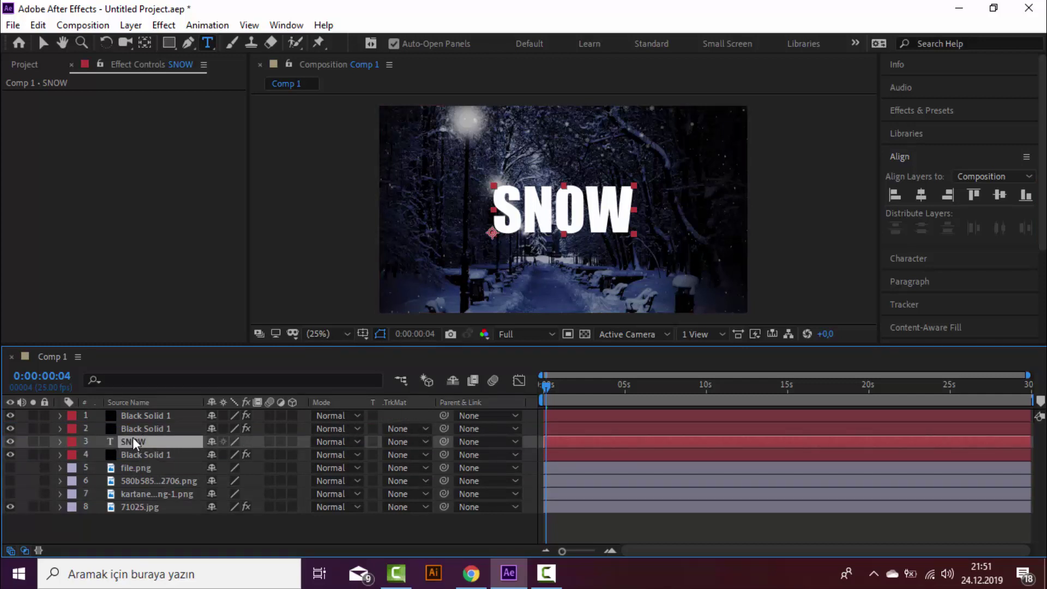
# Step: Add a Drop Shadow layer style to SNOW and set its distance to 43
pyautogui.rightClick(137, 440)
pyautogui.moveTo(227, 224)
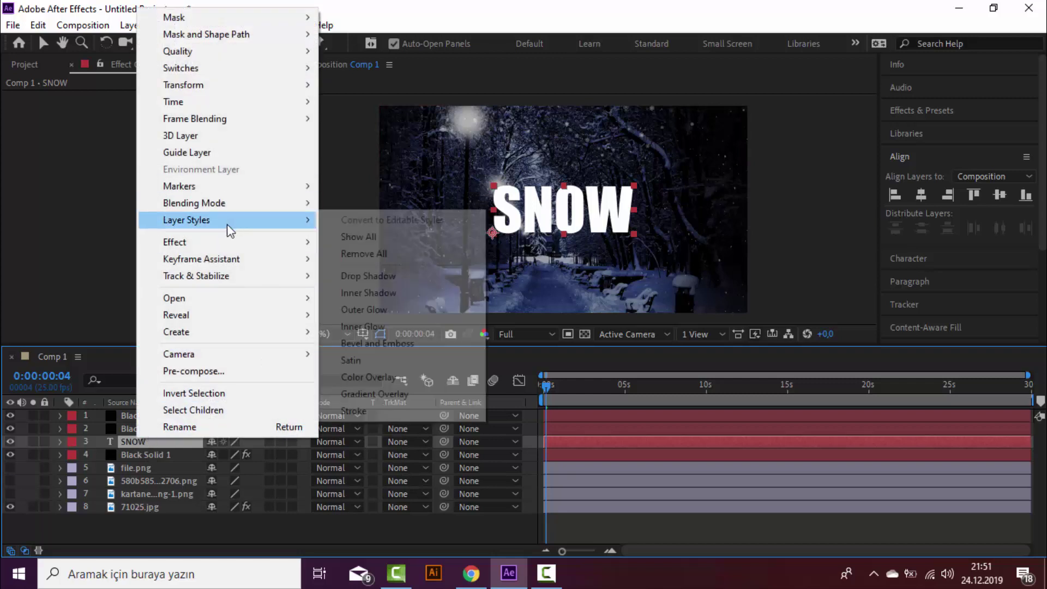
pyautogui.click(385, 275)
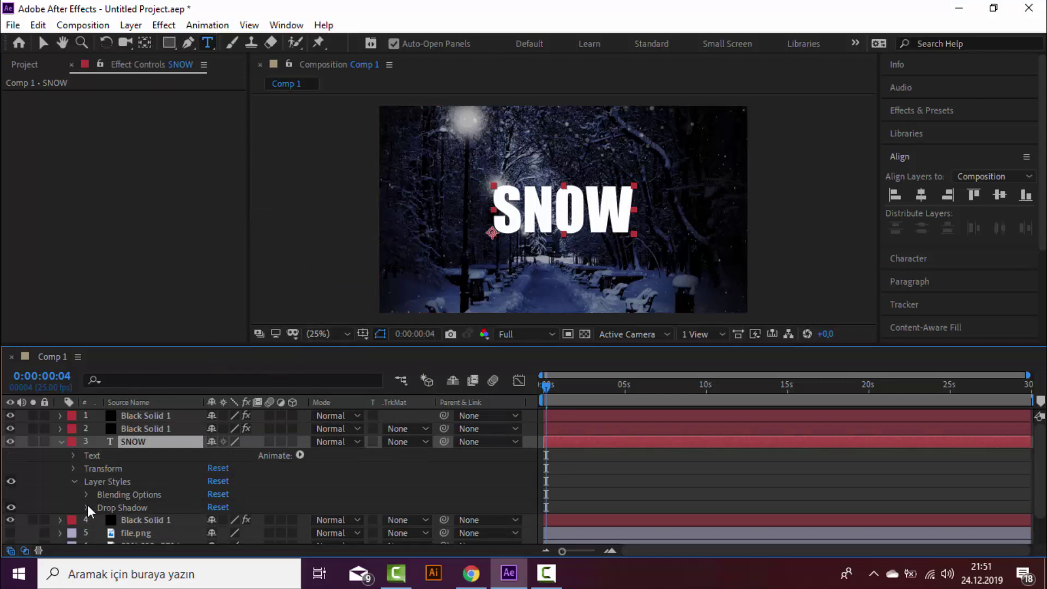
pyautogui.click(87, 507)
pyautogui.click(214, 494)
pyautogui.write('12')
pyautogui.press('Return')
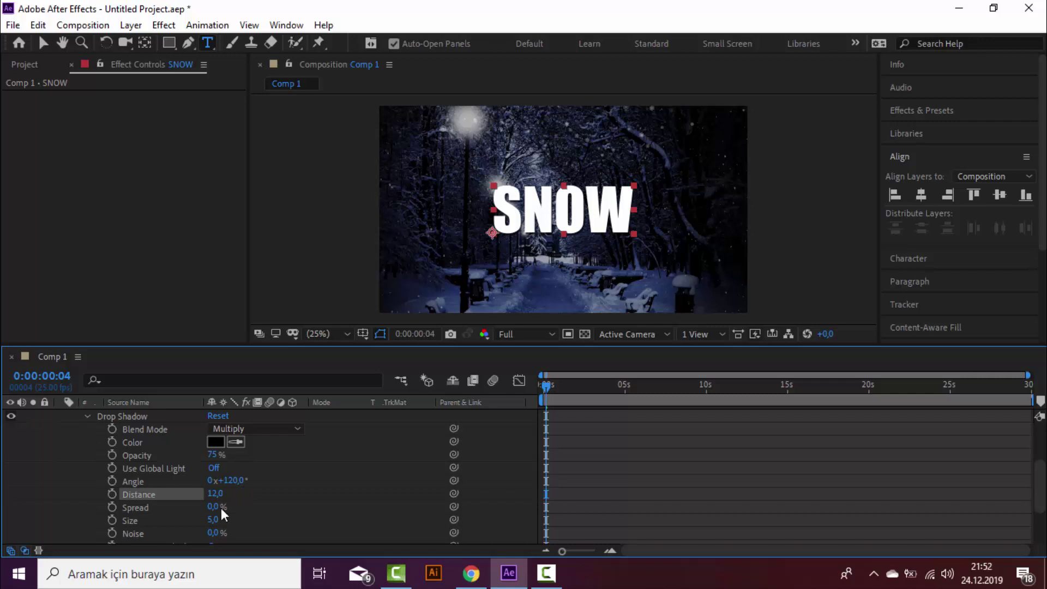
pyautogui.scroll(2, 567, 218)
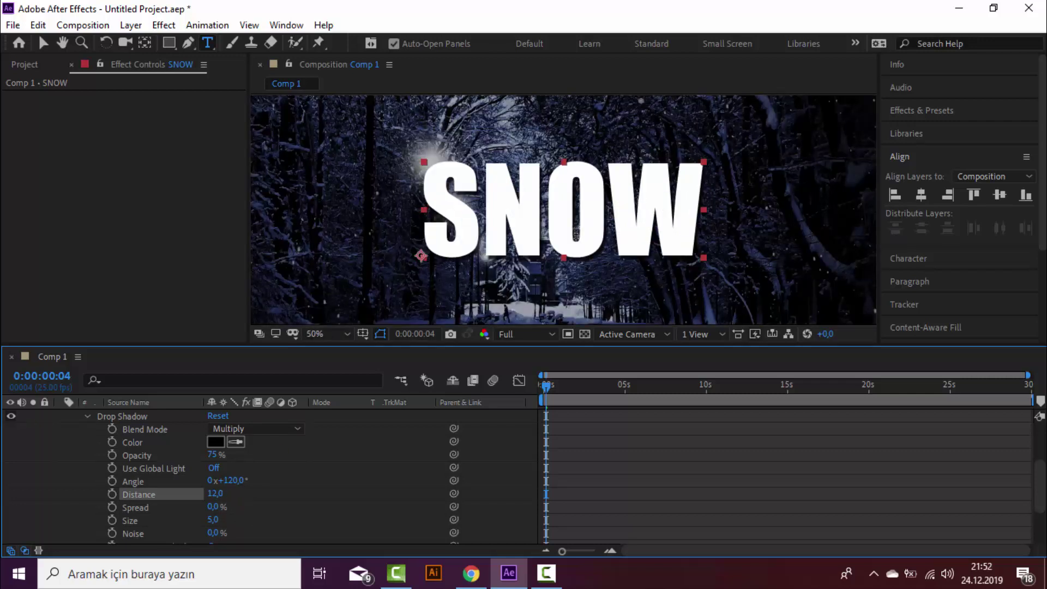
pyautogui.scroll(2, 576, 233)
pyautogui.scroll(-2, 576, 233)
pyautogui.moveTo(215, 493)
pyautogui.mouseDown()
pyautogui.moveTo(238, 482)
pyautogui.moveTo(229, 479)
pyautogui.mouseUp()
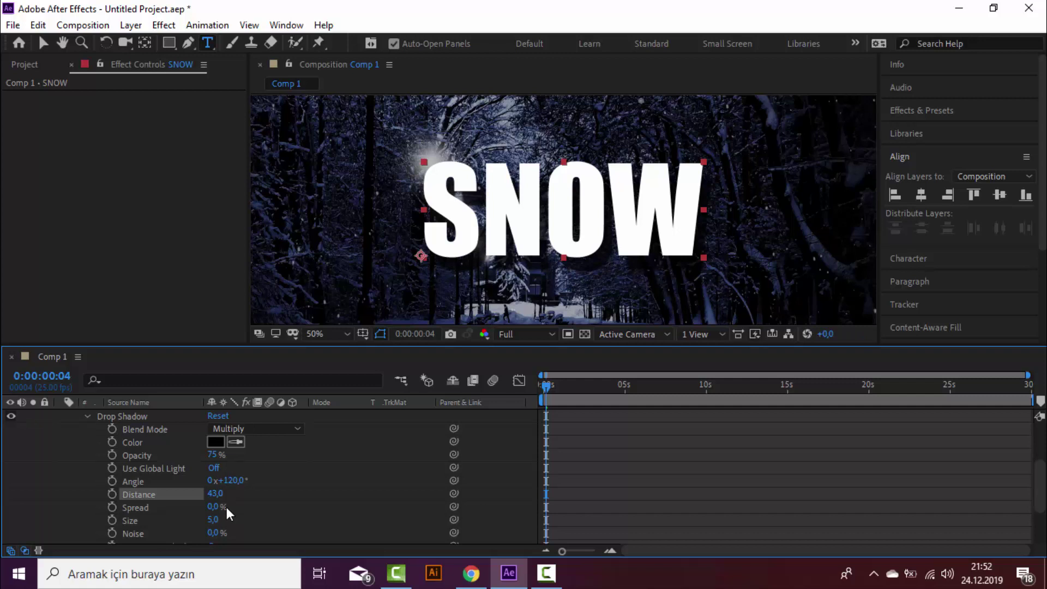
# Step: Scrub the drop shadow size to 33 for a softer shadow
pyautogui.click(214, 520)
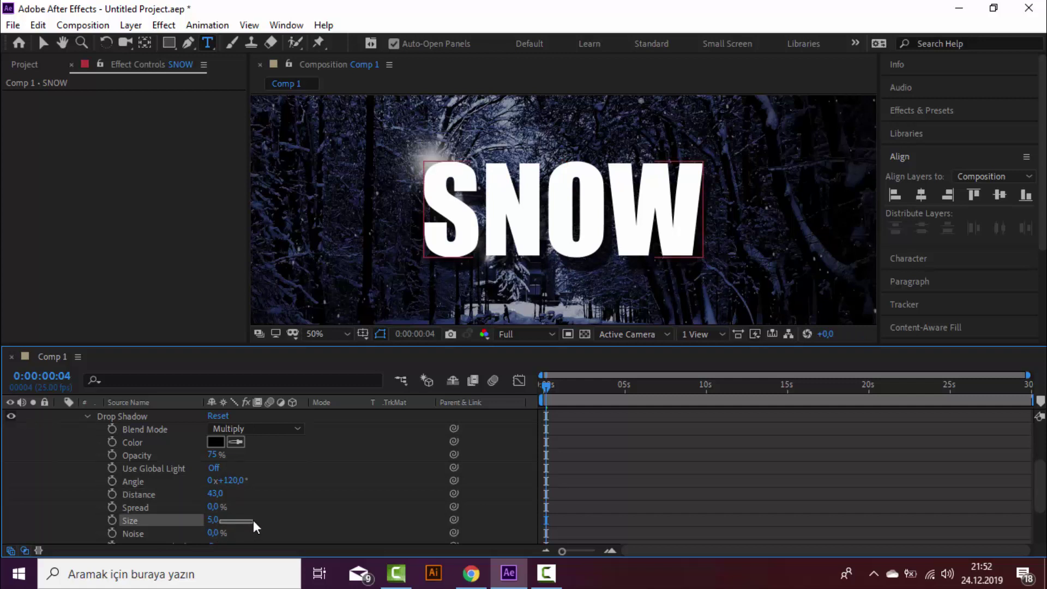
pyautogui.moveTo(214, 520); pyautogui.dragTo(243, 516)
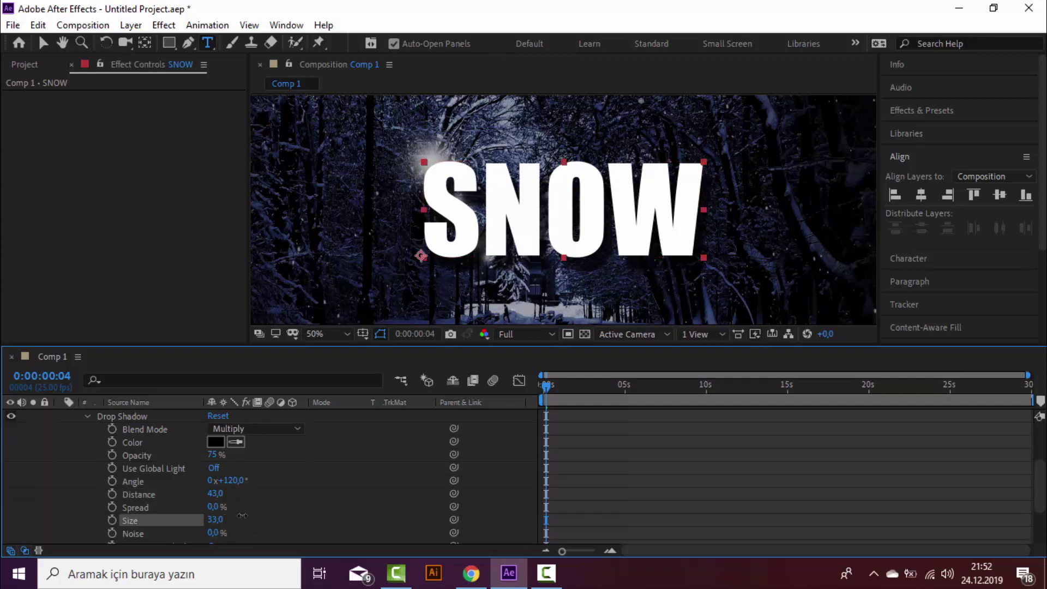
pyautogui.scroll(2, 155, 459)
pyautogui.scroll(5, 156, 459)
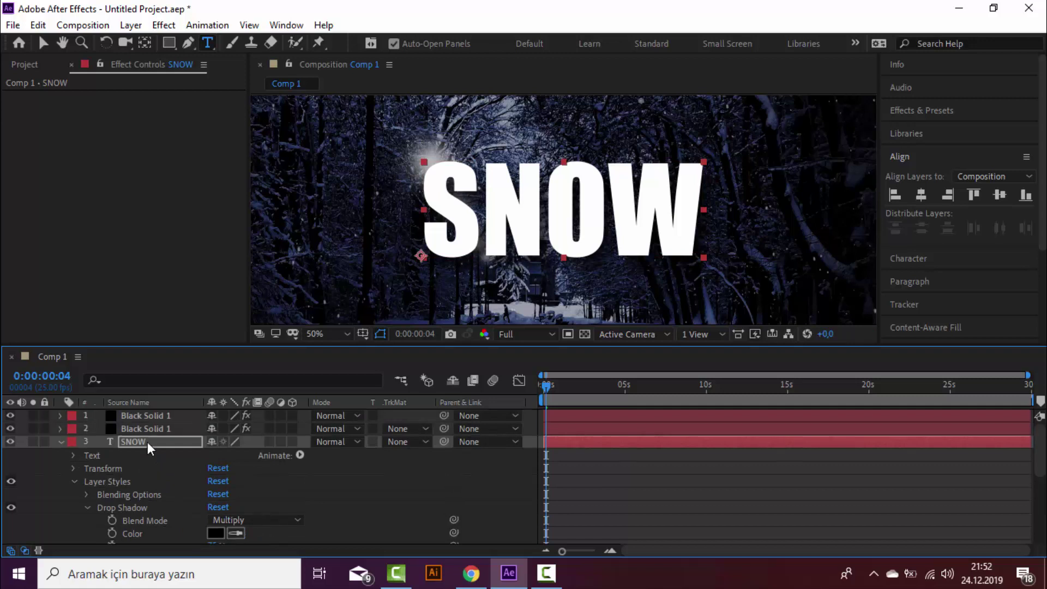
# Step: Cancel an accidental pre-compose and add an Inner Shadow layer style to SNOW
pyautogui.rightClick(148, 441)
pyautogui.click(237, 378)
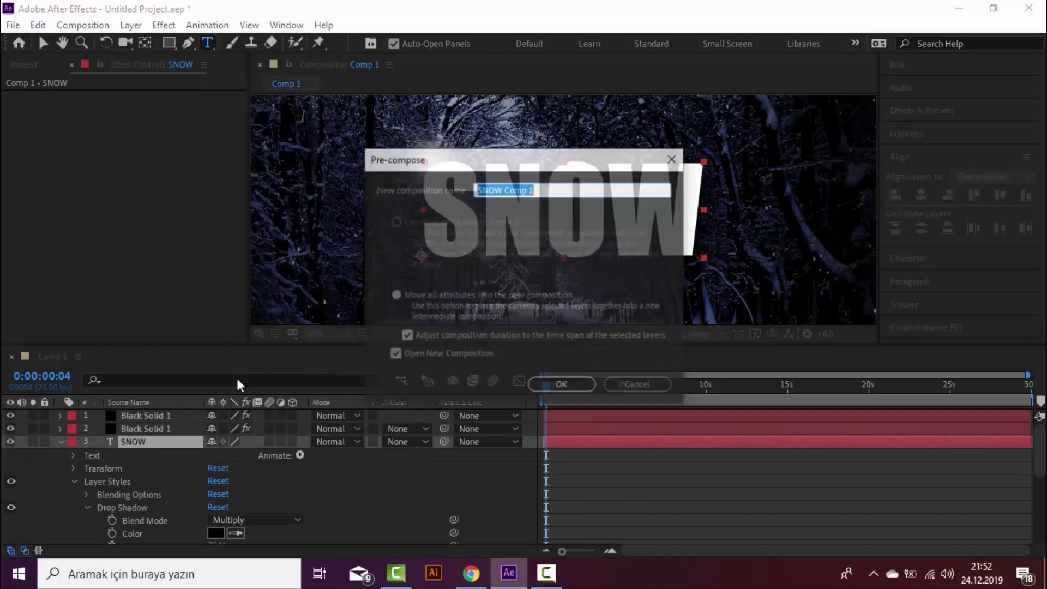
pyautogui.click(671, 159)
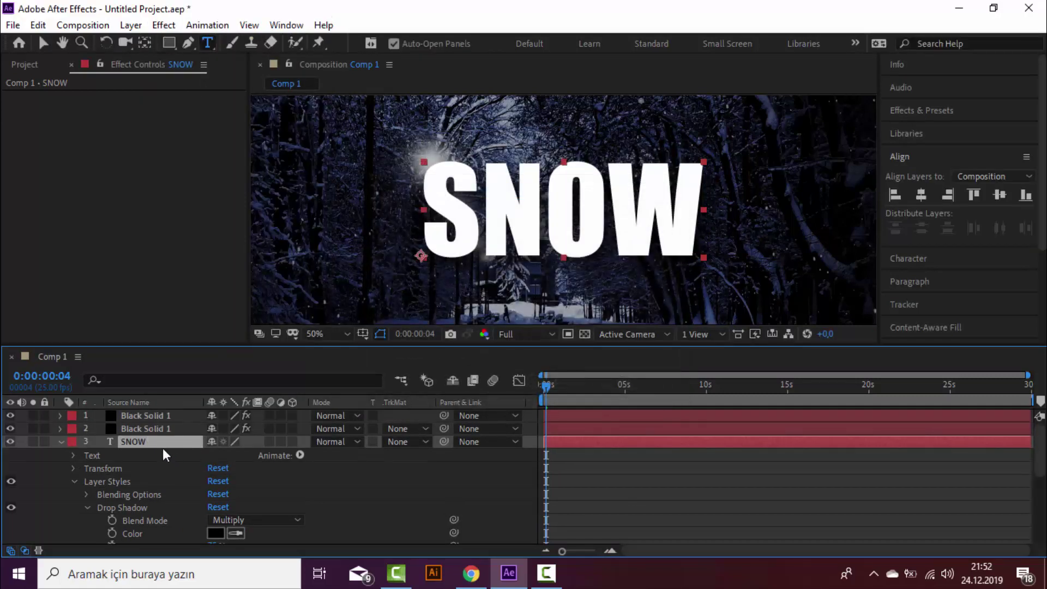
pyautogui.rightClick(157, 445)
pyautogui.moveTo(238, 223)
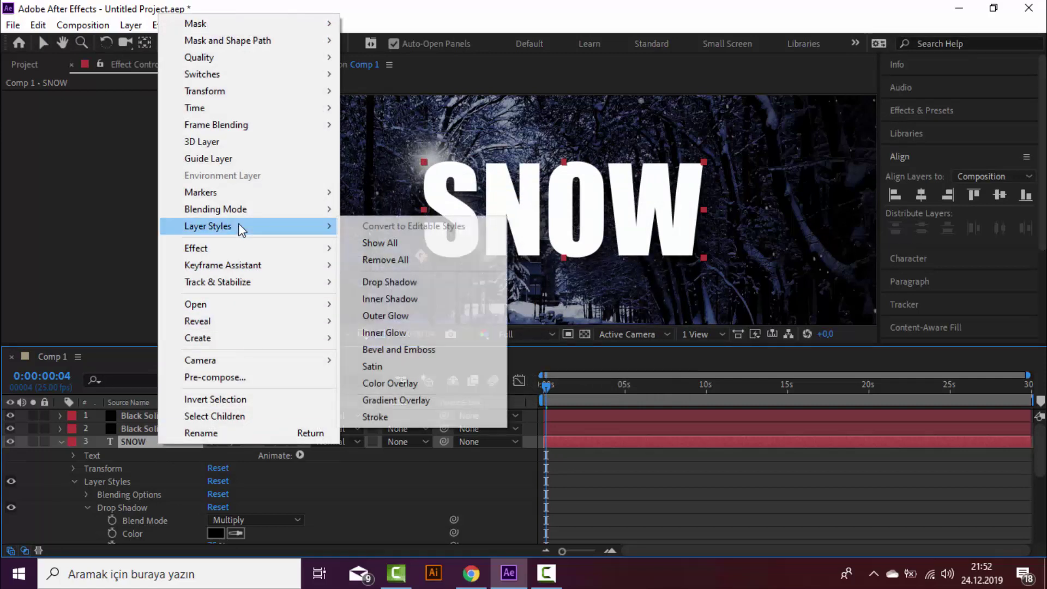
pyautogui.click(423, 300)
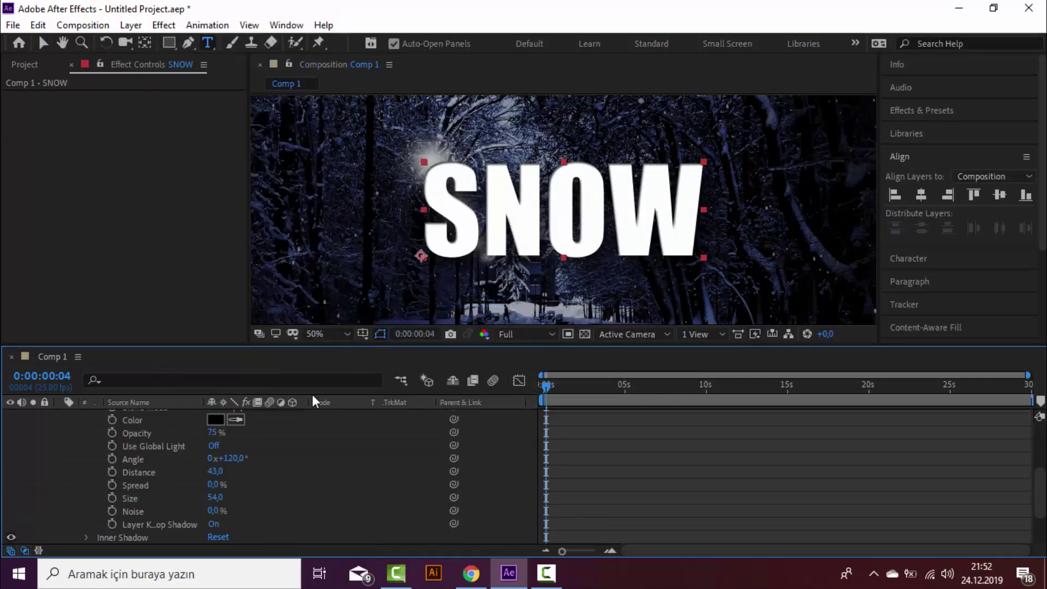
pyautogui.scroll(3, 180, 434)
# Step: Add Outer Glow and Bevel and Emboss layer styles to SNOW
pyautogui.rightClick(142, 442)
pyautogui.moveTo(214, 227)
pyautogui.click(388, 316)
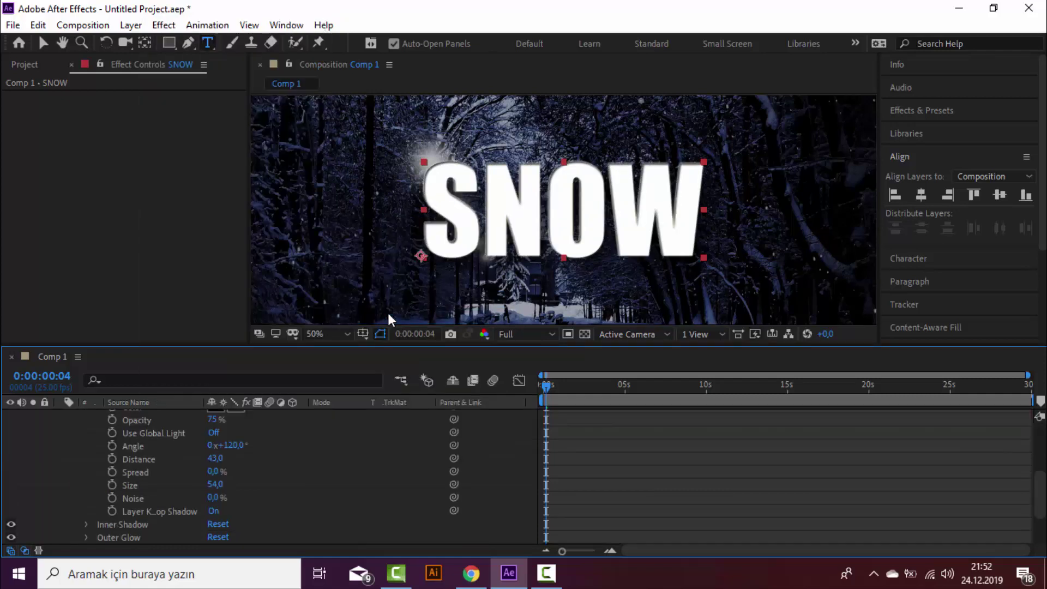
pyautogui.scroll(3, 172, 452)
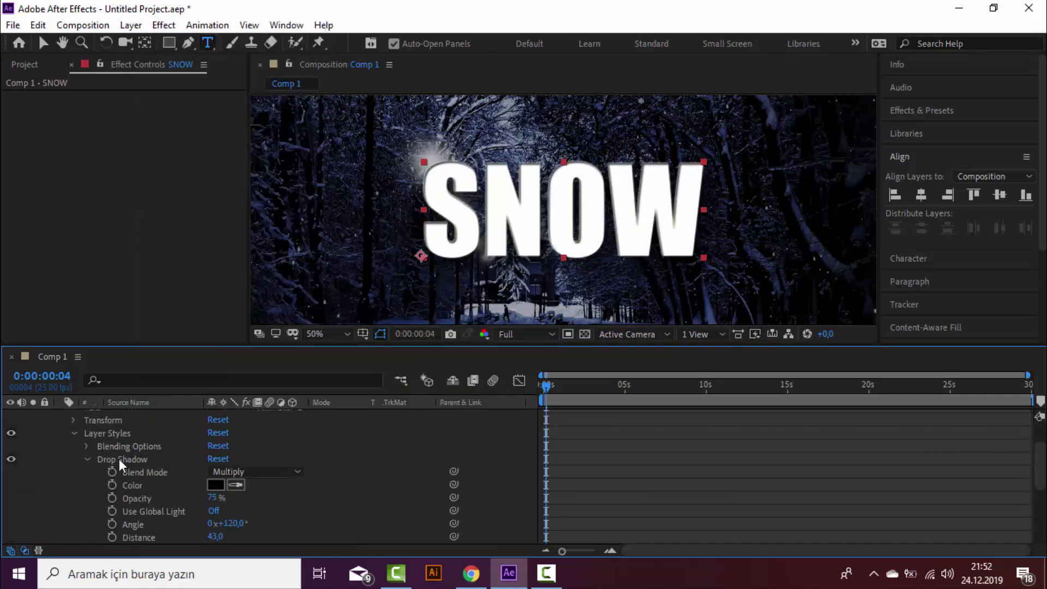
pyautogui.scroll(2, 118, 459)
pyautogui.rightClick(130, 432)
pyautogui.moveTo(210, 216)
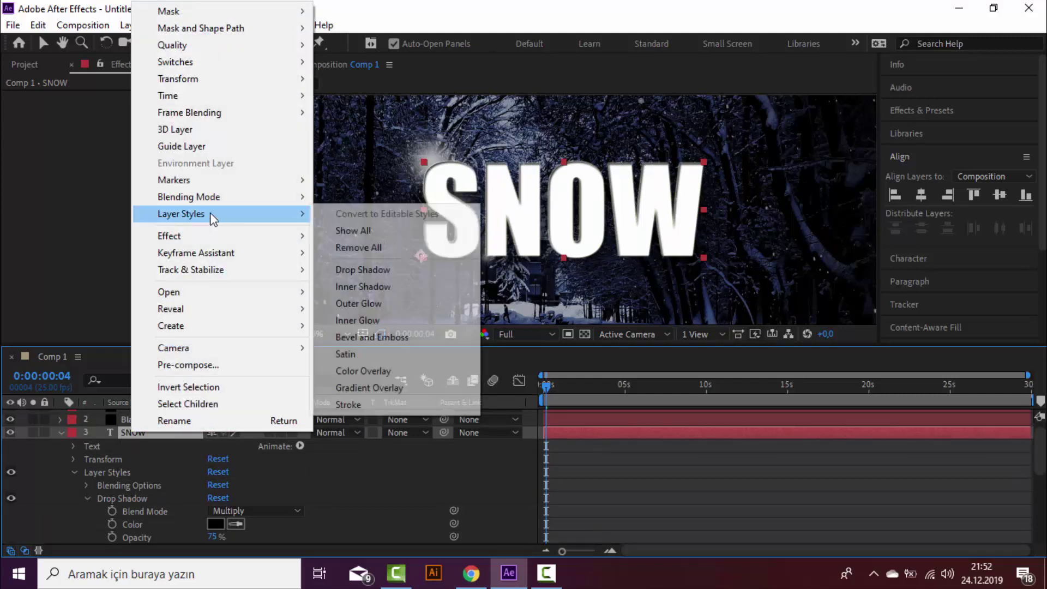
pyautogui.click(393, 338)
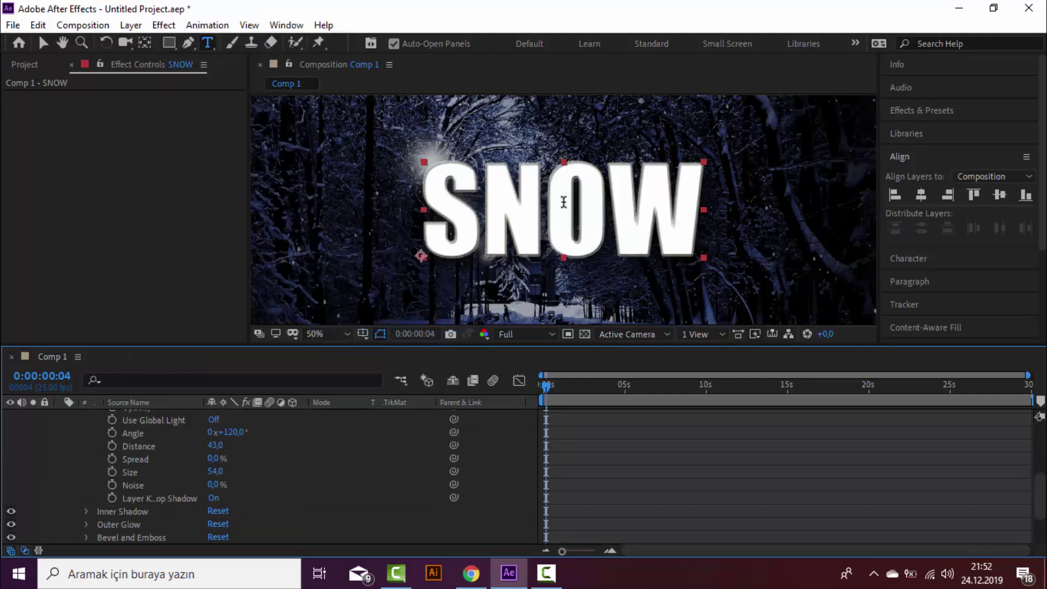
pyautogui.scroll(3, 175, 445)
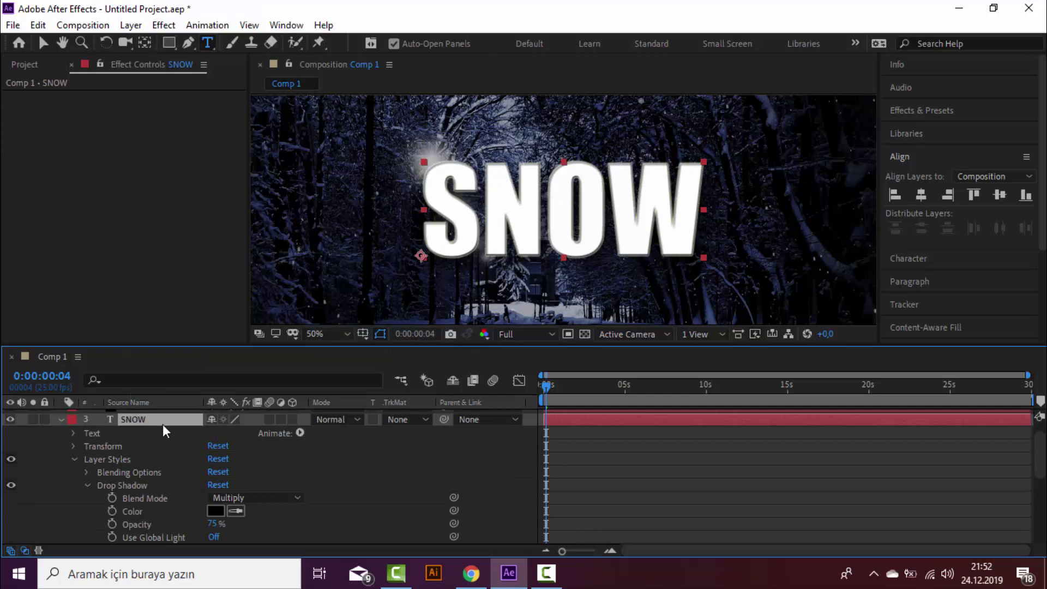
# Step: Add a Satin layer style to SNOW and raise its opacity to about 76%
pyautogui.rightClick(163, 424)
pyautogui.moveTo(277, 340)
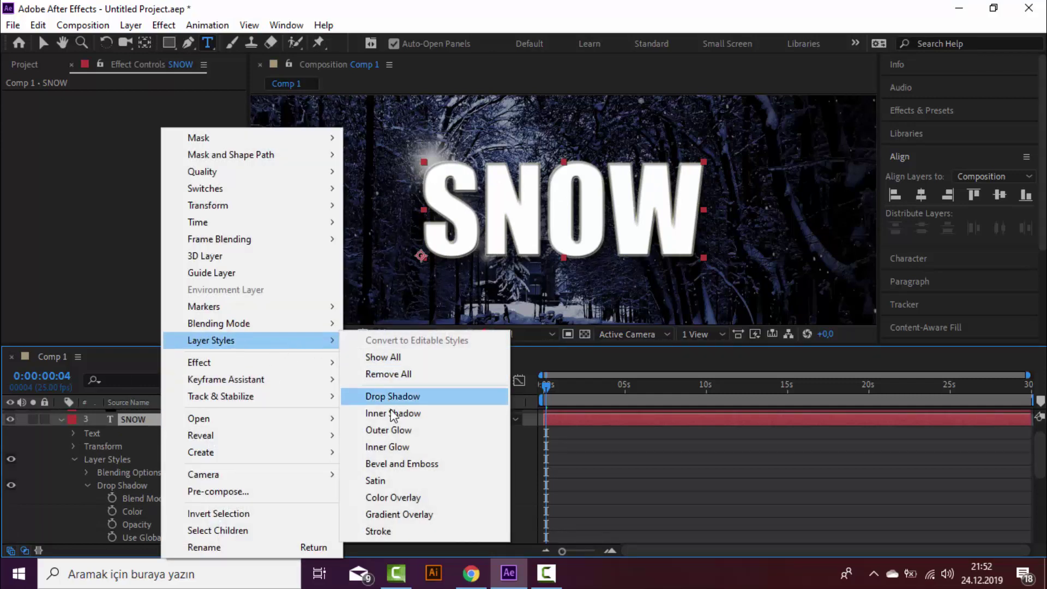
pyautogui.click(401, 480)
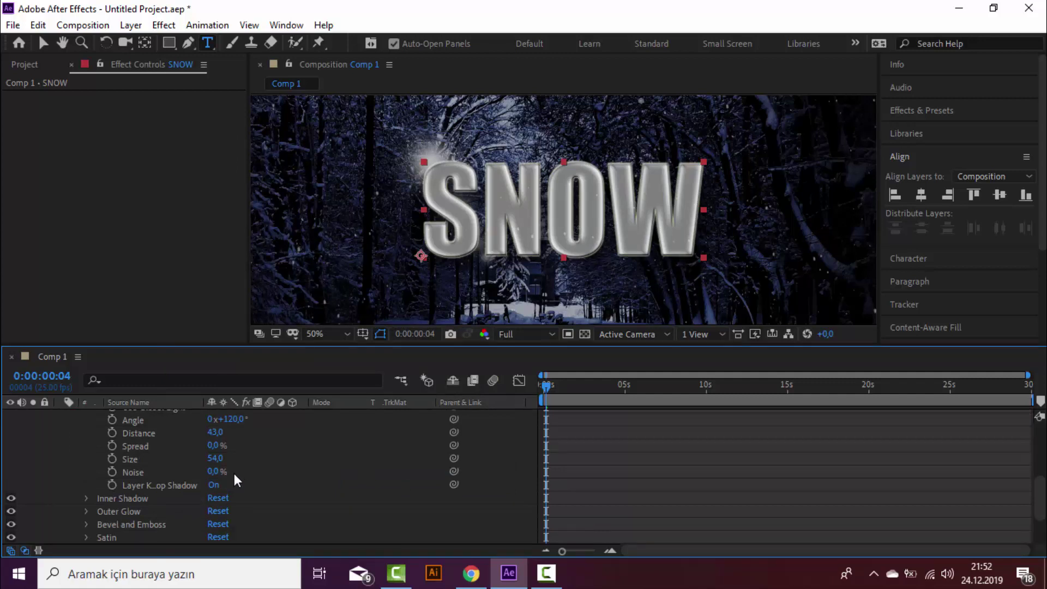
pyautogui.scroll(-3, 119, 504)
pyautogui.click(86, 473)
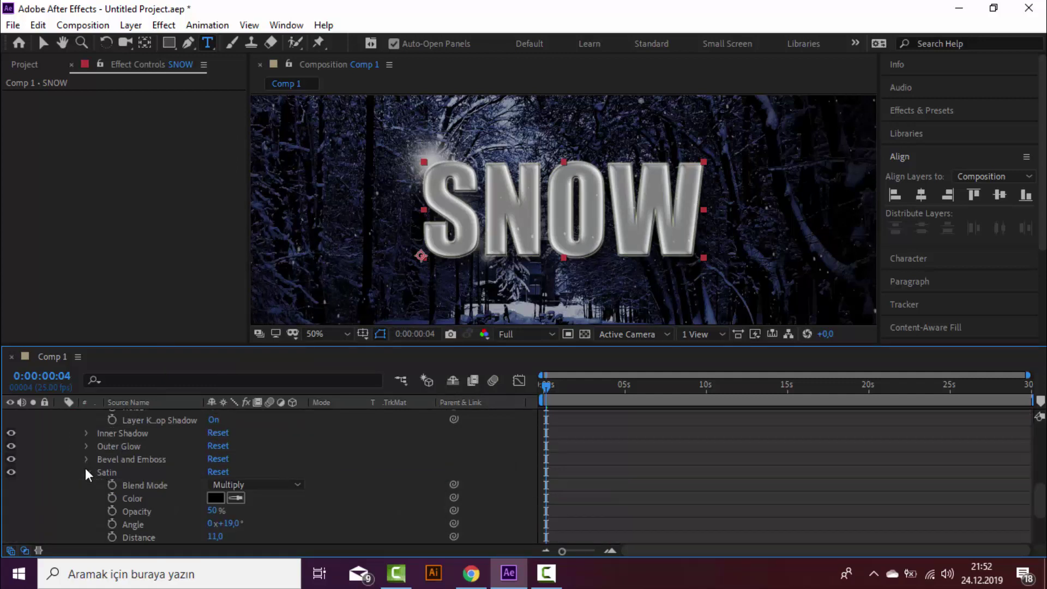
pyautogui.scroll(-1, 214, 479)
pyautogui.moveTo(211, 486); pyautogui.dragTo(228, 485)
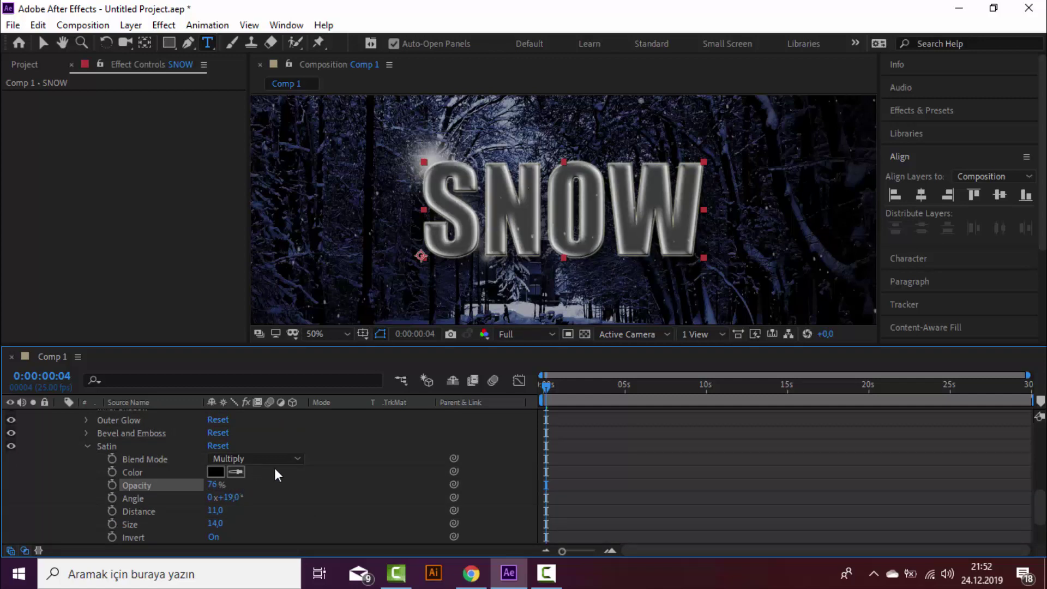
pyautogui.scroll(2, 349, 443)
pyautogui.scroll(3, 349, 443)
# Step: Delete the second Black Solid 1 layer so SNOW becomes layer 2, then collapse SNOW
pyautogui.scroll(3, 349, 443)
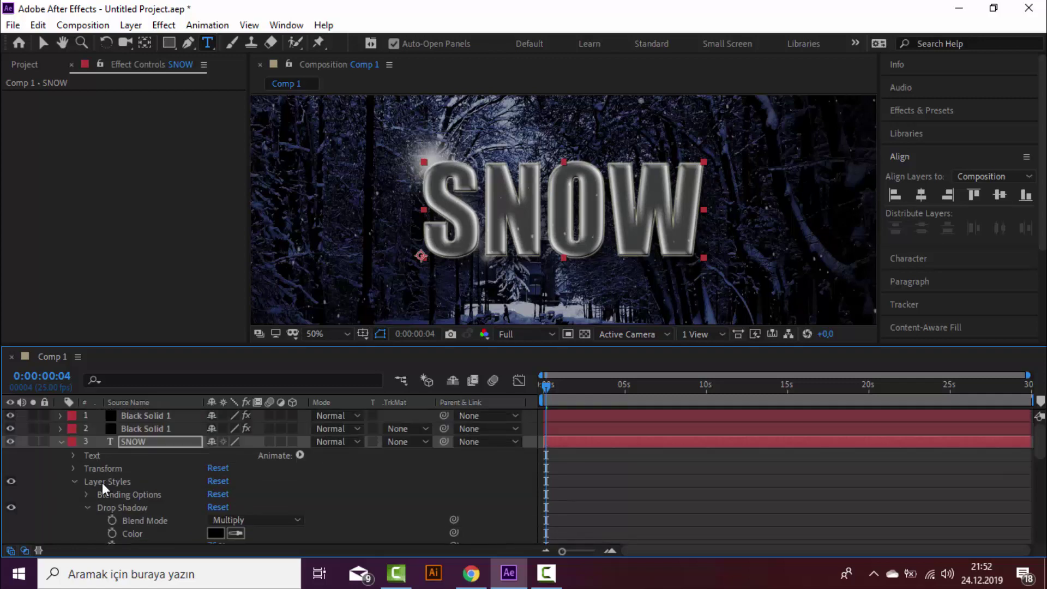
pyautogui.rightClick(140, 441)
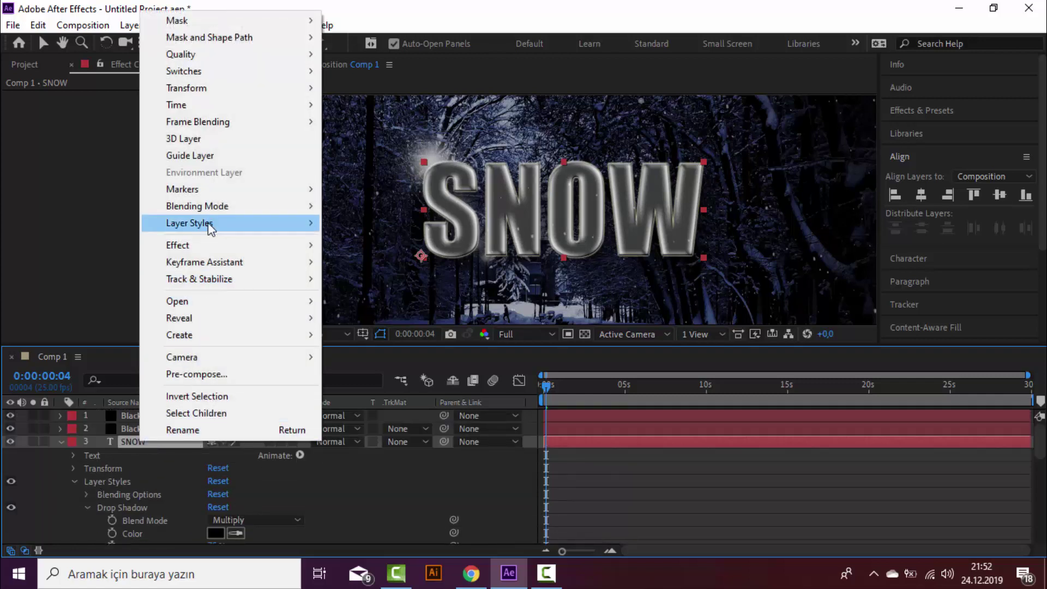
pyautogui.moveTo(208, 222)
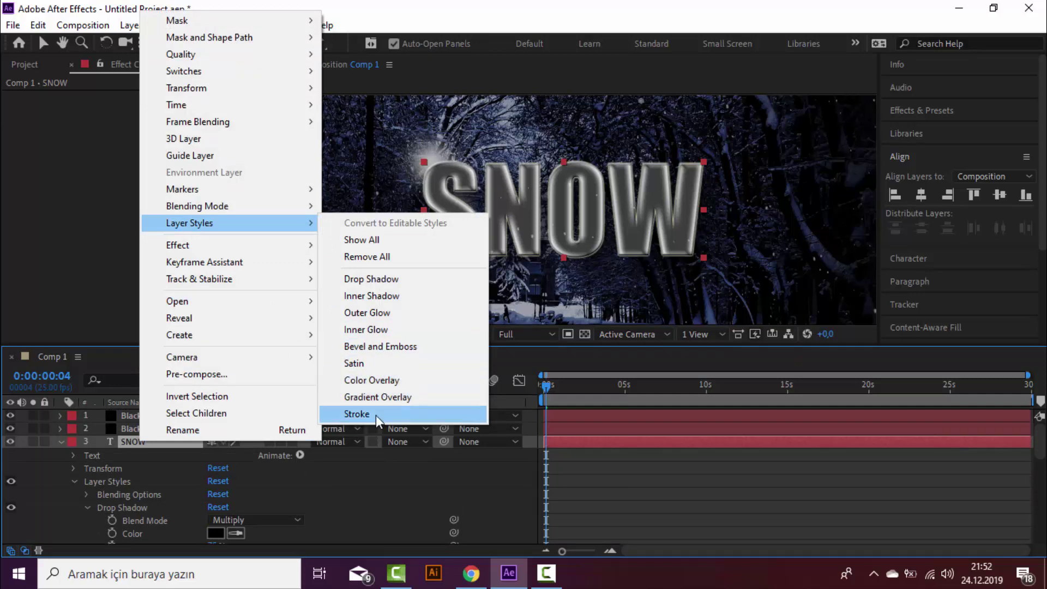
pyautogui.click(65, 224)
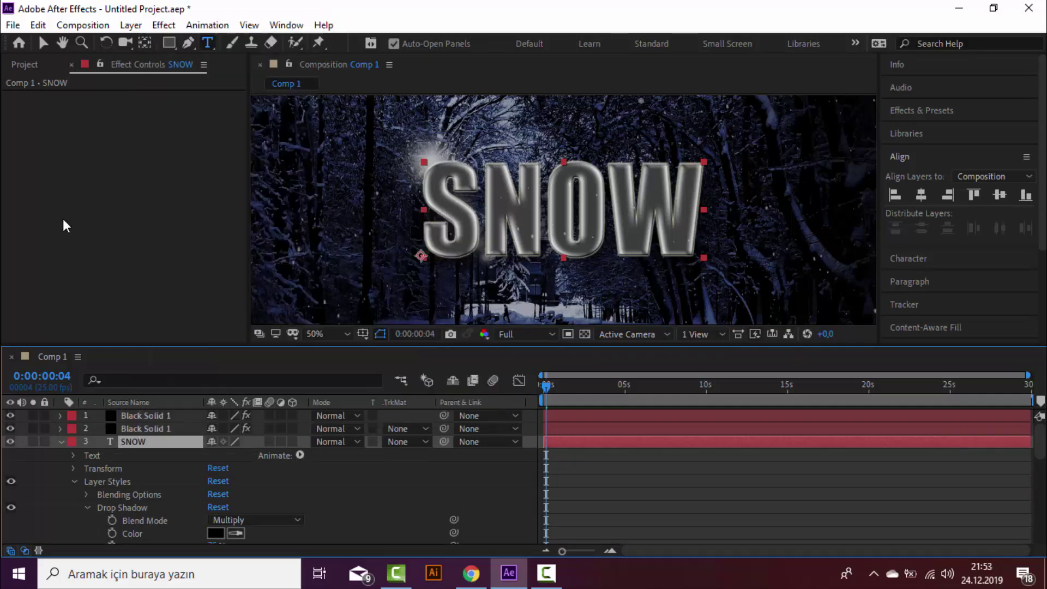
pyautogui.click(139, 425)
pyautogui.press('Delete')
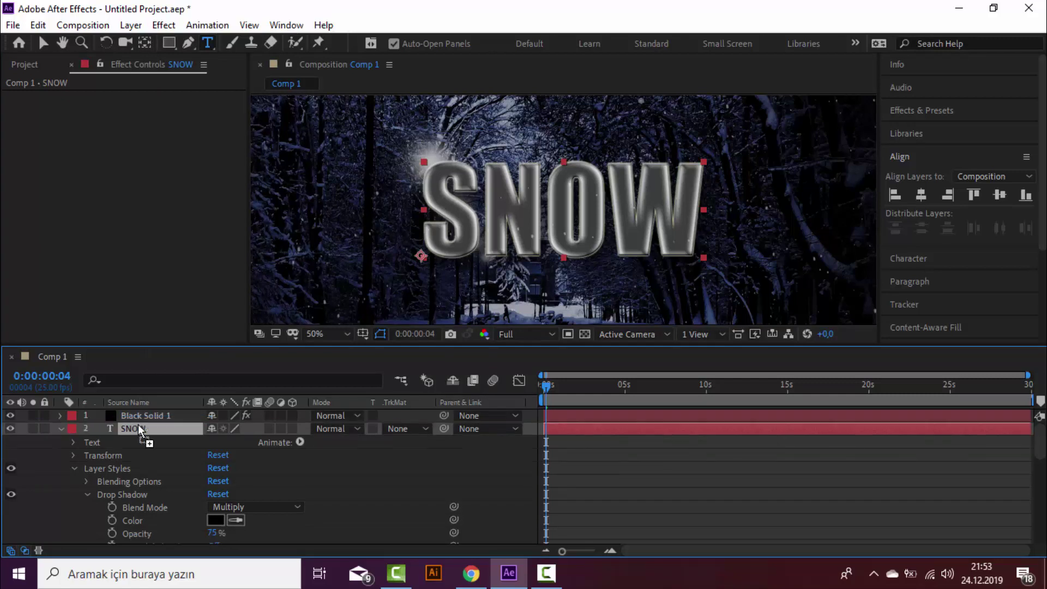
pyautogui.click(59, 429)
pyautogui.scroll(-2, 414, 243)
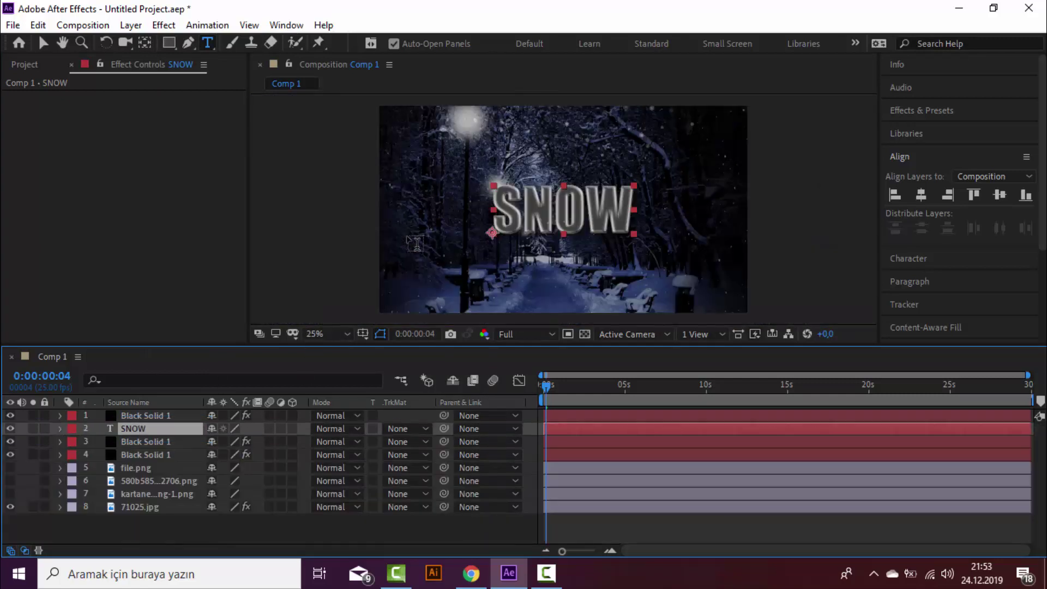
pyautogui.click(43, 44)
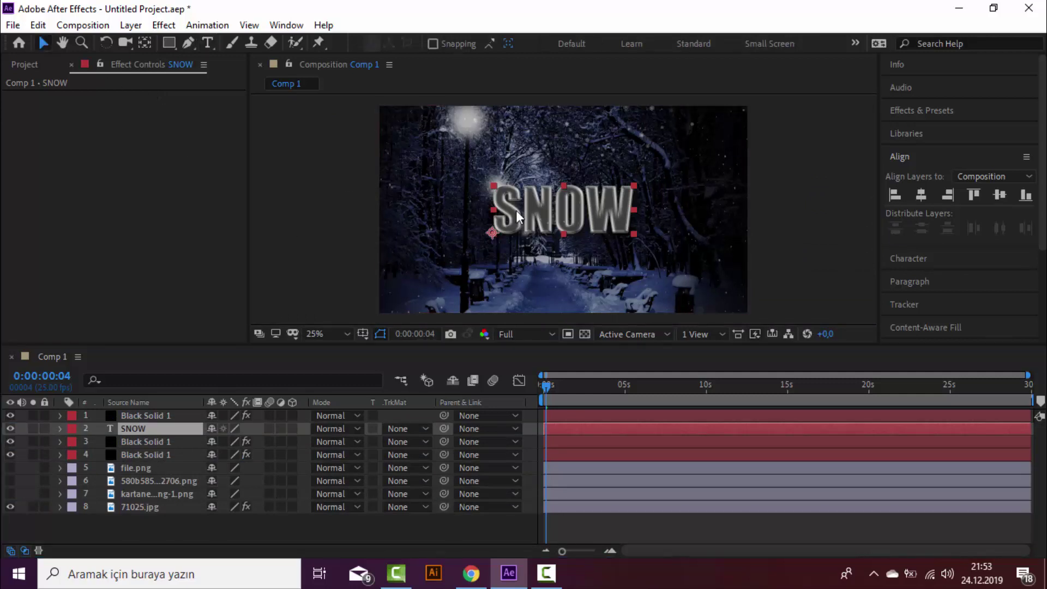
# Step: Apply Stylize > Glow to SNOW and rough in its radius and intensity
pyautogui.click(164, 25)
pyautogui.click(162, 18)
pyautogui.click(163, 24)
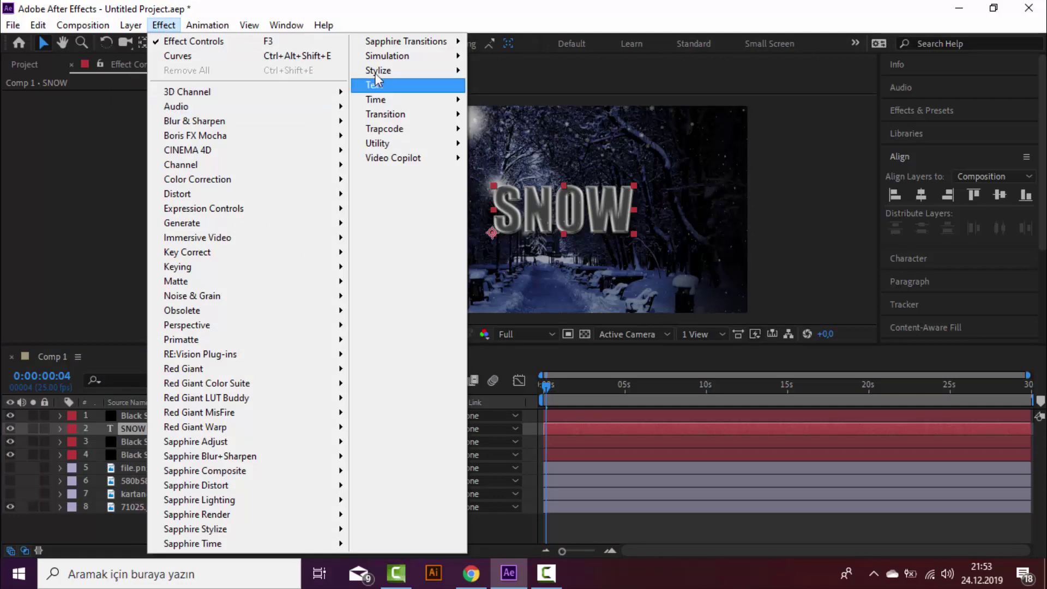
pyautogui.moveTo(406, 72)
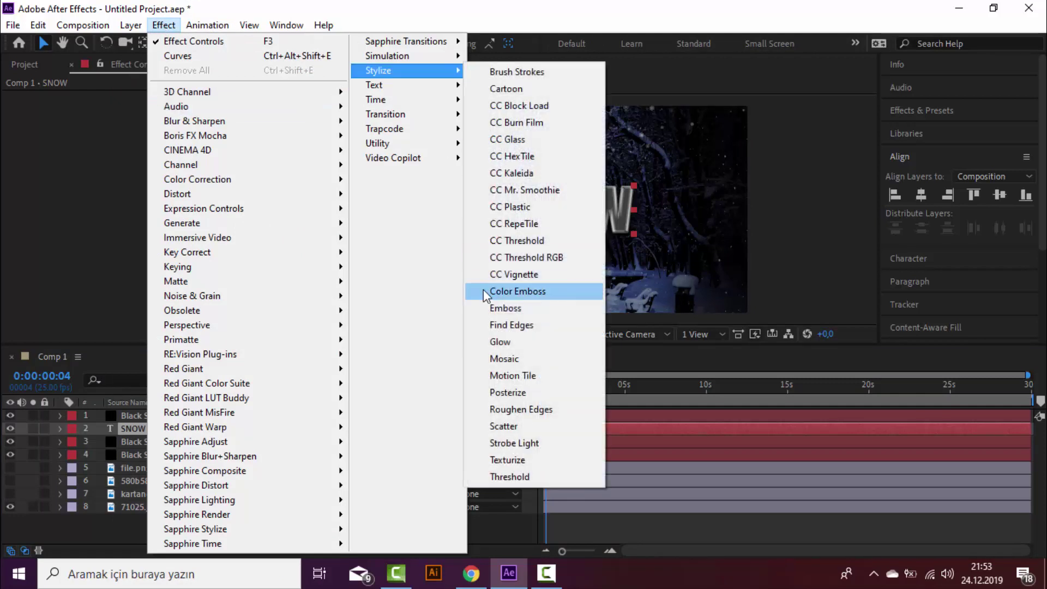
pyautogui.click(512, 339)
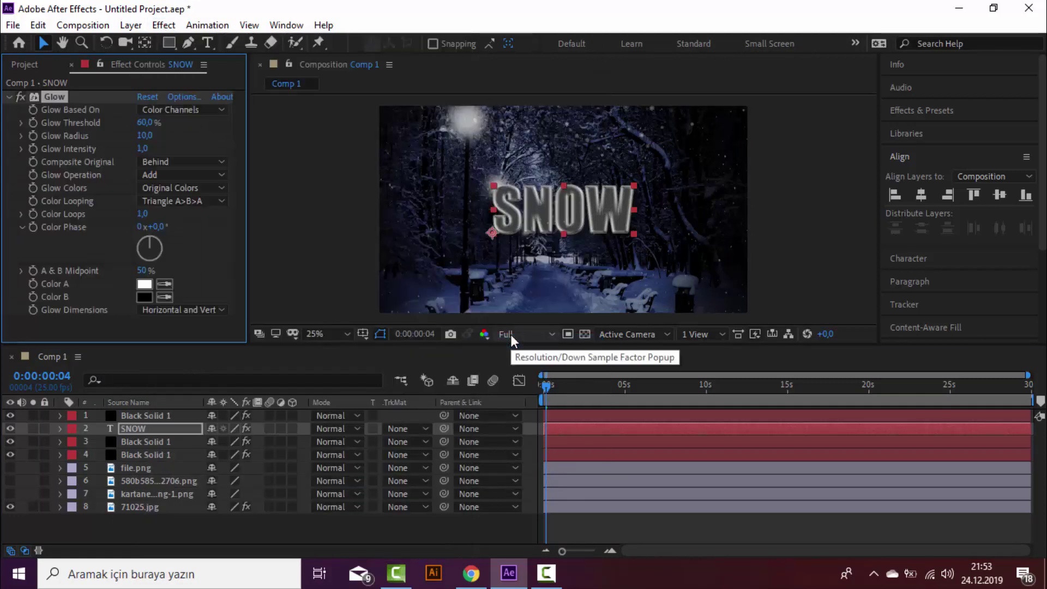
pyautogui.moveTo(144, 149); pyautogui.dragTo(153, 148)
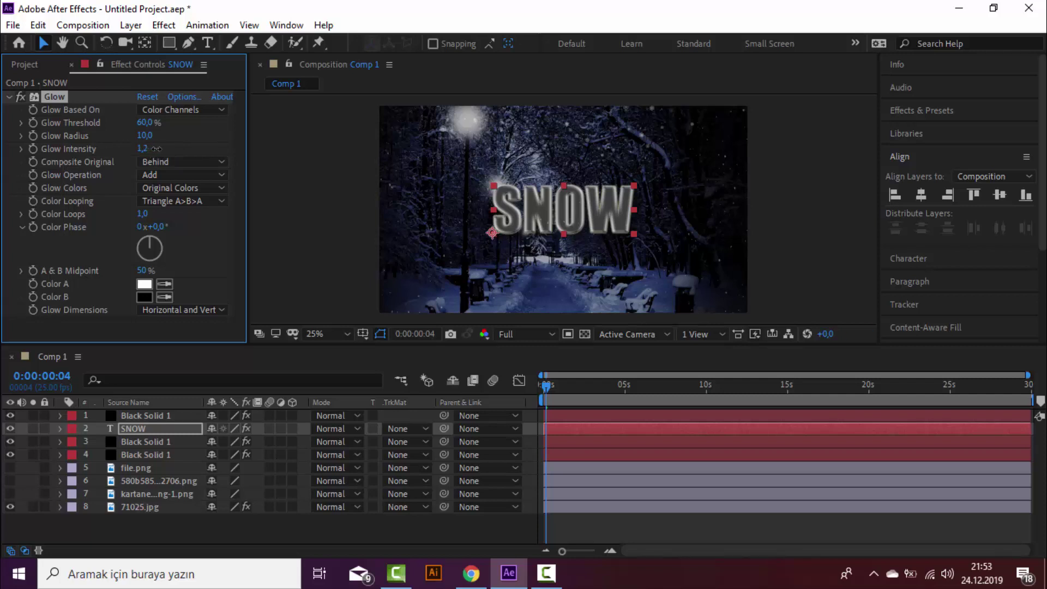
pyautogui.scroll(2, 595, 210)
pyautogui.scroll(2, 600, 205)
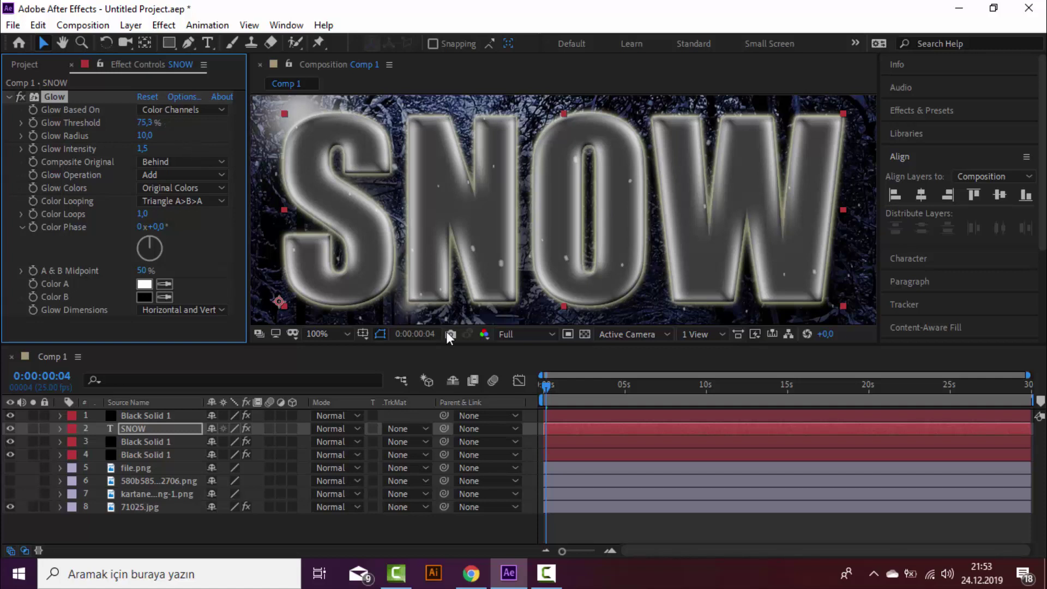
pyautogui.moveTo(145, 136)
pyautogui.mouseDown()
pyautogui.moveTo(175, 137)
pyautogui.moveTo(159, 136)
pyautogui.mouseUp()
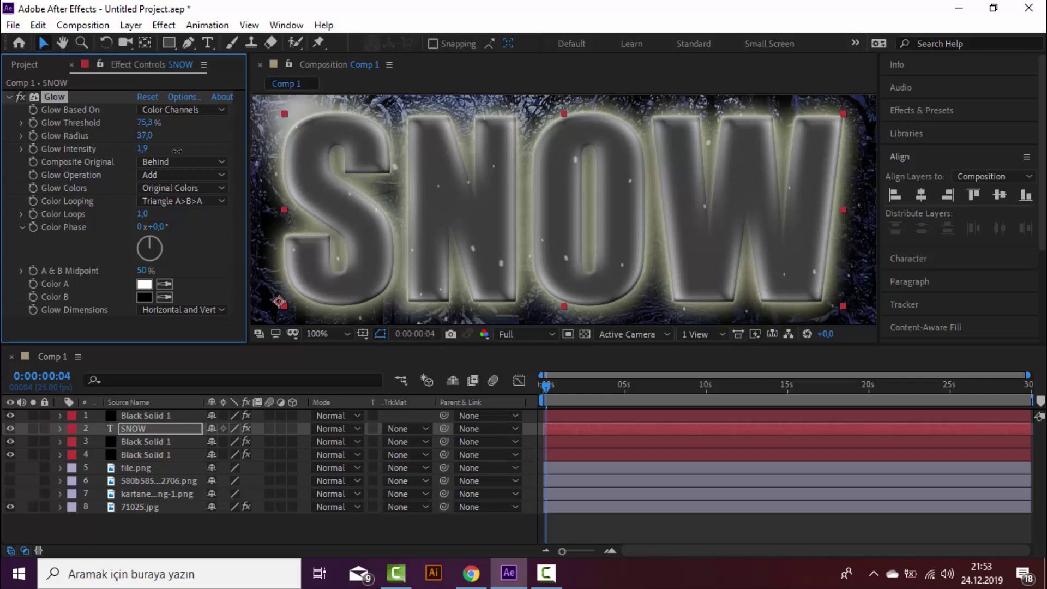
pyautogui.moveTo(143, 148); pyautogui.dragTo(126, 145)
# Step: Try alpha versus colour glow sources, then settle on radius 48 and intensity 1,0
pyautogui.click(194, 109)
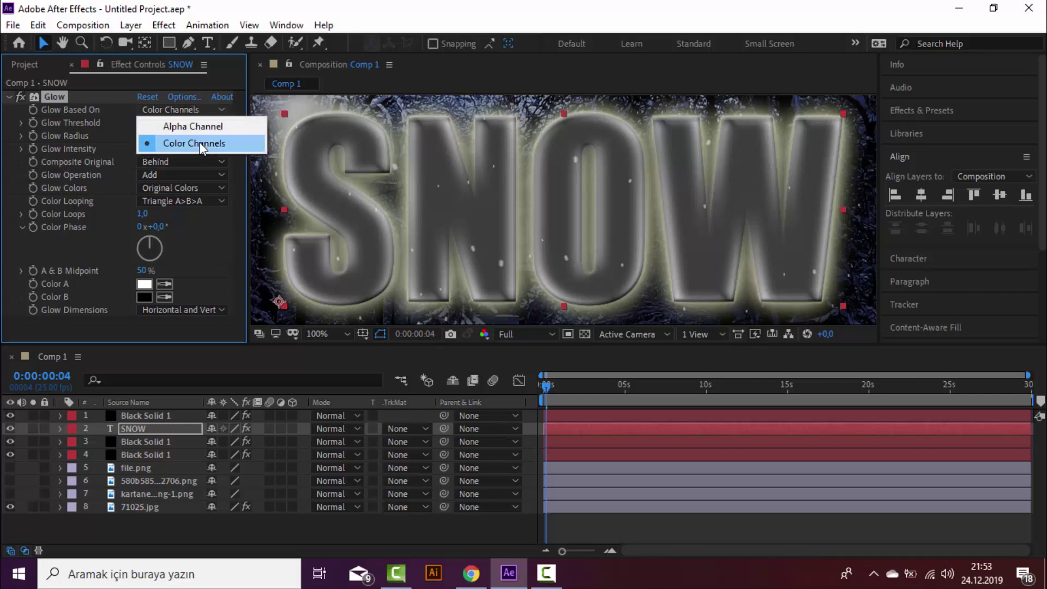
pyautogui.click(189, 129)
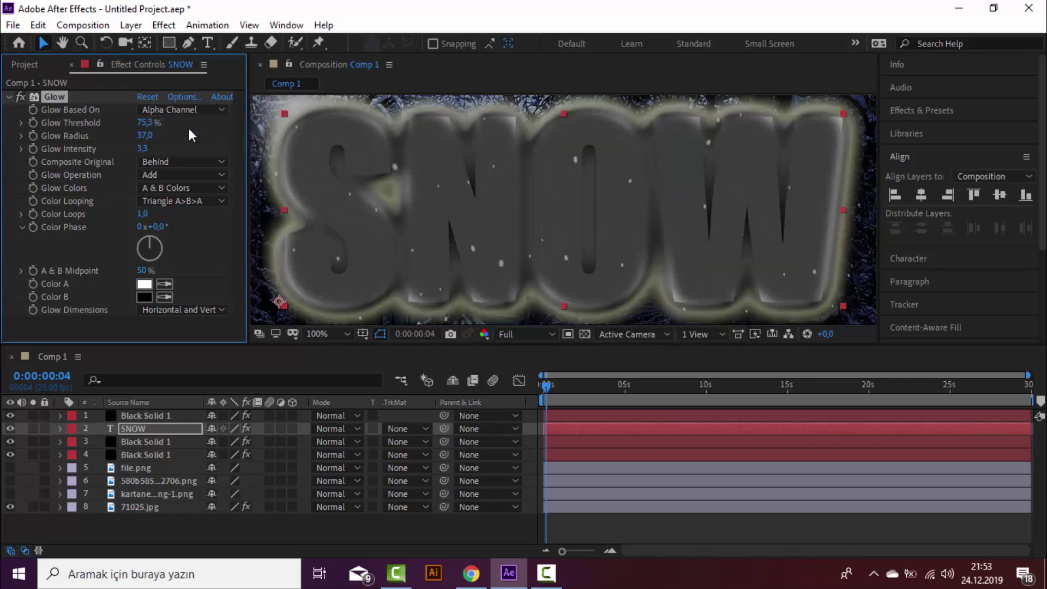
pyautogui.click(221, 109)
pyautogui.click(218, 141)
pyautogui.click(549, 383)
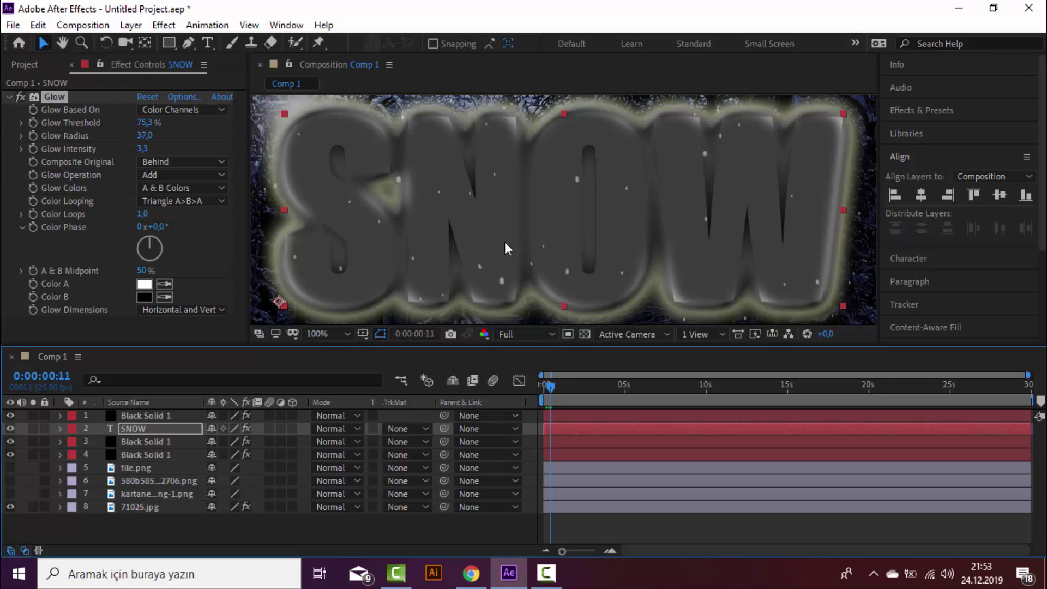
pyautogui.hotkey('ctrl', 'z')
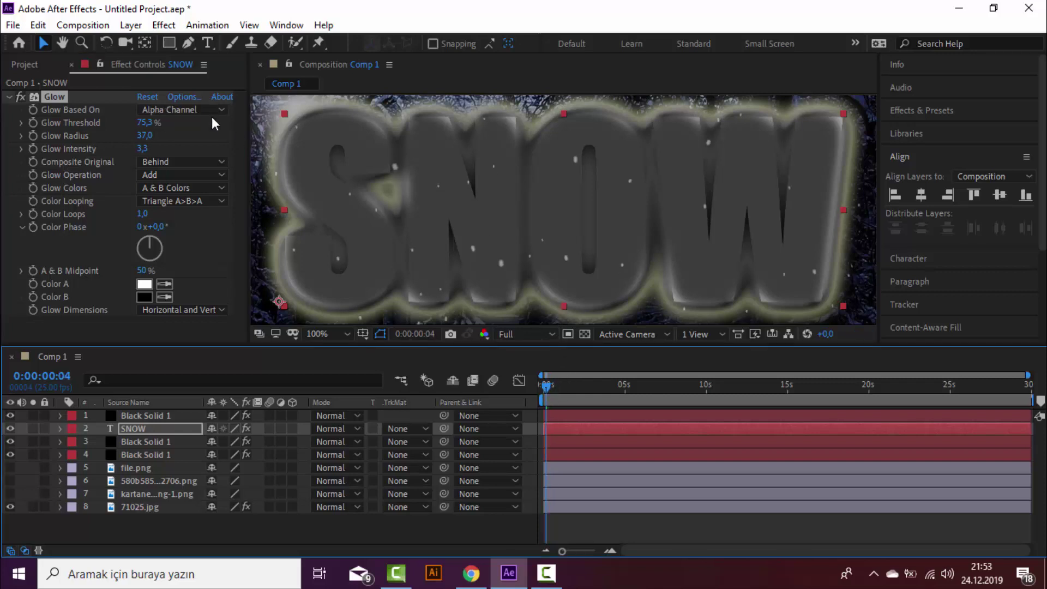
pyautogui.hotkey('ctrl', 'z')
pyautogui.hotkey('ctrl', 'z')
pyautogui.moveTo(145, 141); pyautogui.dragTo(205, 124)
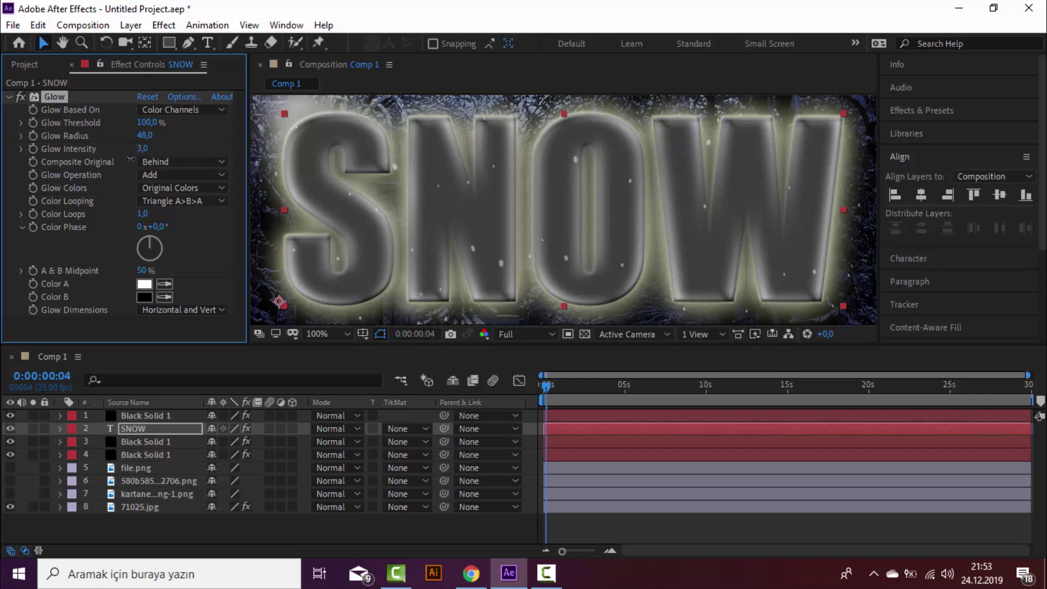
pyautogui.moveTo(141, 149)
pyautogui.mouseDown()
pyautogui.moveTo(43, 153)
pyautogui.moveTo(92, 159)
pyautogui.mouseUp()
# Step: Deselect SNOW, move to 0:00:04:14 to see the falling snow, and reselect SNOW
pyautogui.scroll(-4, 550, 169)
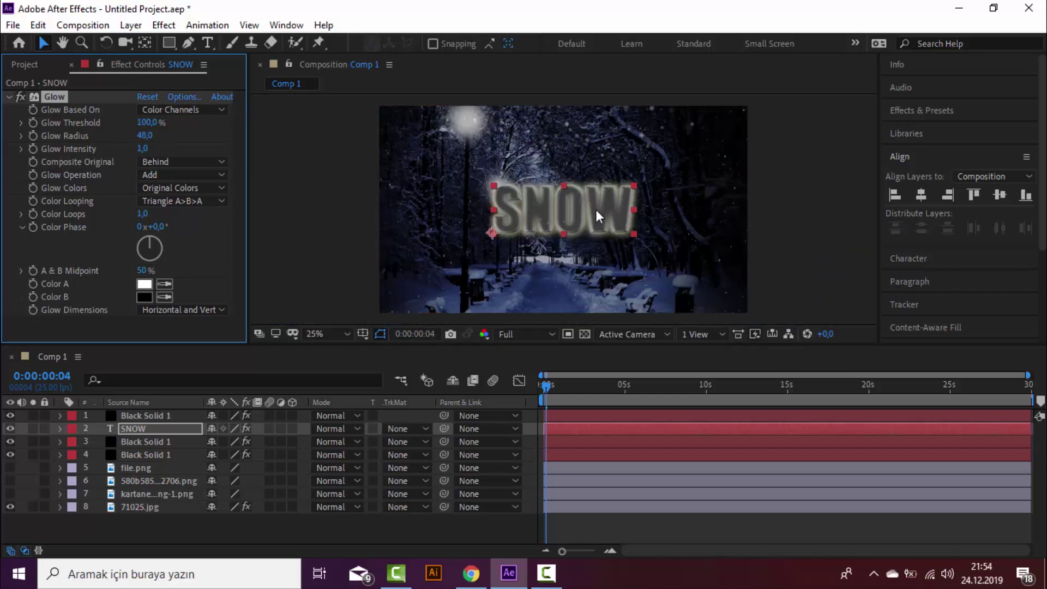
pyautogui.click(306, 187)
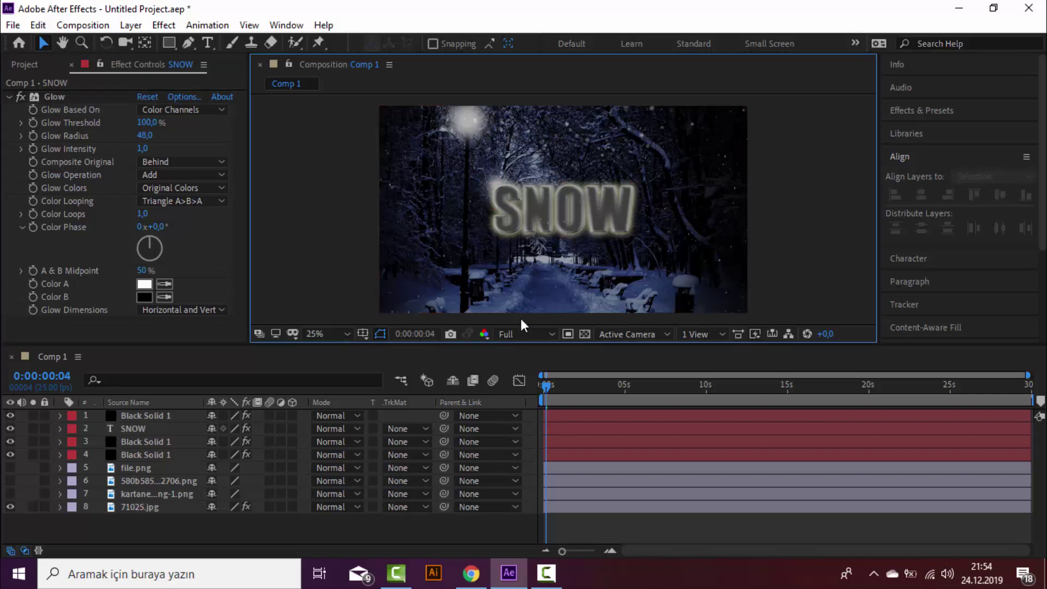
pyautogui.moveTo(544, 387)
pyautogui.mouseDown()
pyautogui.moveTo(643, 390)
pyautogui.moveTo(618, 389)
pyautogui.mouseUp()
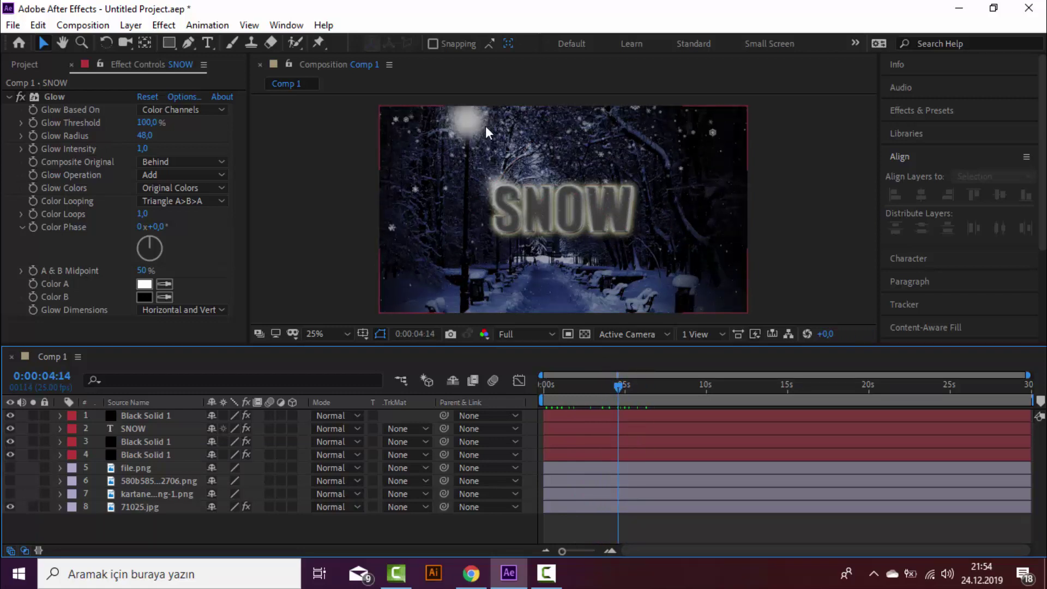
pyautogui.click(89, 428)
# Step: Scrub the SNOW title's Satin angle round to 92°
pyautogui.click(61, 427)
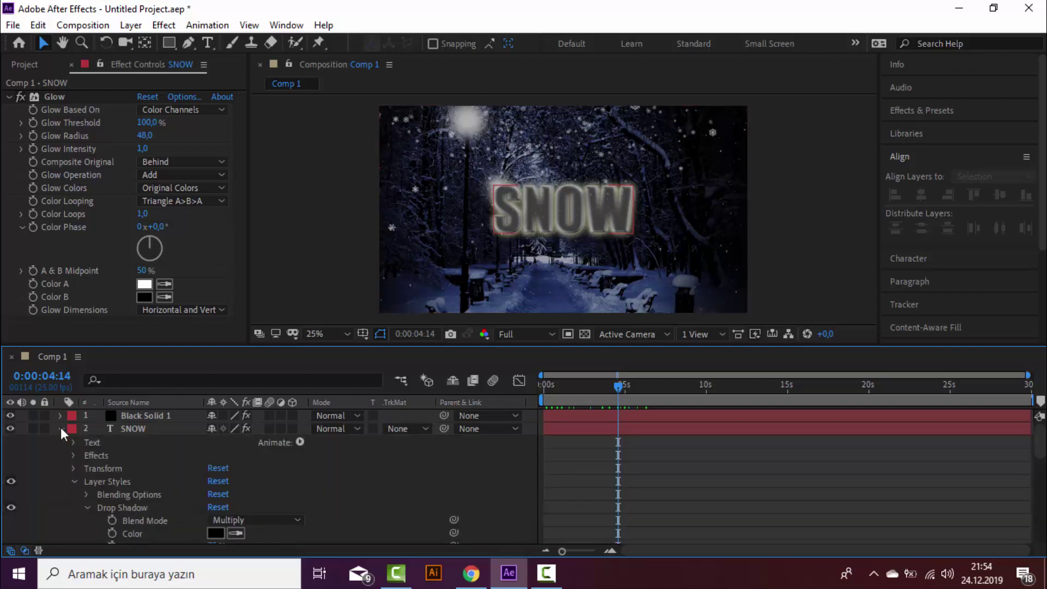
pyautogui.scroll(-1, 76, 453)
pyautogui.scroll(-3, 104, 493)
pyautogui.scroll(-3, 118, 504)
pyautogui.scroll(-2, 118, 503)
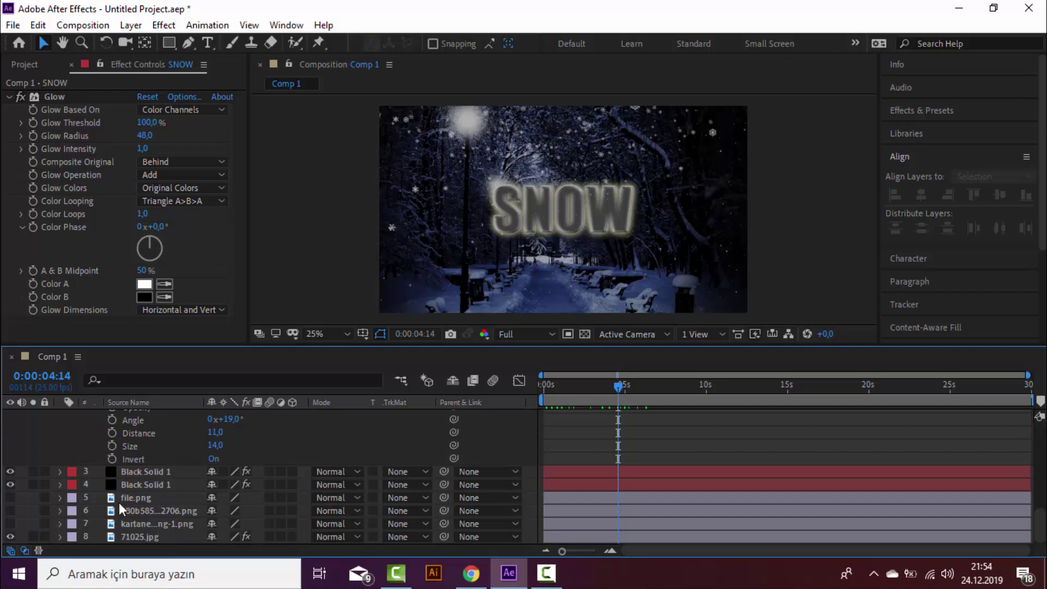
pyautogui.scroll(1, 123, 497)
pyautogui.moveTo(226, 460)
pyautogui.mouseDown()
pyautogui.moveTo(269, 455)
pyautogui.moveTo(159, 437)
pyautogui.mouseUp()
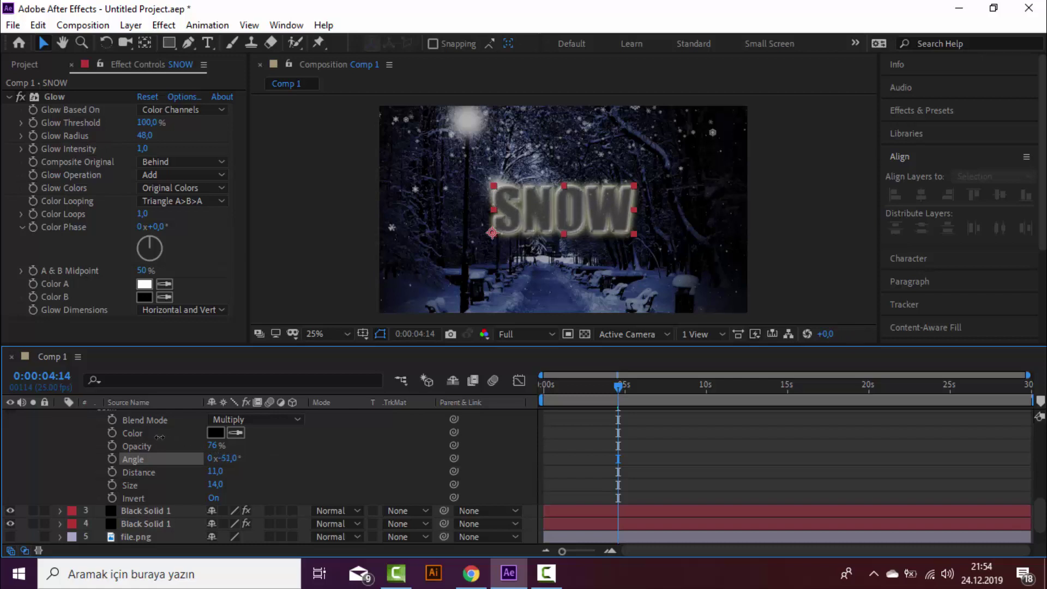
pyautogui.scroll(2, 243, 461)
pyautogui.scroll(-1, 242, 474)
pyautogui.moveTo(228, 502)
pyautogui.mouseDown()
pyautogui.moveTo(209, 497)
pyautogui.moveTo(242, 487)
pyautogui.moveTo(213, 481)
pyautogui.moveTo(340, 491)
pyautogui.mouseUp()
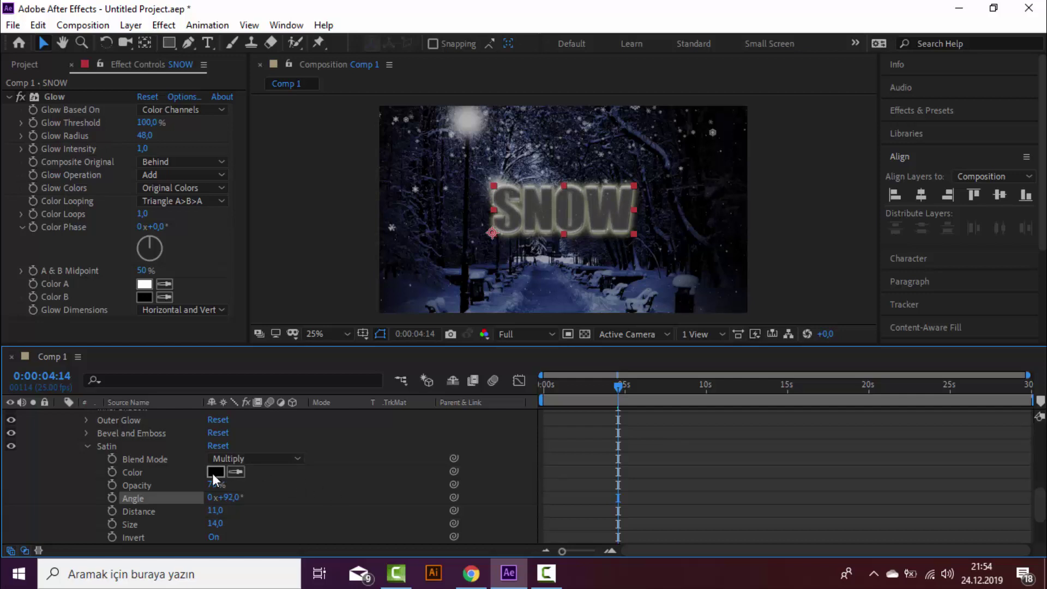
# Step: Sample a blue-grey Satin colour from the scene and set Satin opacity to 89%
pyautogui.click(235, 471)
pyautogui.click(490, 305)
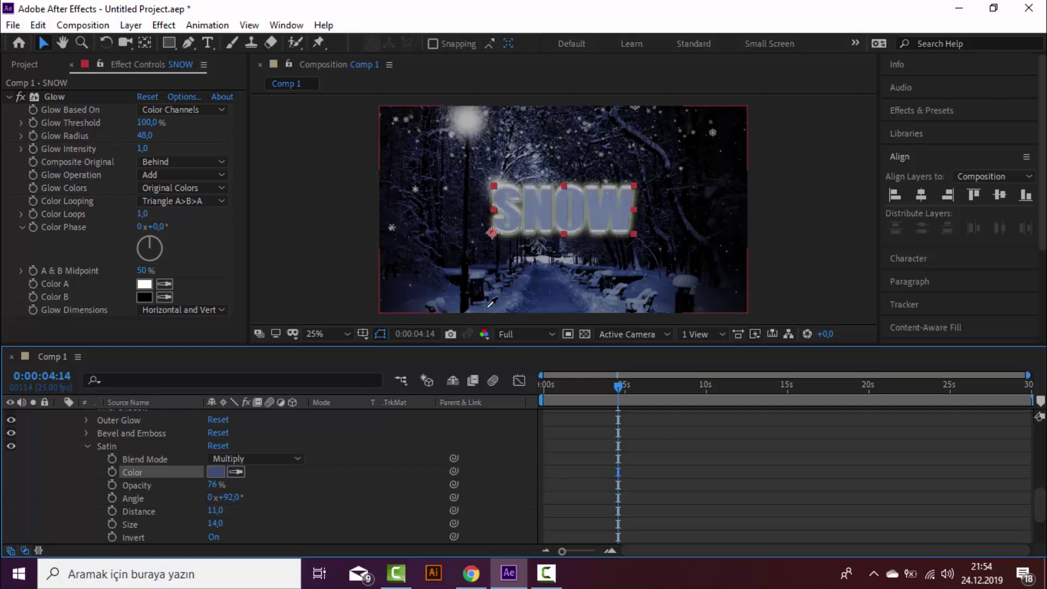
pyautogui.moveTo(216, 484); pyautogui.dragTo(283, 481)
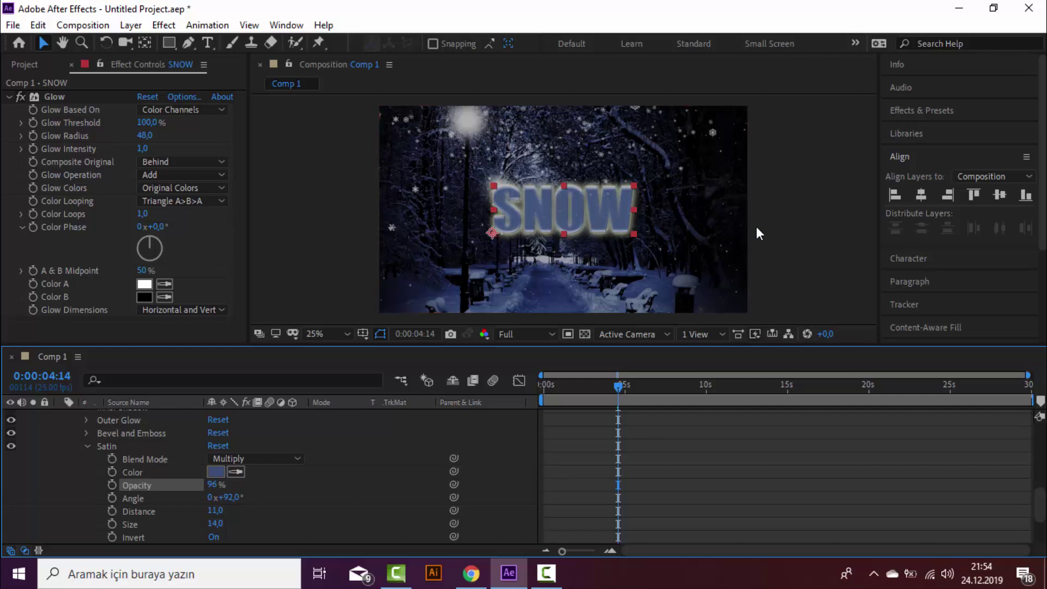
pyautogui.moveTo(214, 484); pyautogui.dragTo(219, 485)
# Step: Try Soft Light and Darken as the satin blend mode, then revert to Multiply
pyautogui.click(231, 462)
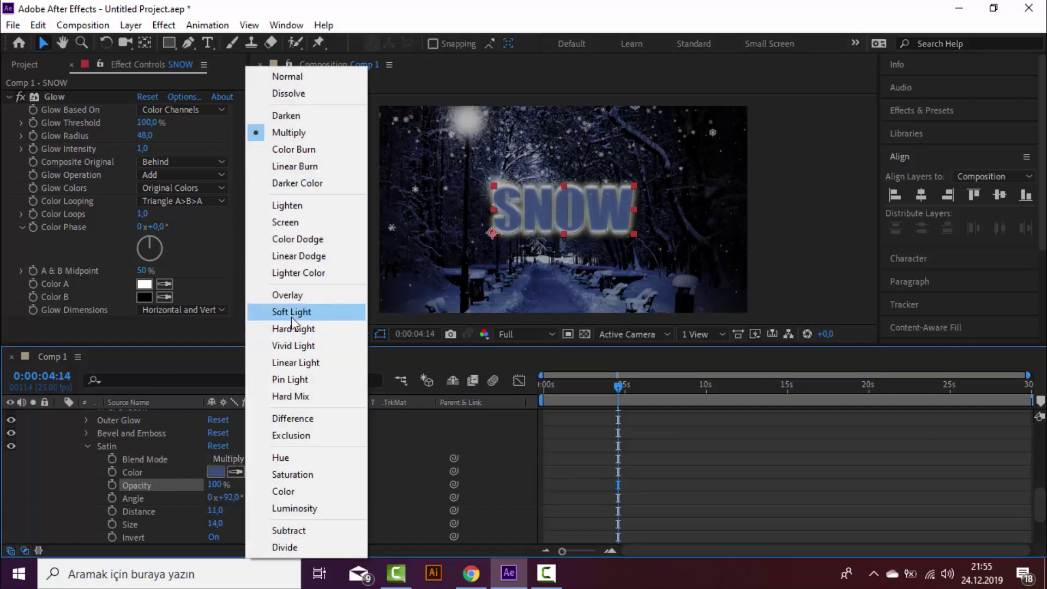
pyautogui.click(291, 311)
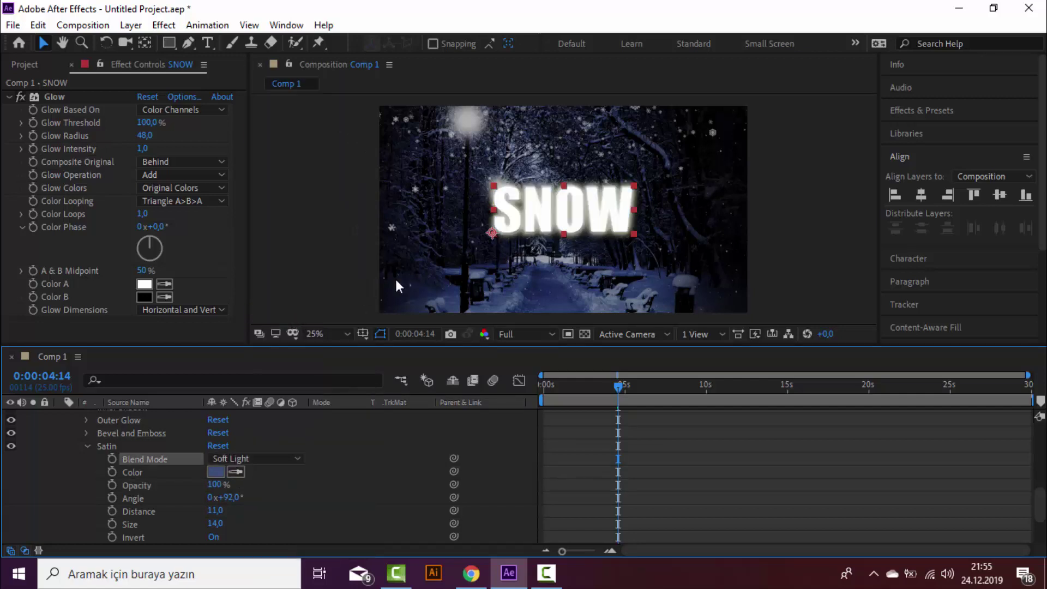
pyautogui.hotkey('ctrl', 'z')
pyautogui.click(238, 463)
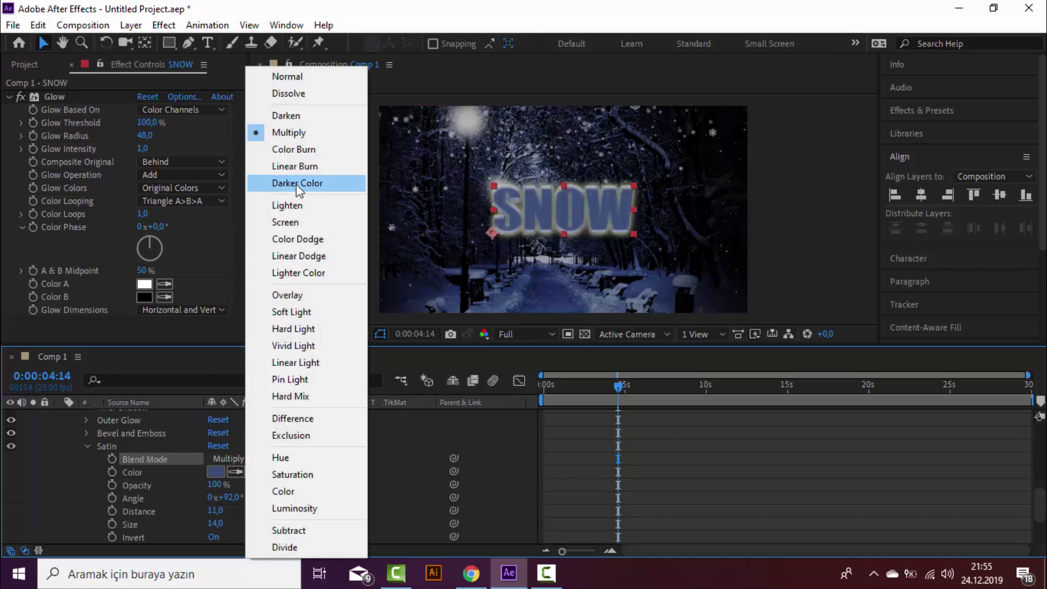
pyautogui.click(286, 117)
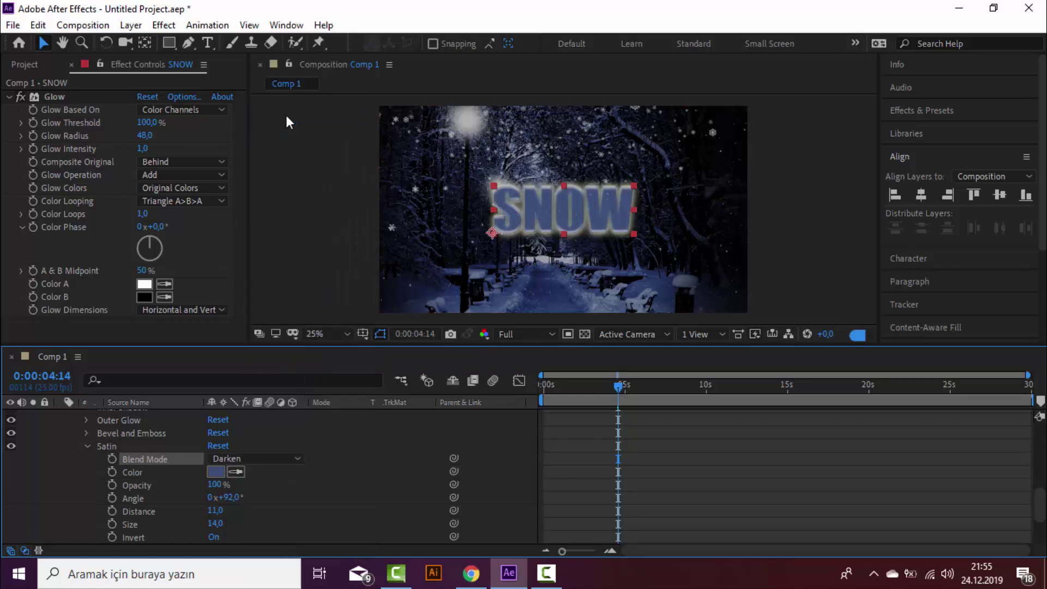
pyautogui.hotkey('ctrl', 'z')
# Step: Lower the satin opacity to 78%, return to frame 0 and set preview resolution to Quarter
pyautogui.moveTo(227, 485); pyautogui.dragTo(201, 487)
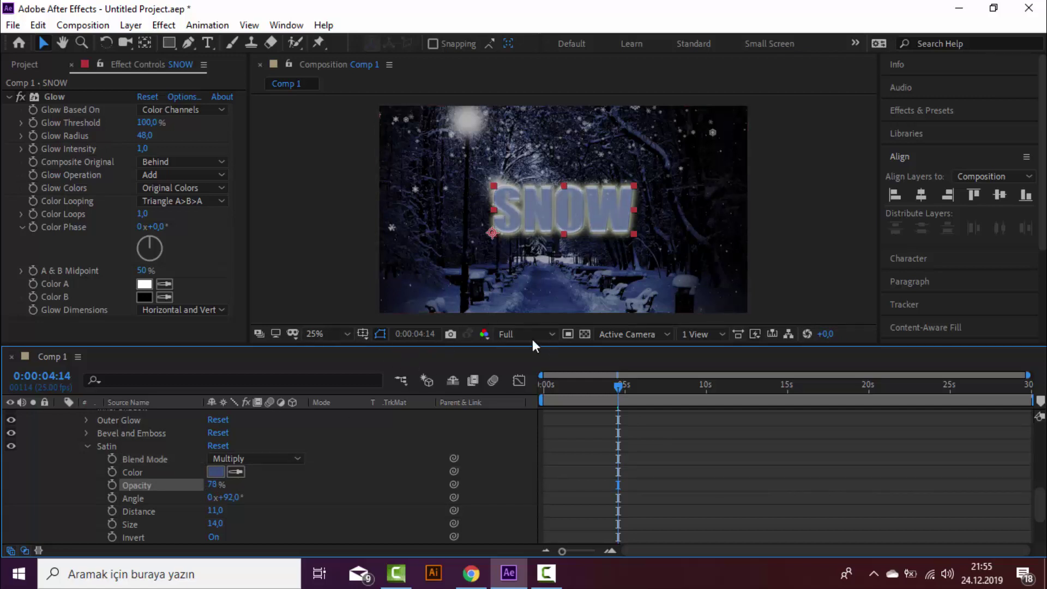
pyautogui.moveTo(619, 386); pyautogui.dragTo(542, 387)
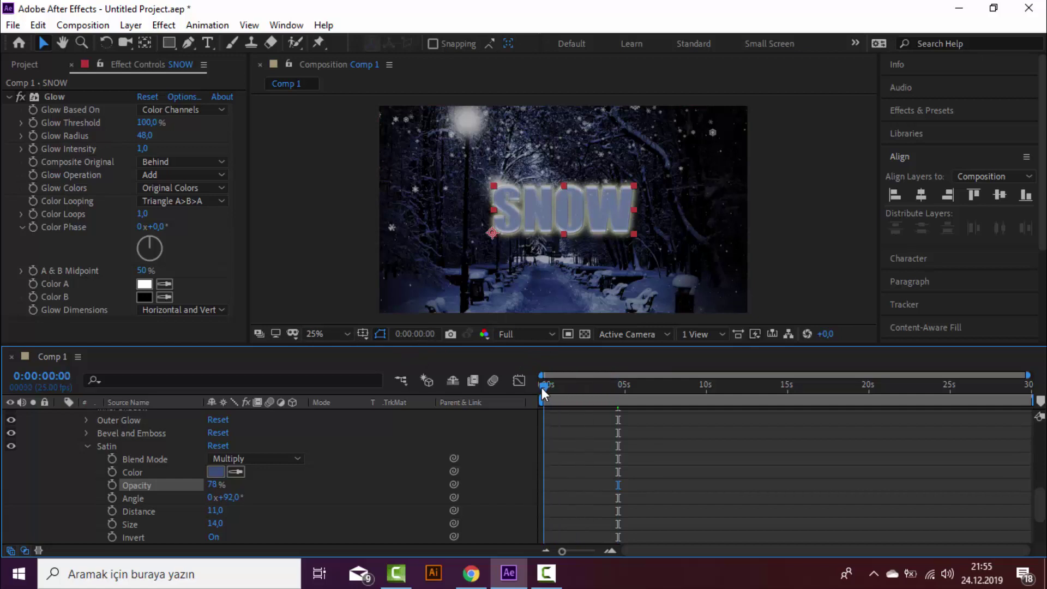
pyautogui.click(523, 334)
pyautogui.click(533, 421)
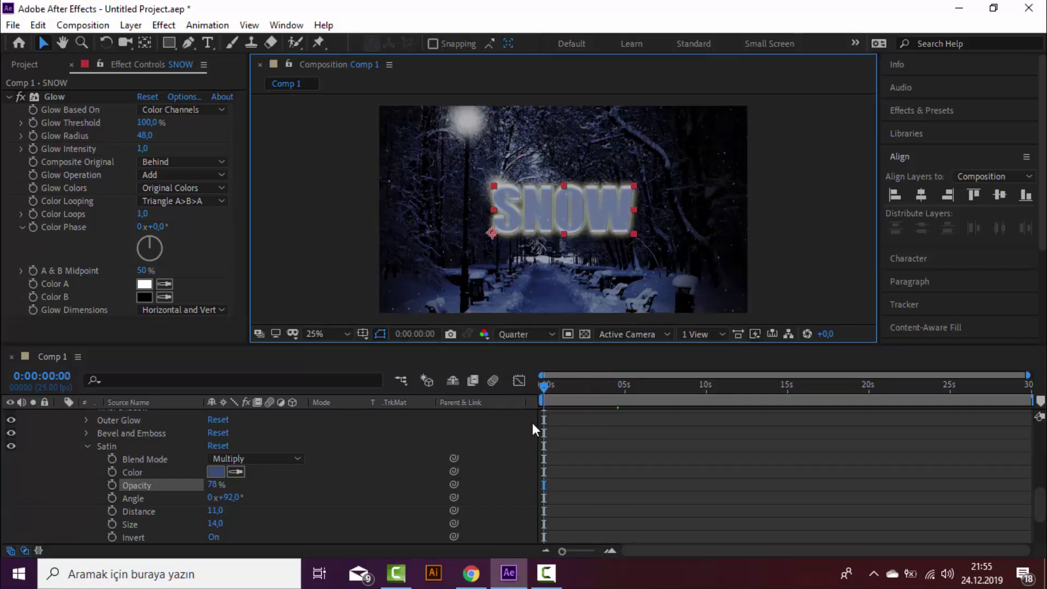
# Step: Deselect the SNOW layer and play a preview of the snowy scene
pyautogui.click(336, 241)
pyautogui.press('space')
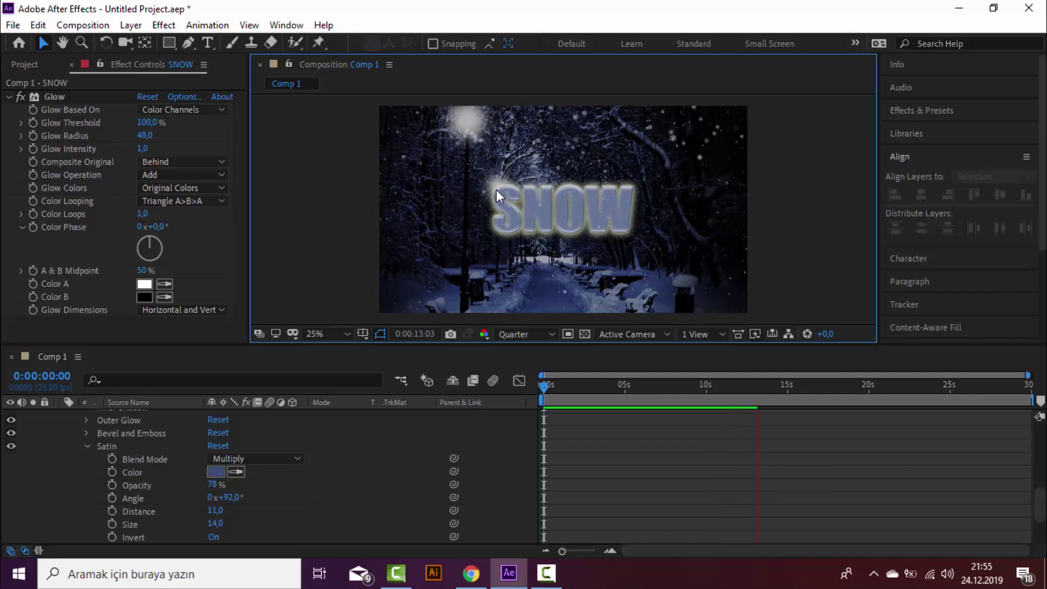
pyautogui.press('space')
# Step: Move the playhead to 0:00:11:04 and collapse the SNOW layer's properties
pyautogui.moveTo(765, 389); pyautogui.dragTo(725, 387)
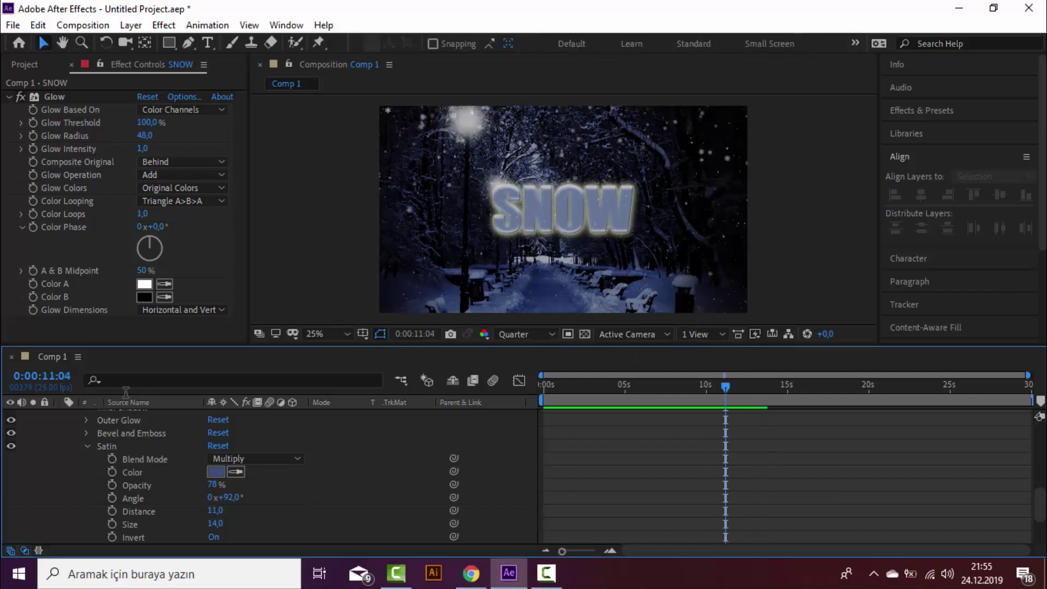
pyautogui.scroll(10, 77, 429)
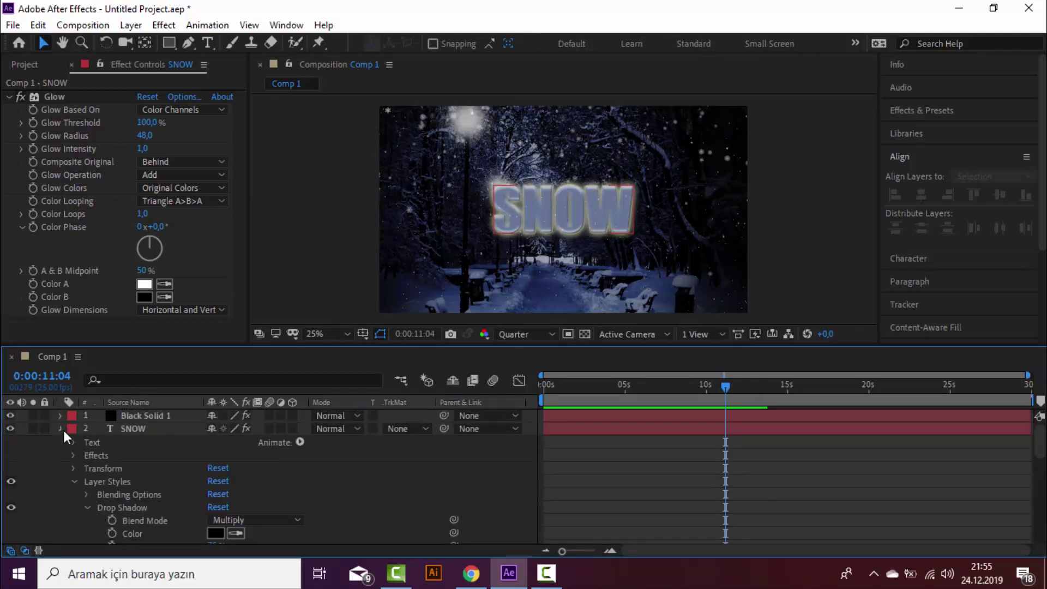
pyautogui.click(63, 427)
# Step: Shorten Black Solid 1's snow particle Longevity to 0,41 seconds and check it around 9 seconds
pyautogui.click(130, 417)
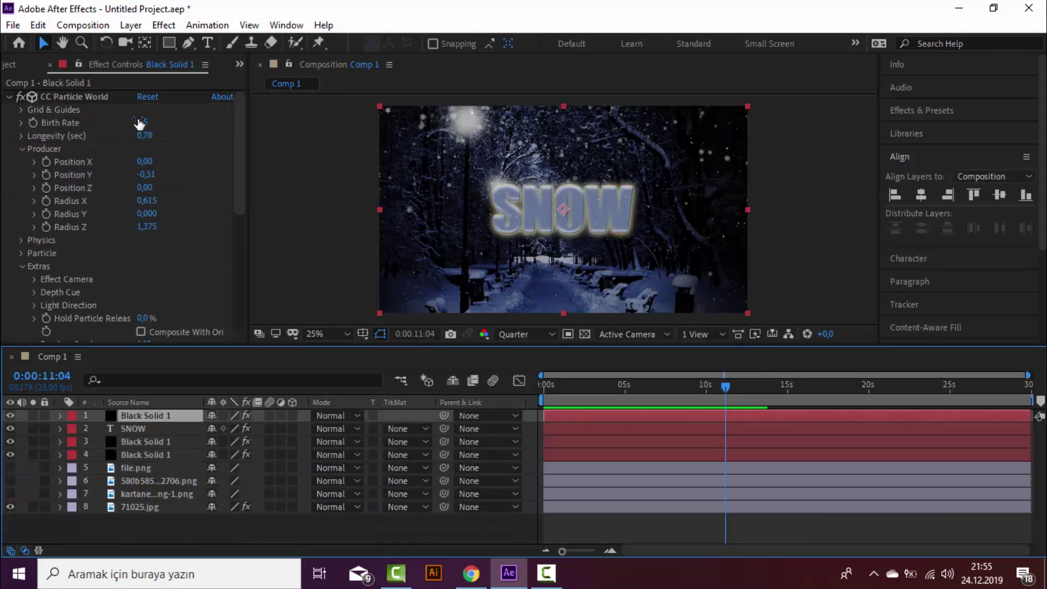
pyautogui.moveTo(143, 135)
pyautogui.mouseDown()
pyautogui.moveTo(117, 137)
pyautogui.moveTo(131, 126)
pyautogui.mouseUp()
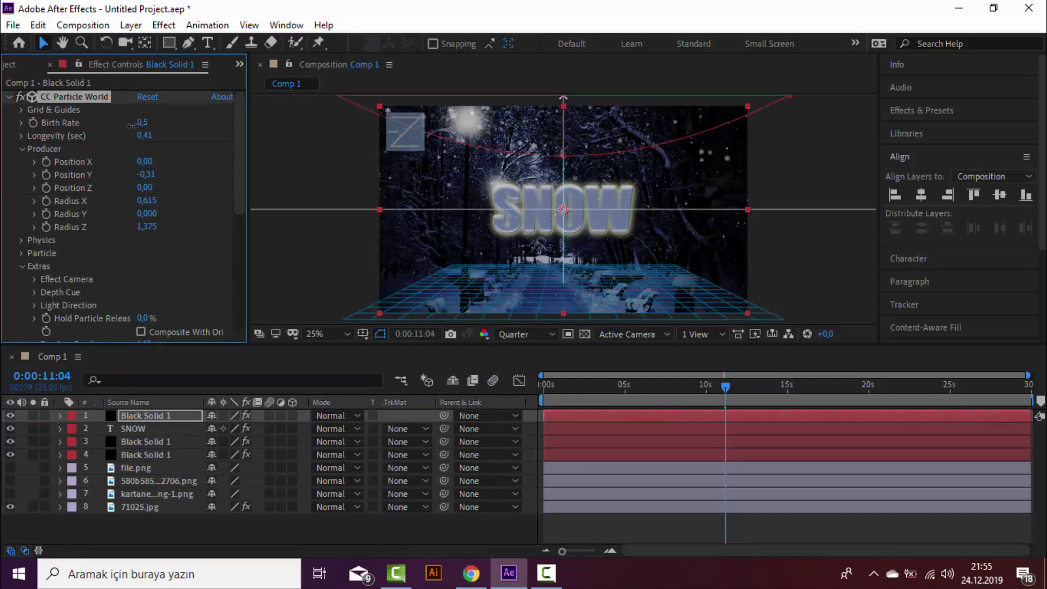
pyautogui.click(692, 386)
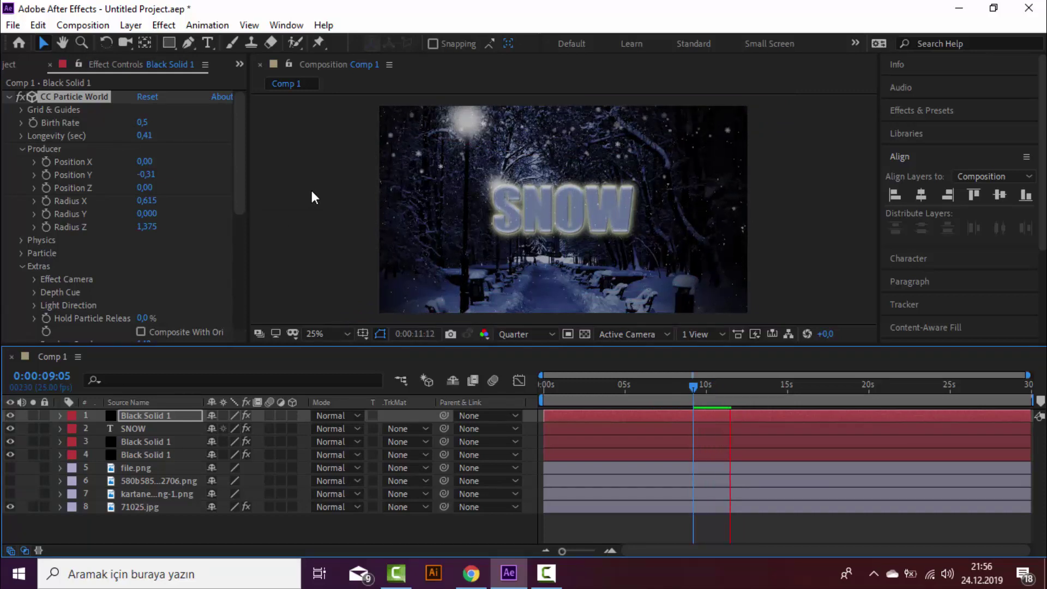
pyautogui.press('space')
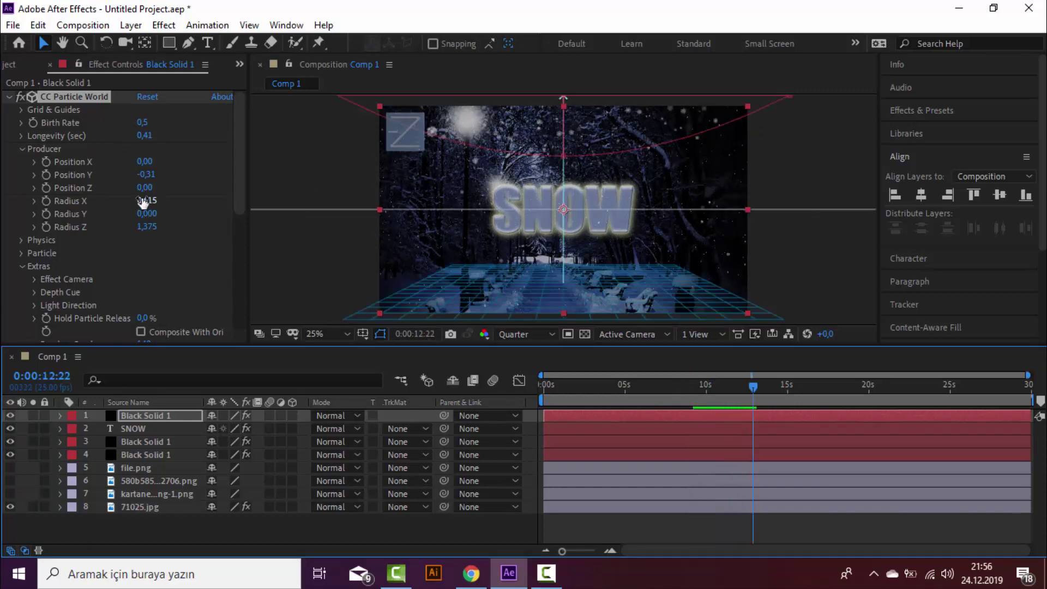
# Step: Set the snow producer's Position Y to -0,54, preview the falling snow, and return near the start
pyautogui.moveTo(146, 175); pyautogui.dragTo(137, 176)
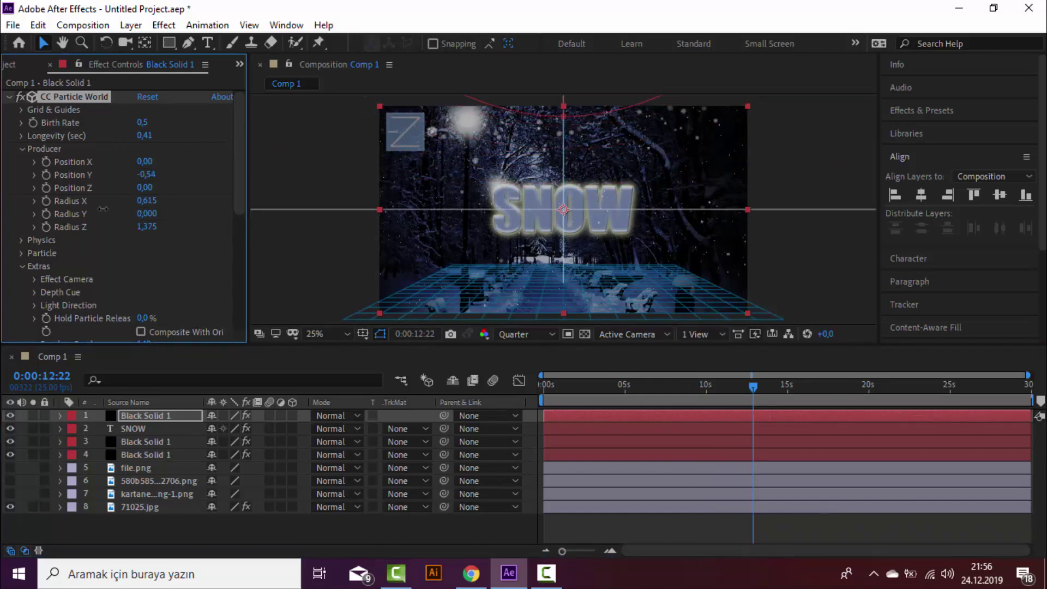
pyautogui.moveTo(753, 387)
pyautogui.mouseDown()
pyautogui.moveTo(824, 392)
pyautogui.moveTo(771, 393)
pyautogui.mouseUp()
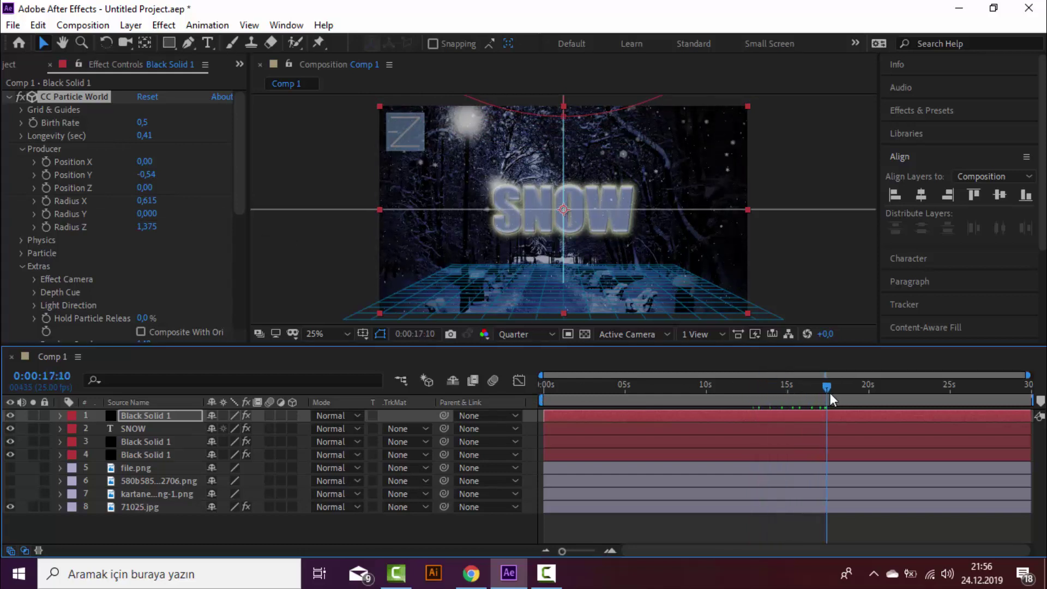
pyautogui.press('space')
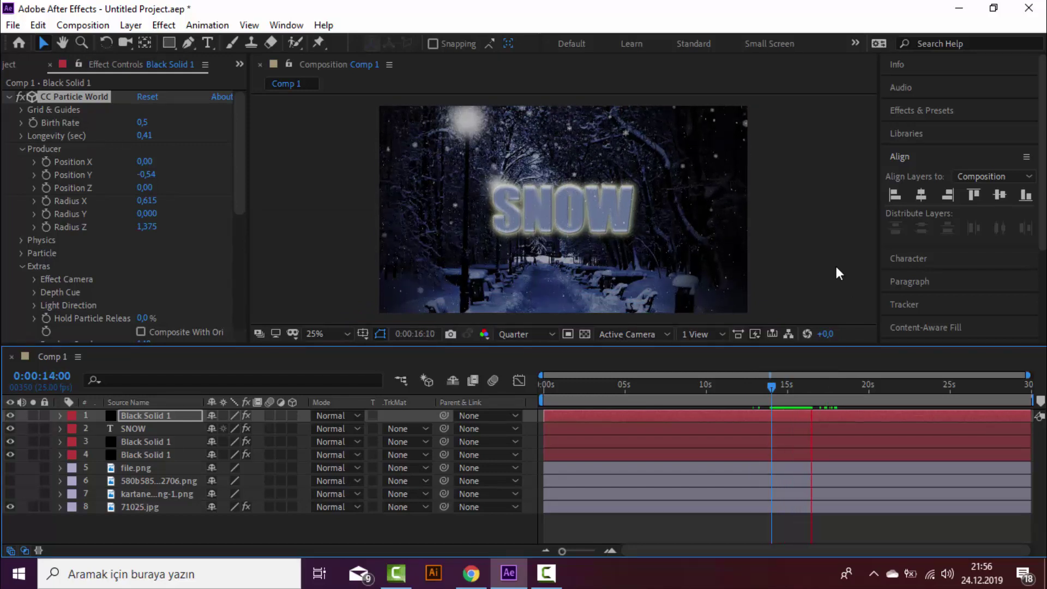
pyautogui.press('space')
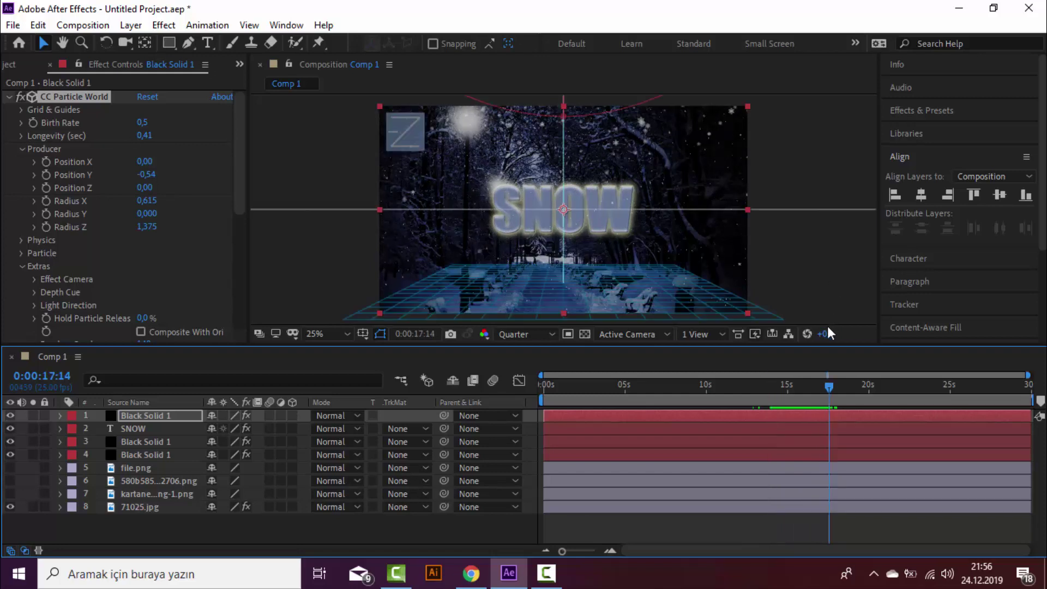
pyautogui.moveTo(826, 391); pyautogui.dragTo(558, 405)
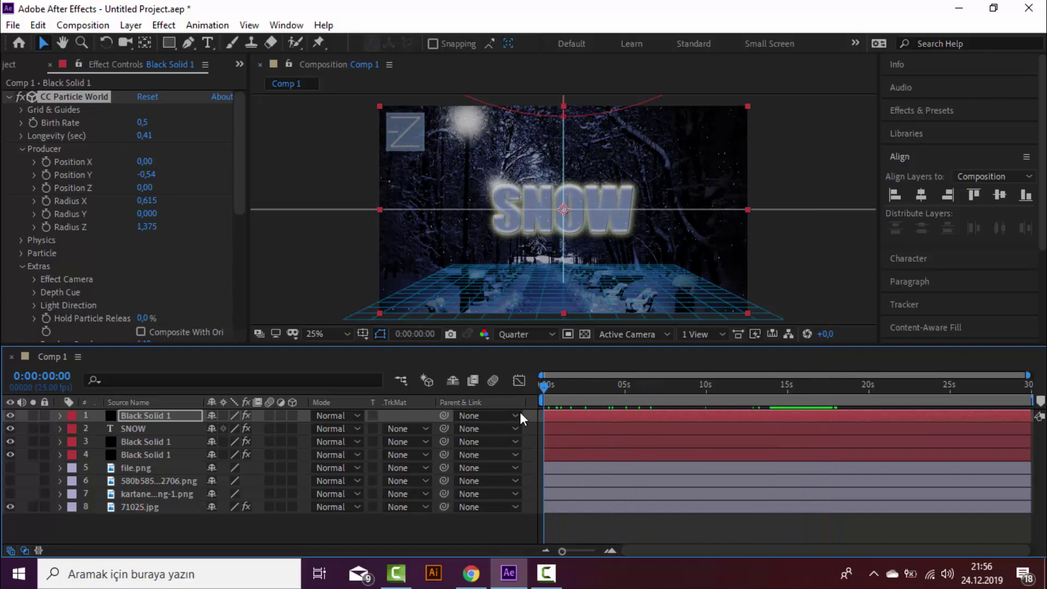
pyautogui.moveTo(558, 405)
pyautogui.mouseDown()
pyautogui.moveTo(547, 385)
pyautogui.moveTo(963, 415)
pyautogui.mouseUp()
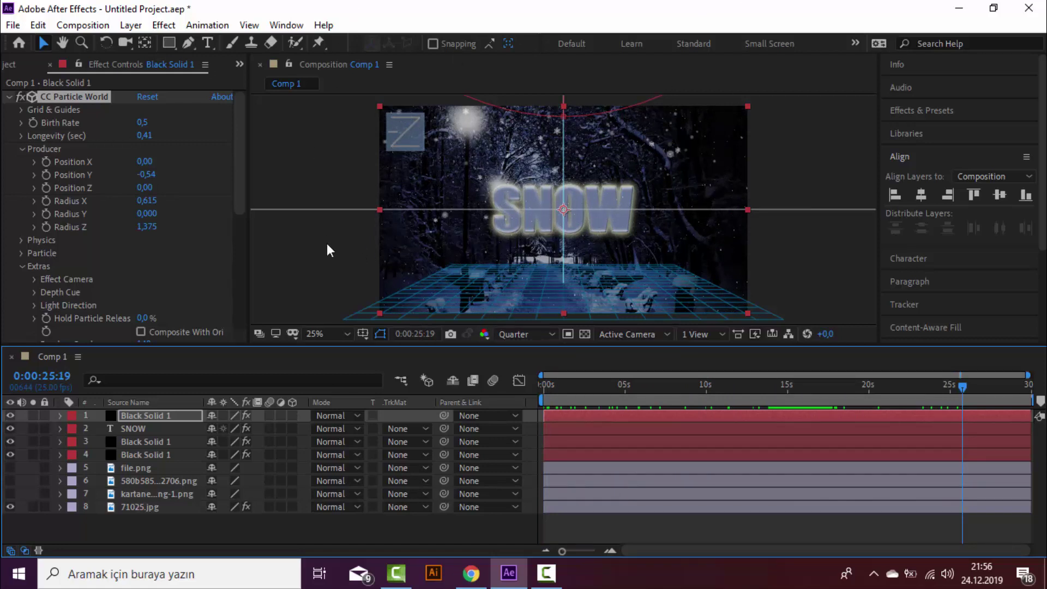
pyautogui.click(13, 25)
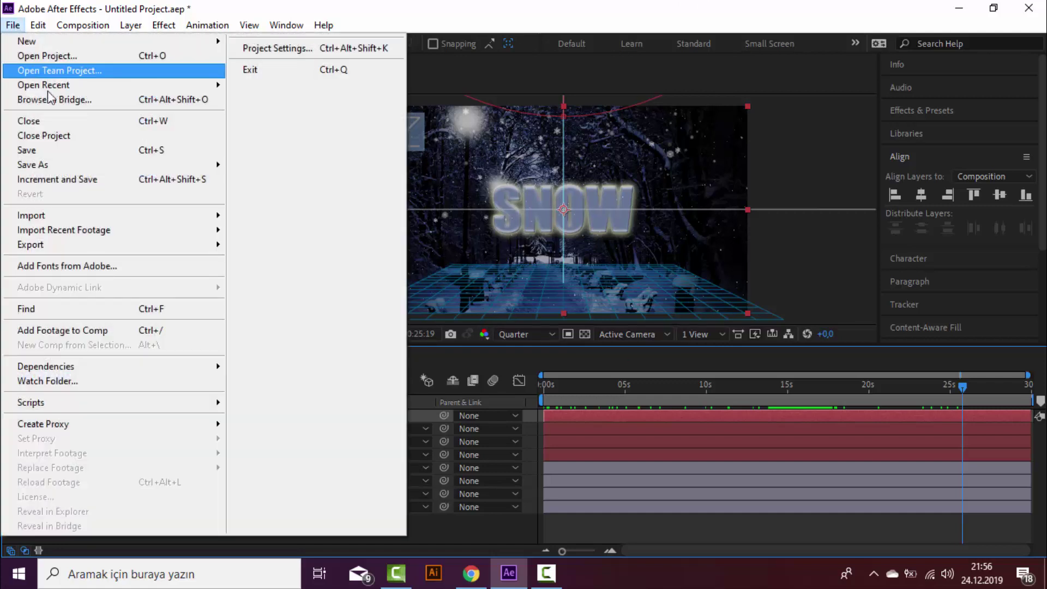
pyautogui.click(62, 157)
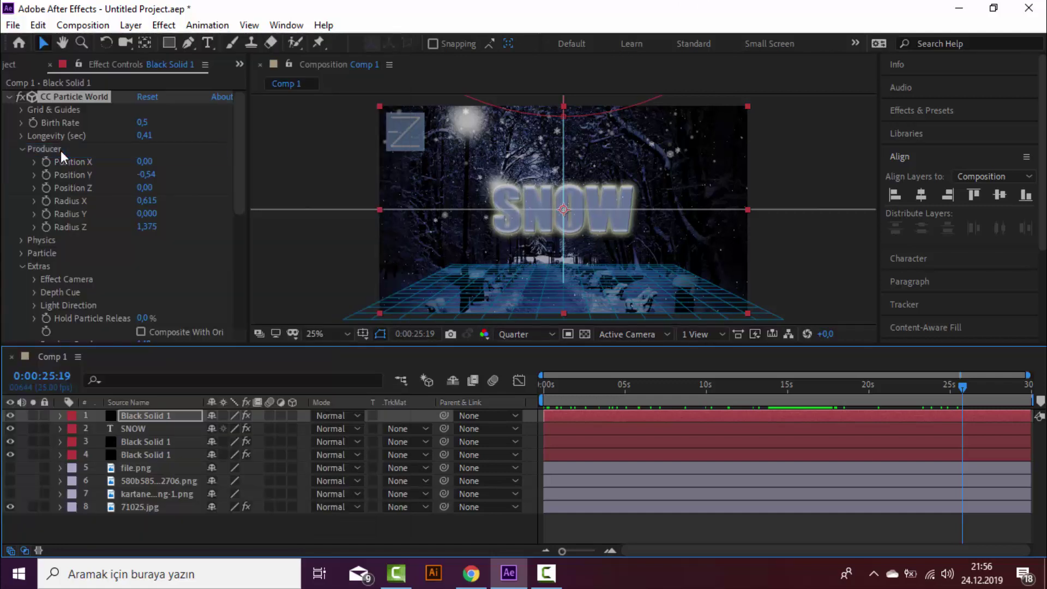